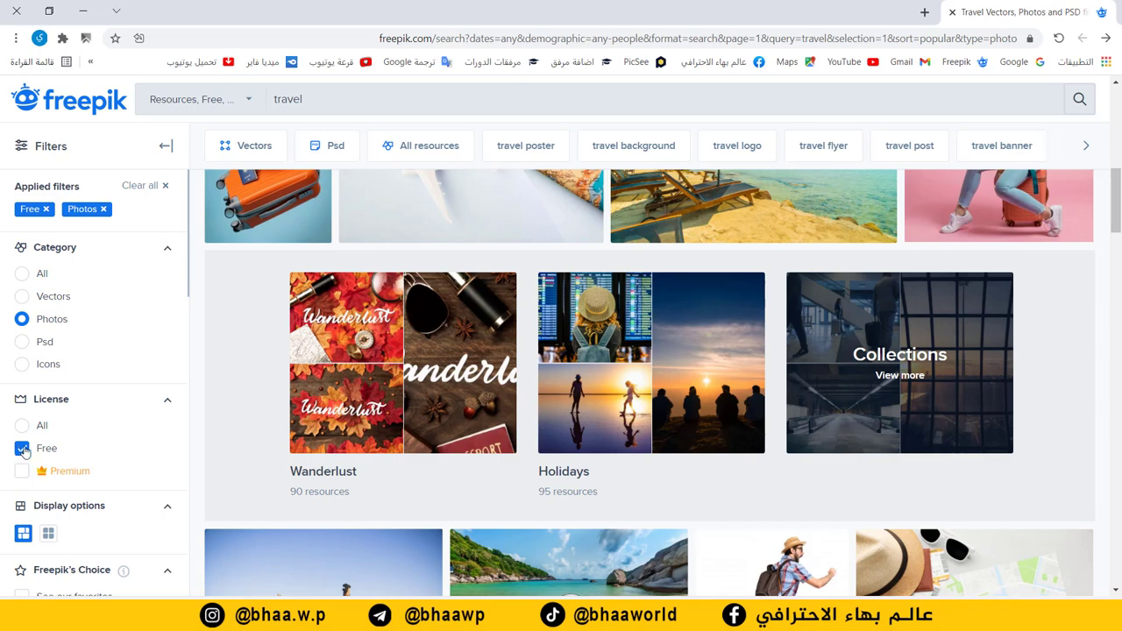
Step: Browse the Freepik results and open the blonde backpacker girl photo with travel tickets
scroll(681, 438, "down", 4)
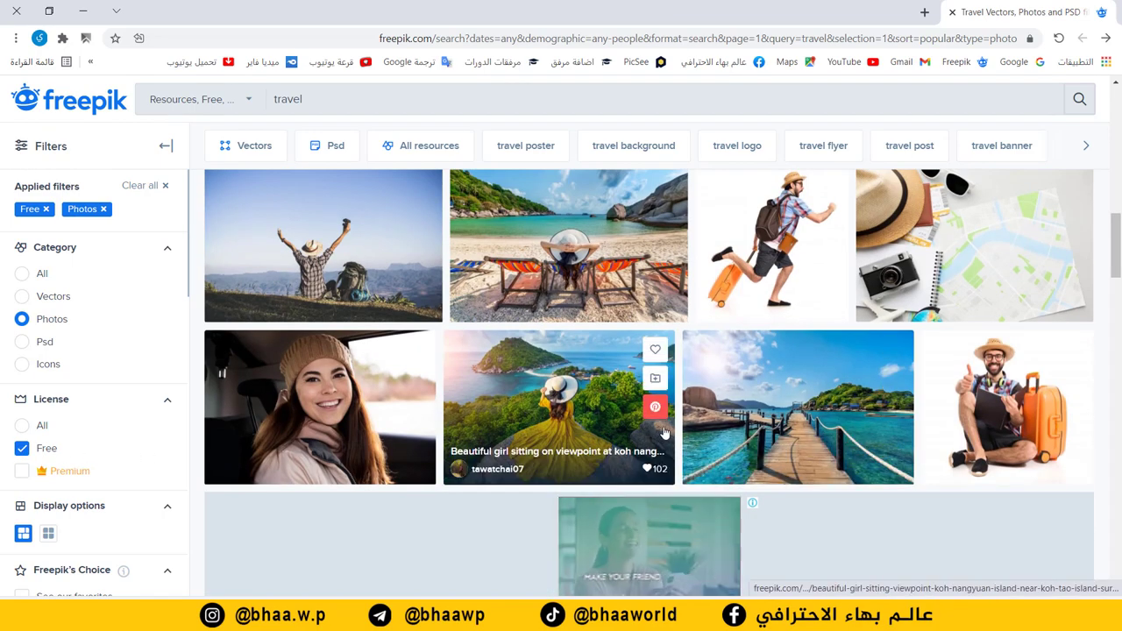
scroll(263, 263, "up", 1)
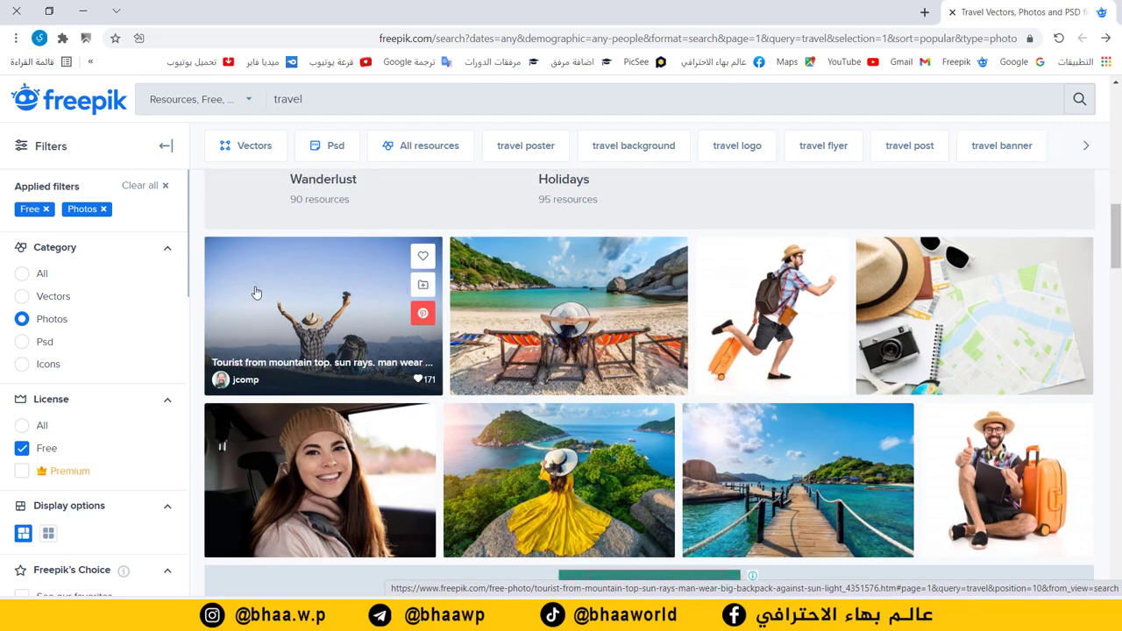
scroll(777, 368, "down", 5)
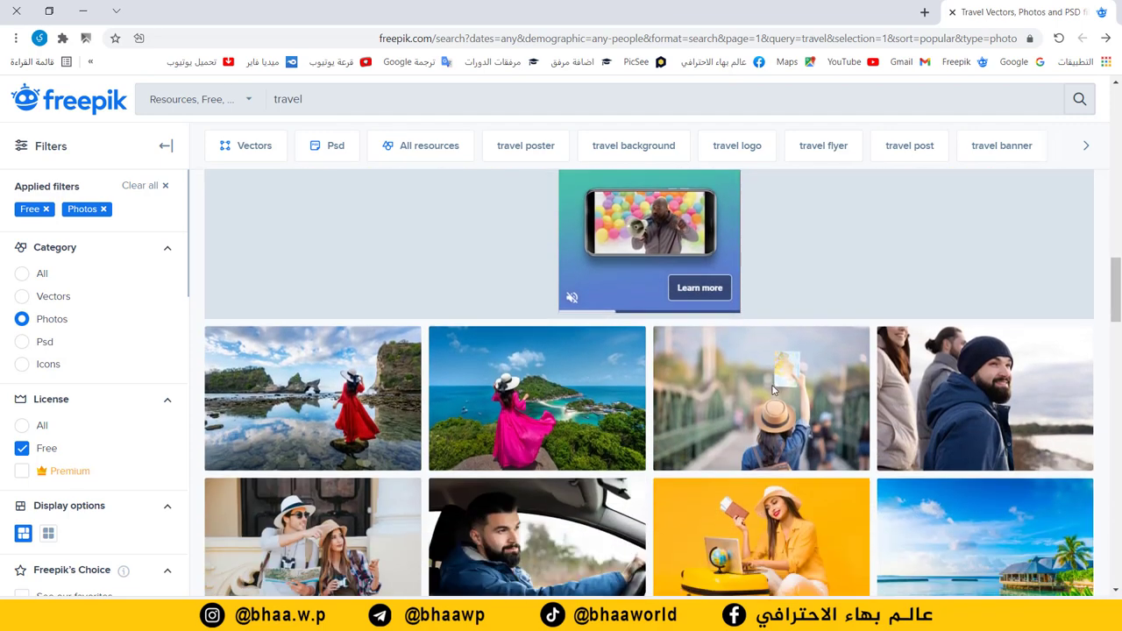
scroll(777, 396, "down", 3)
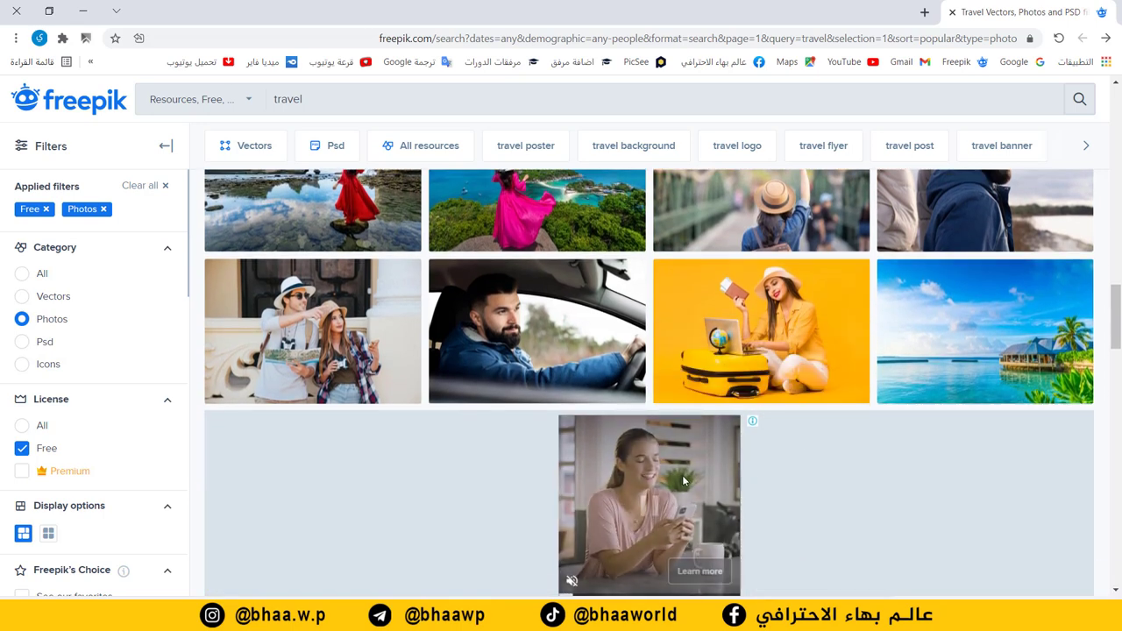
scroll(661, 475, "down", 3)
scroll(535, 385, "down", 1)
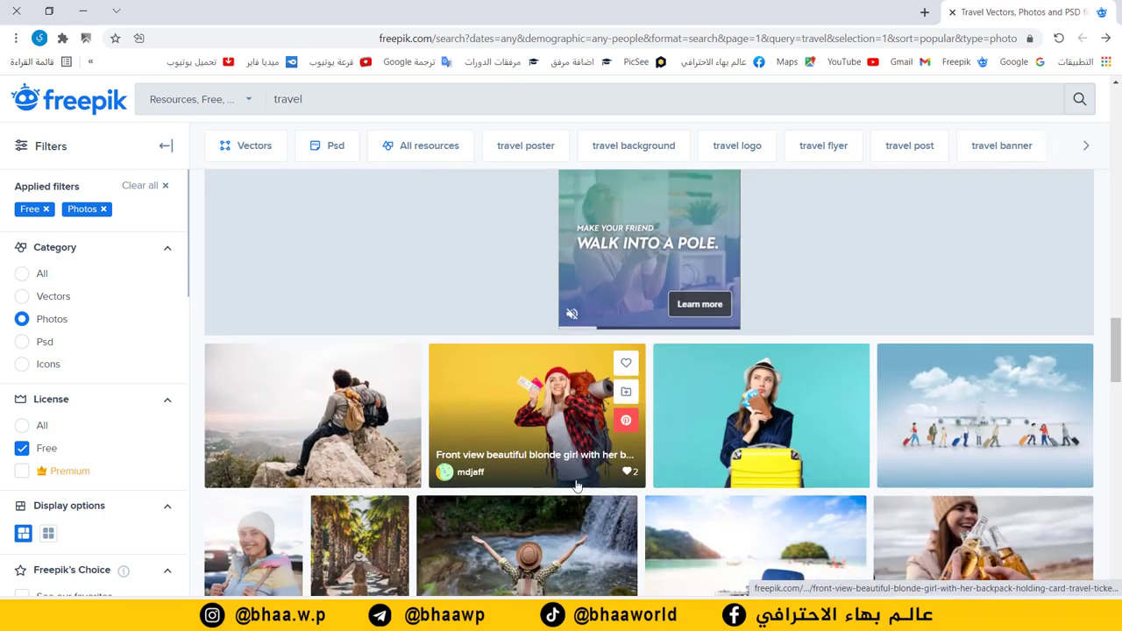
left_click(529, 377)
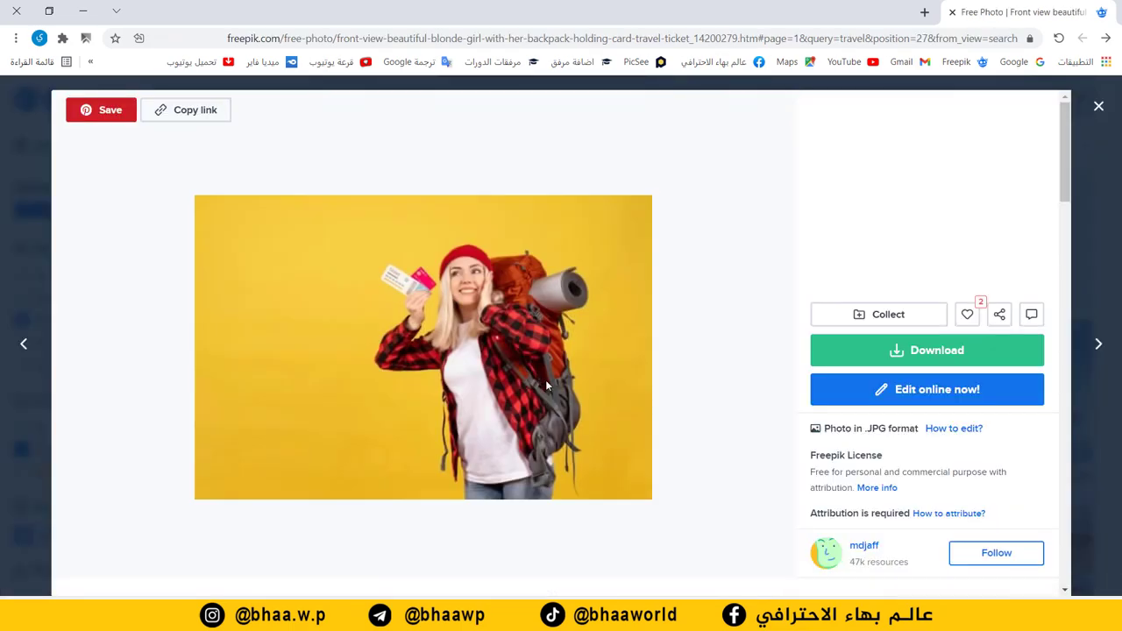
Step: Download the backpacker photo for free as a JPG
left_click(939, 352)
scroll(977, 438, "down", 1)
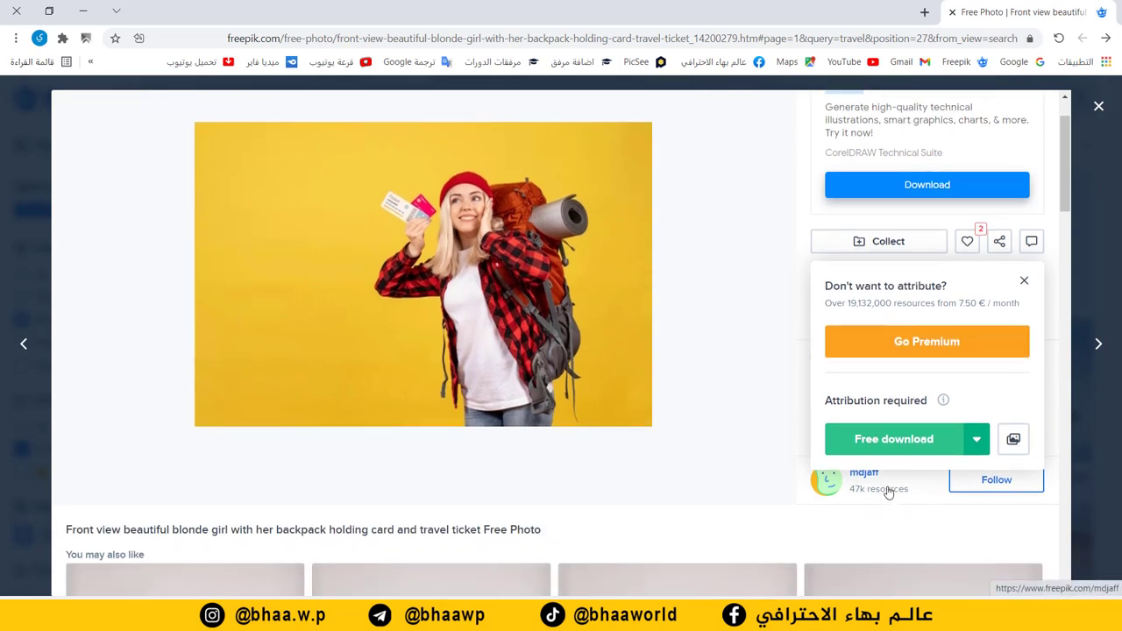
left_click(894, 443)
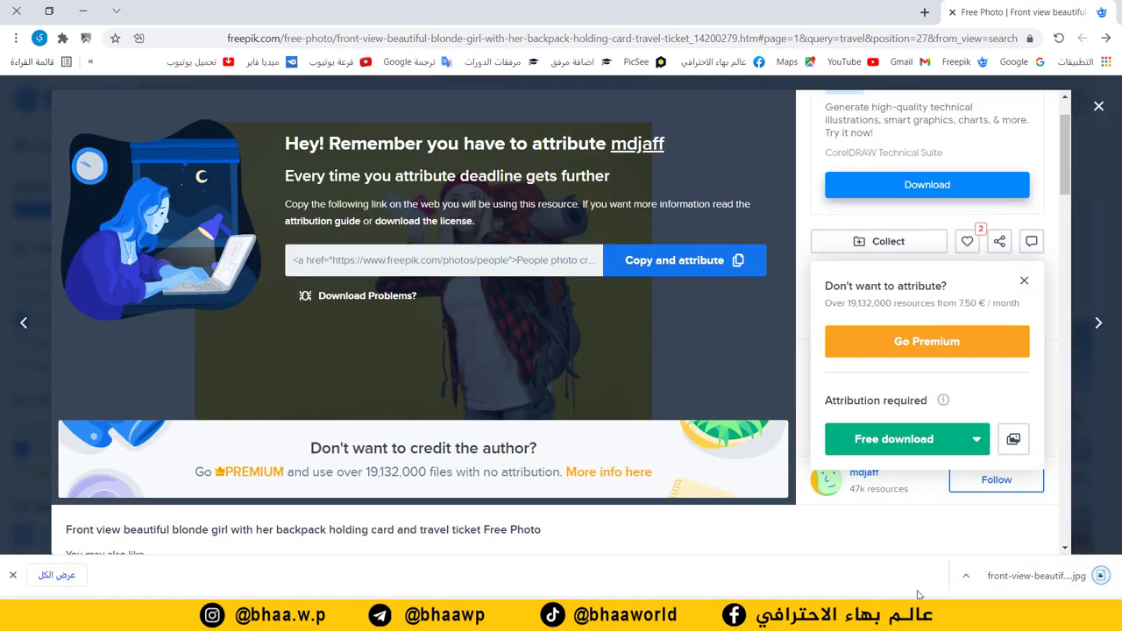
mouse_move(818, 621)
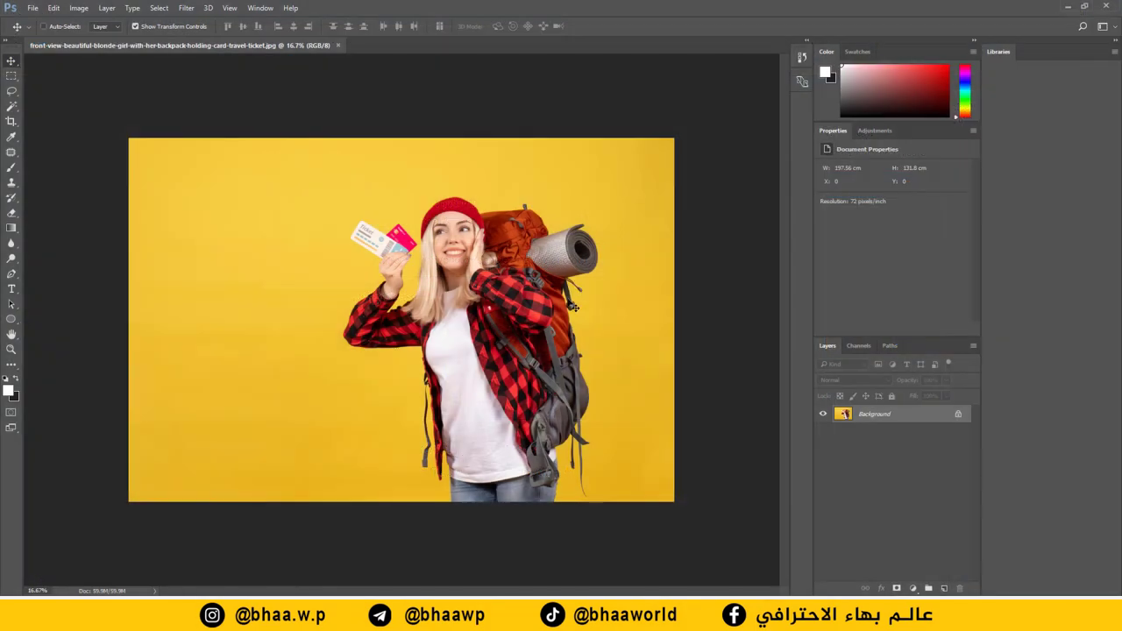
Step: Resize the backpacker photo to 2000 pixels wide in Image Size
scroll(580, 321, "up", 8)
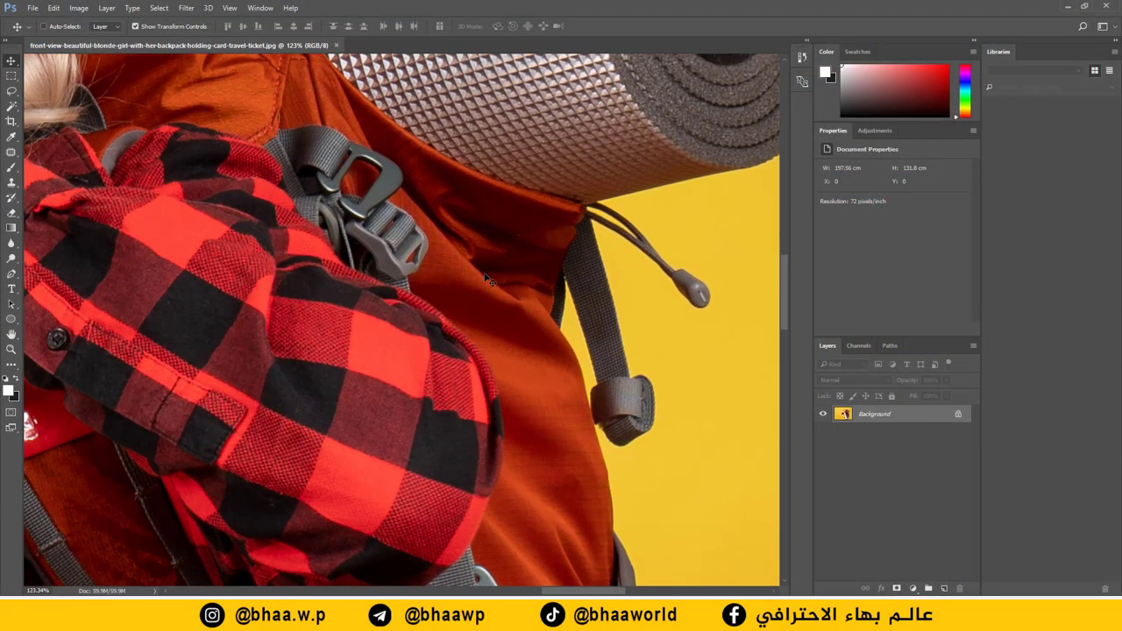
scroll(488, 279, "down", 8)
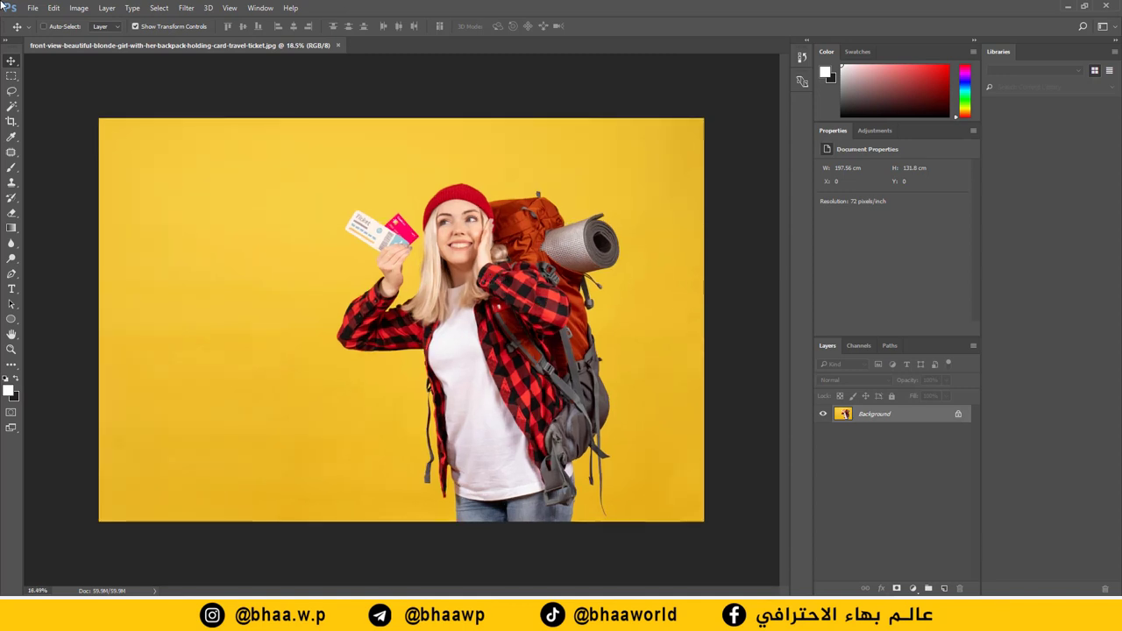
left_click(78, 7)
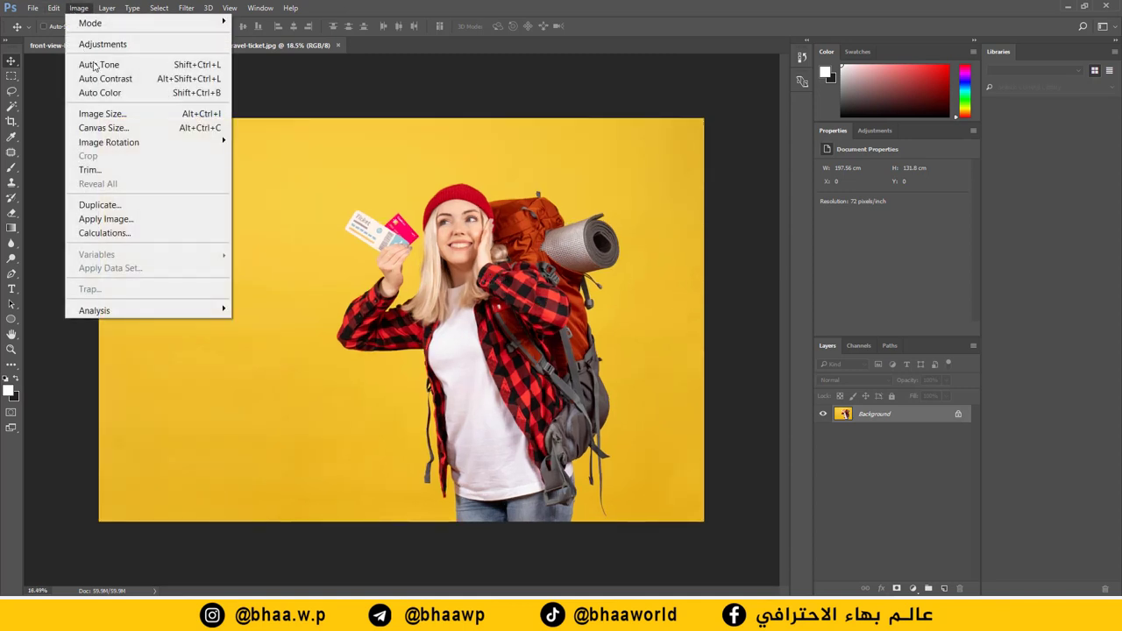
left_click(123, 114)
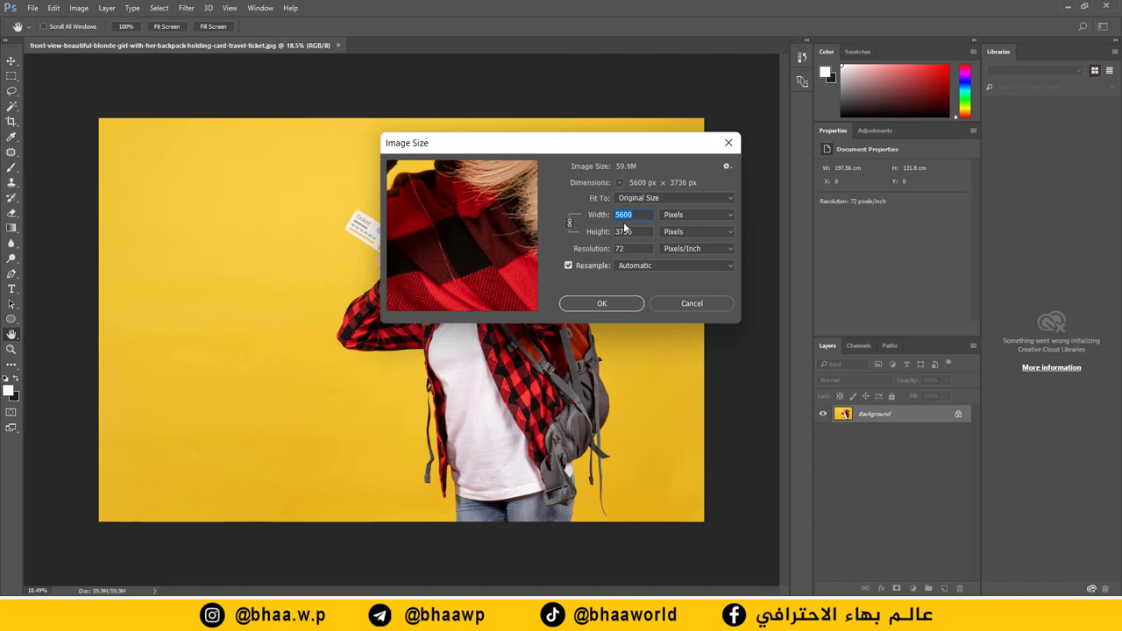
type("2000")
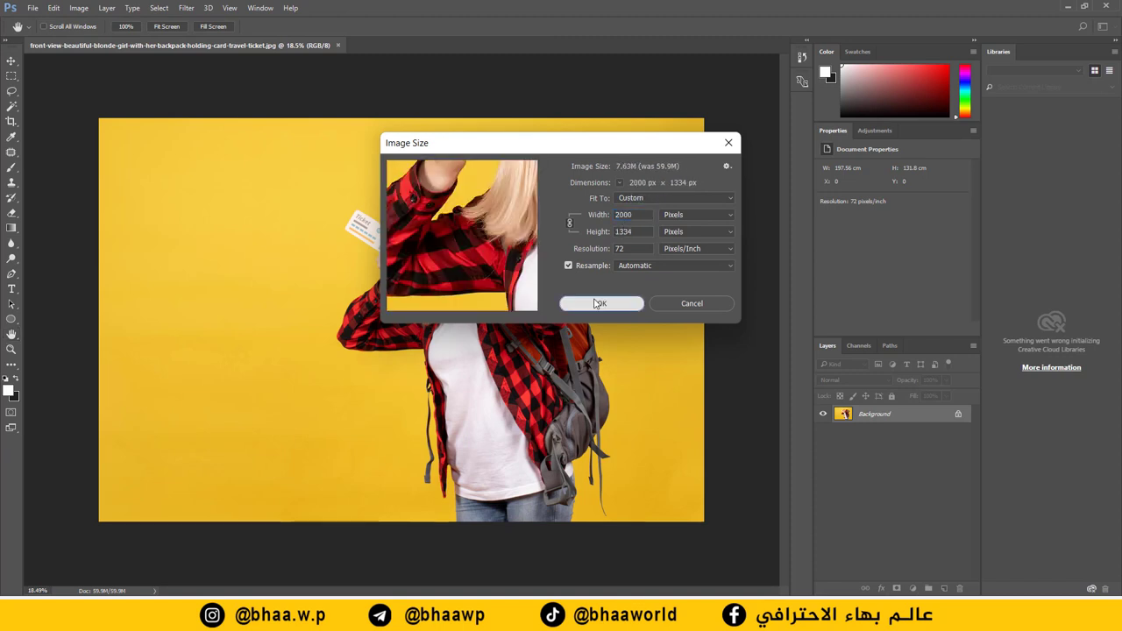
left_click(601, 303)
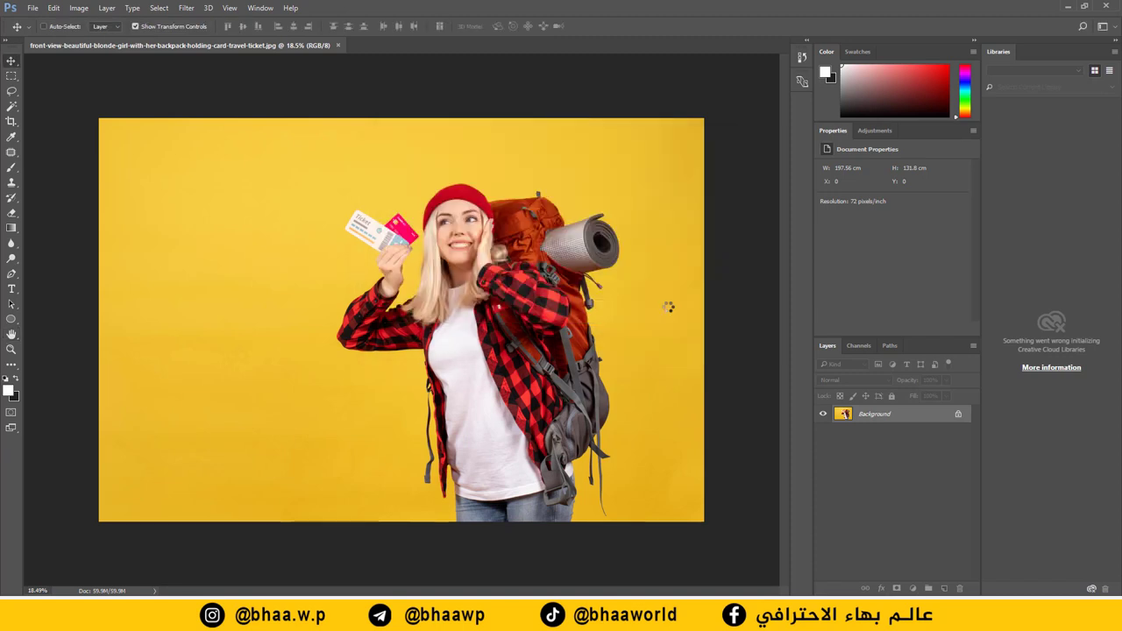
Step: Create the headline شركة النسور in the upper left at 110 pt AbdoMaster-Bold
key("ctrl+0")
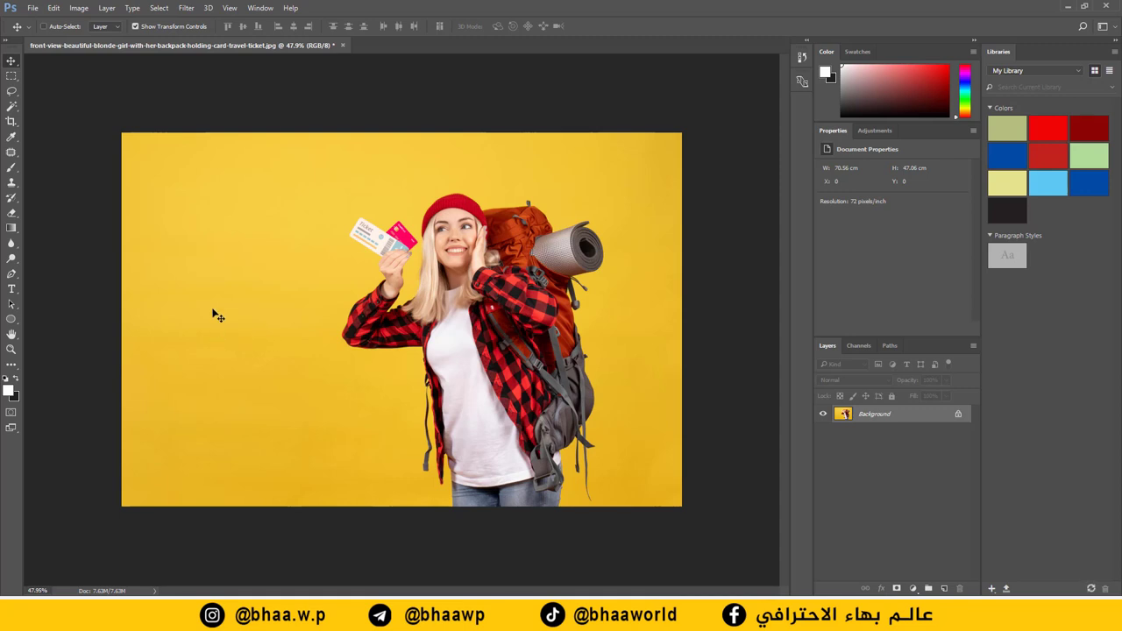
key("ctrl+0")
key("t")
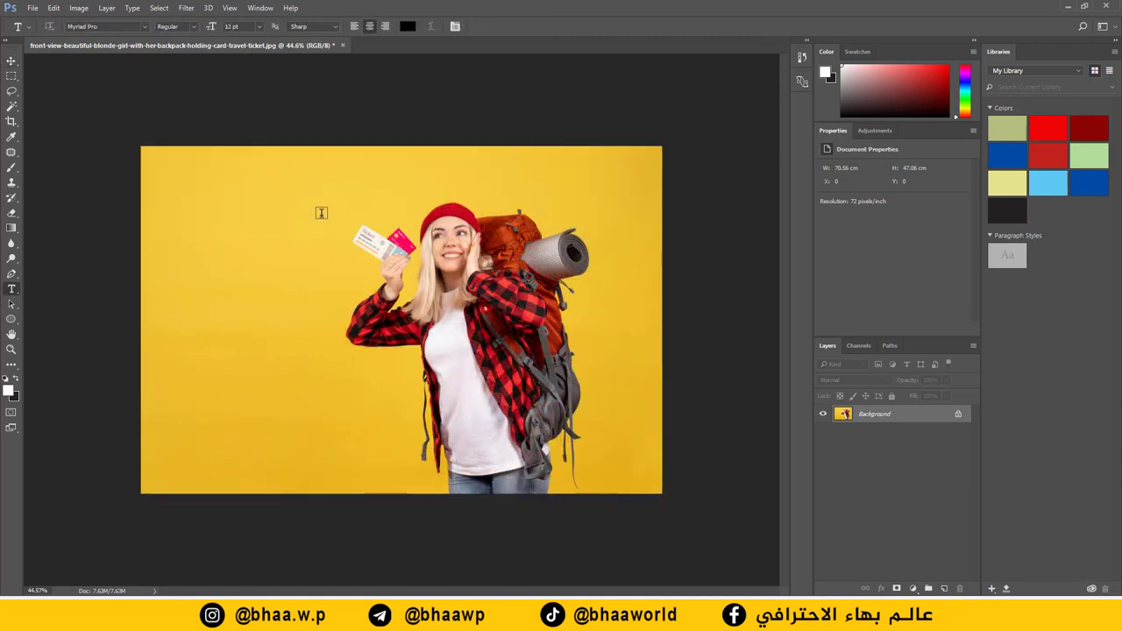
left_click_drag(333, 177, 177, 255)
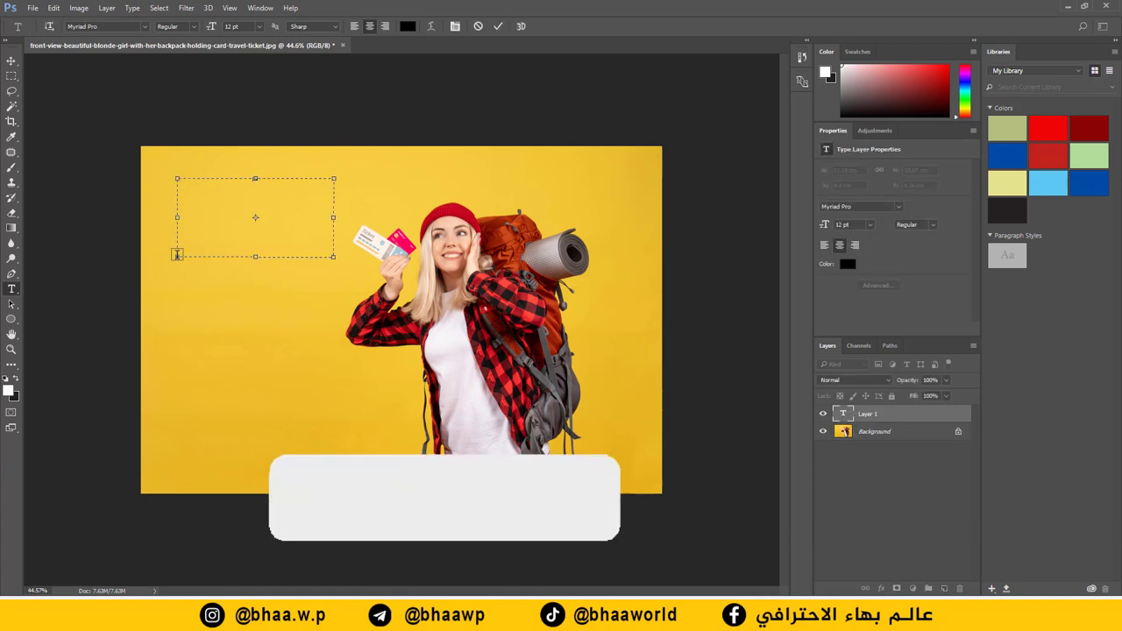
key("alt+shift")
left_click_drag(218, 29, 303, 29)
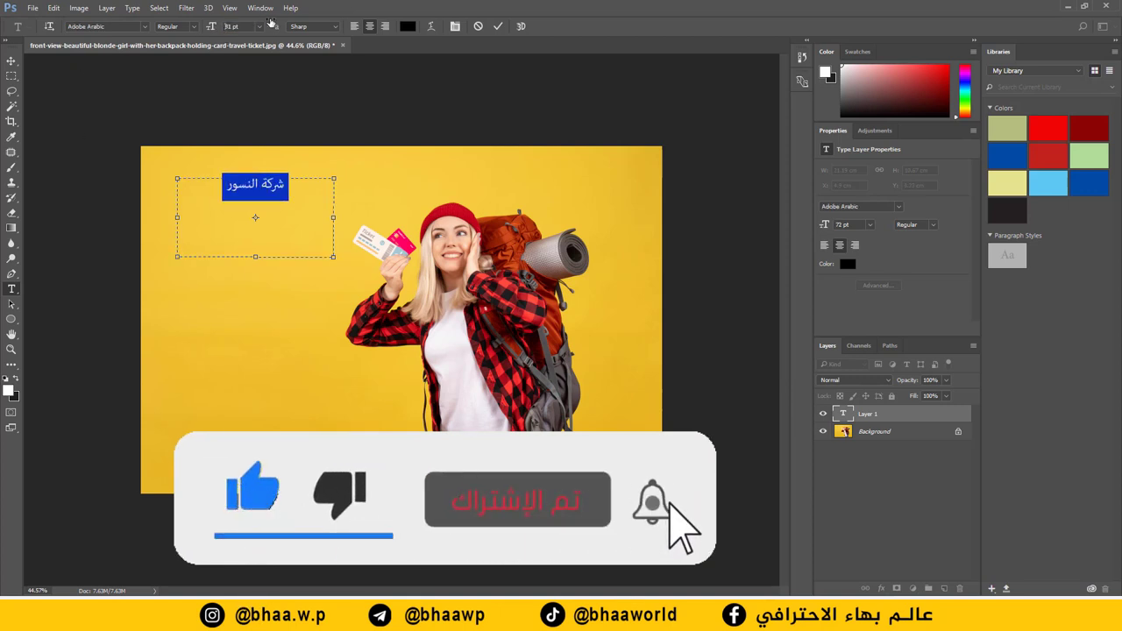
left_click(144, 28)
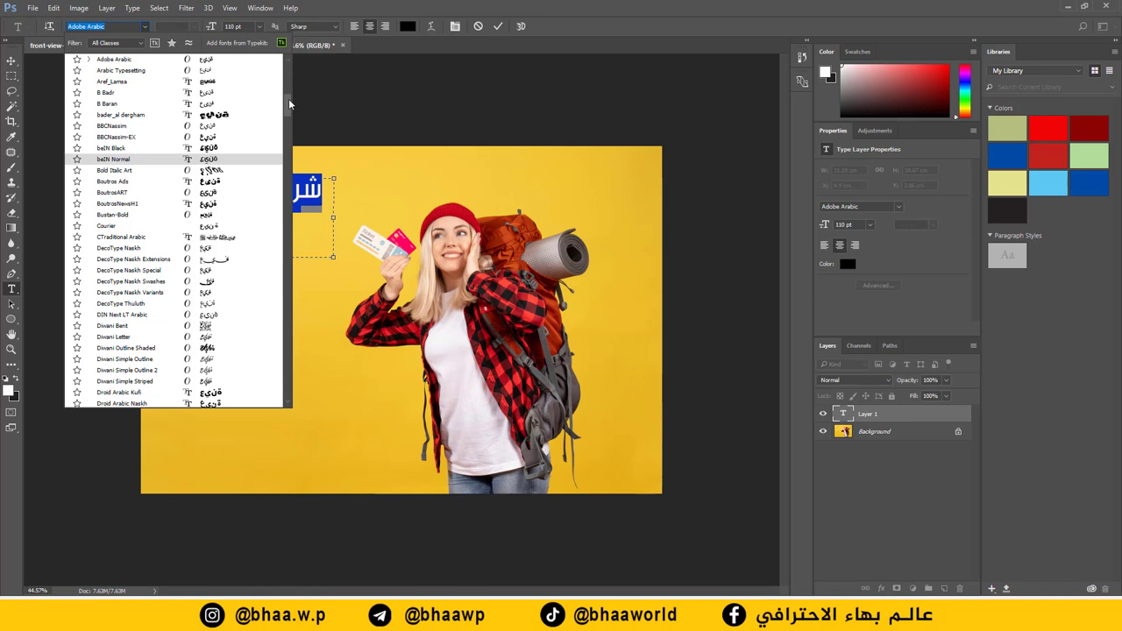
left_click_drag(289, 103, 290, 67)
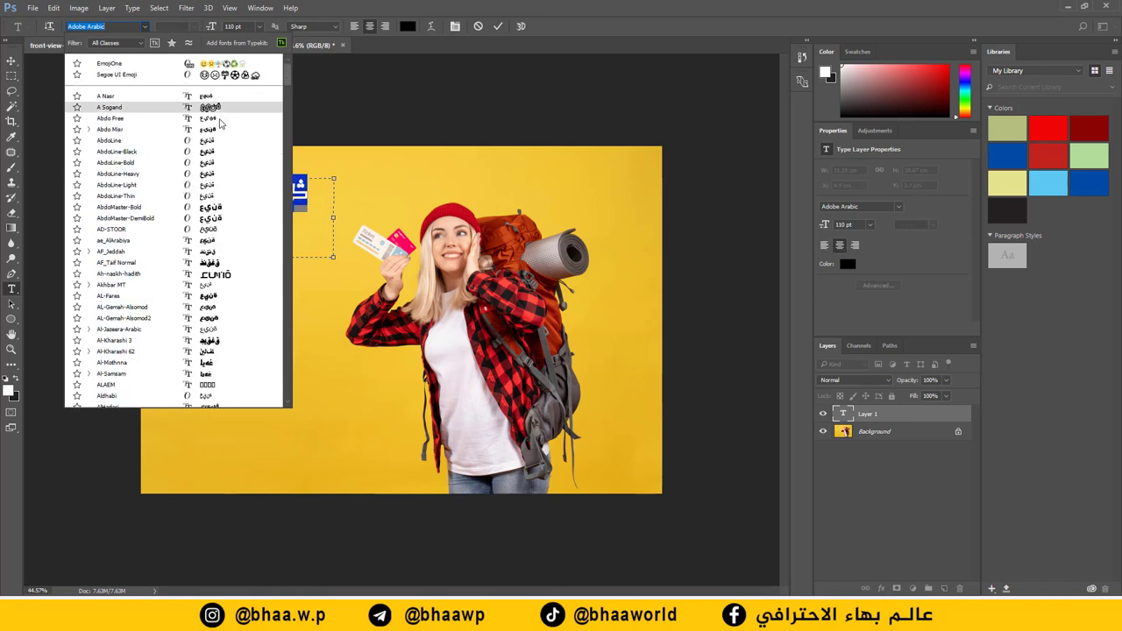
left_click(219, 207)
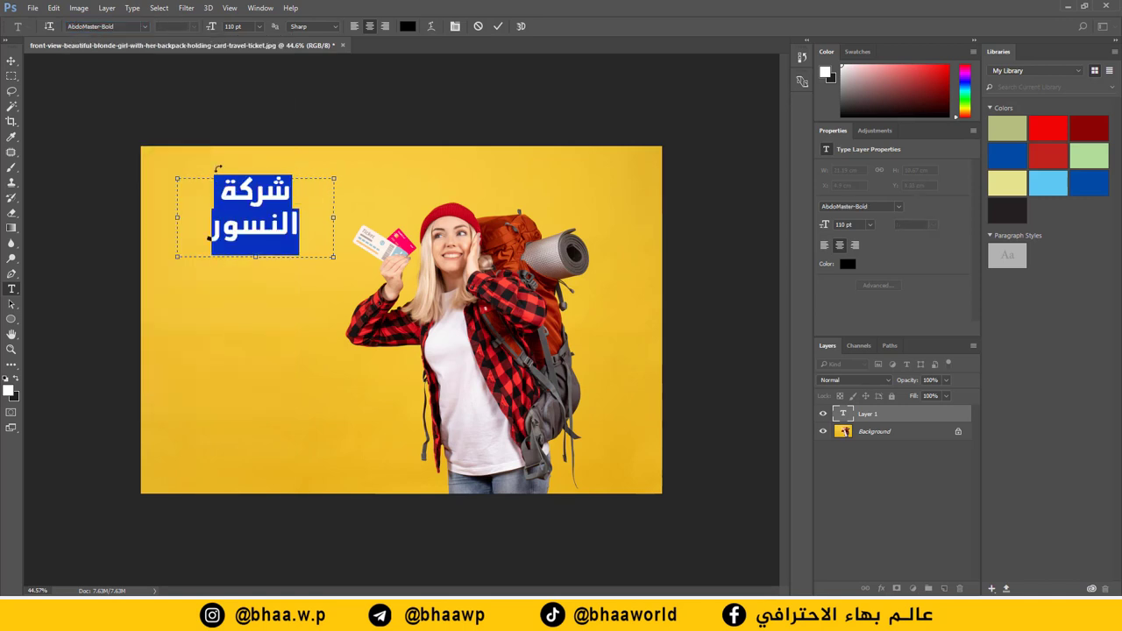
Step: Fit the headline box to one line, then move it lower and scale it to about 125%
left_click_drag(333, 220, 350, 219)
left_click_drag(270, 261, 277, 220)
key("ctrl+Return")
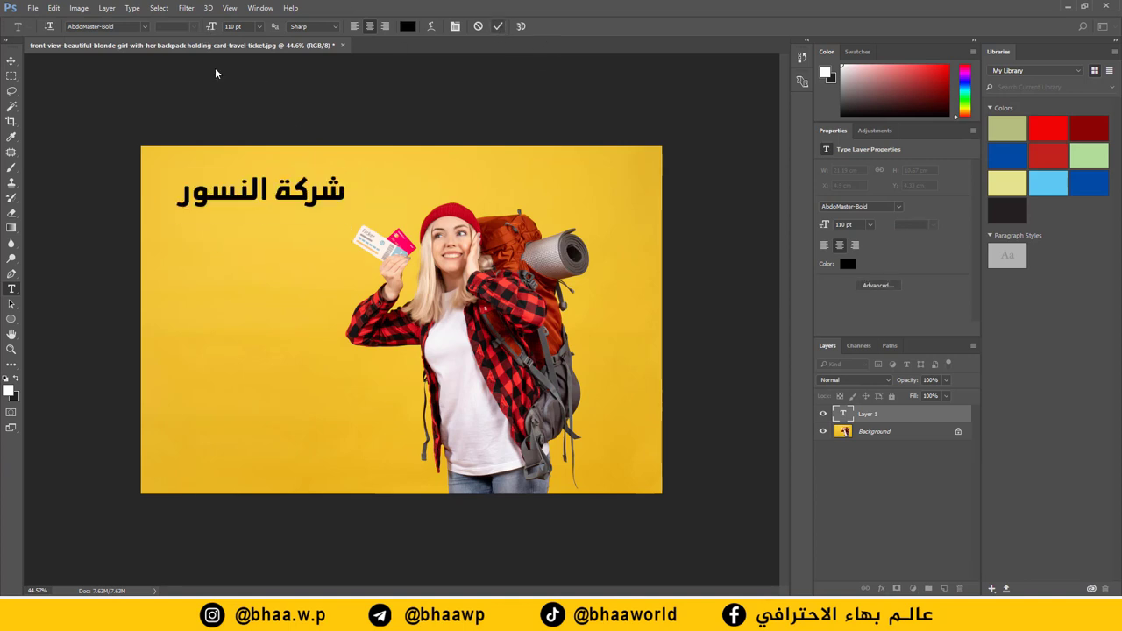
left_click(12, 59)
left_click_drag(250, 256, 229, 323)
left_click_drag(331, 241, 322, 249)
Step: Type the subtitle للسياحة والسفر below the headline at 84 pt Al-Jazeera-Arabic
left_click(515, 28)
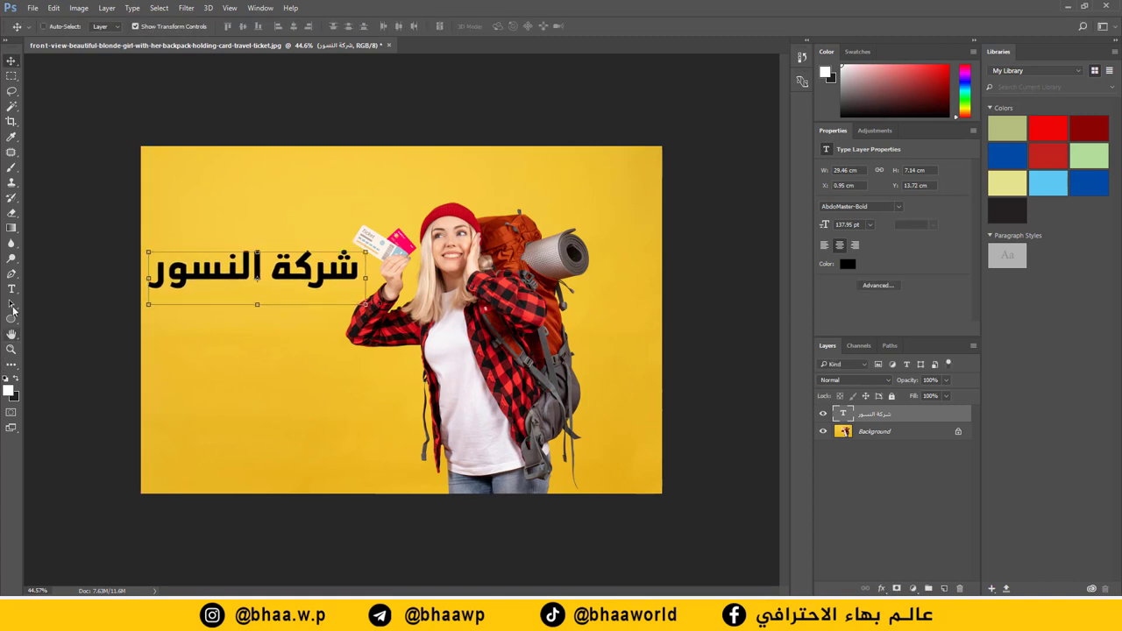
left_click(504, 27)
left_click(252, 335)
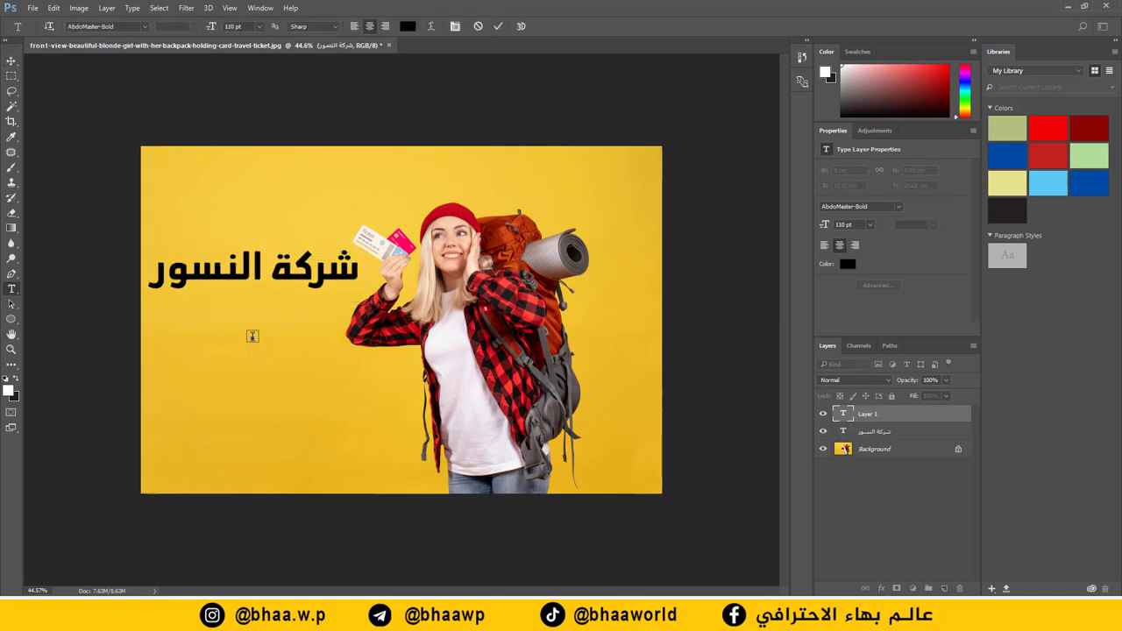
type("للسياحة والسفر")
key("ctrl+a")
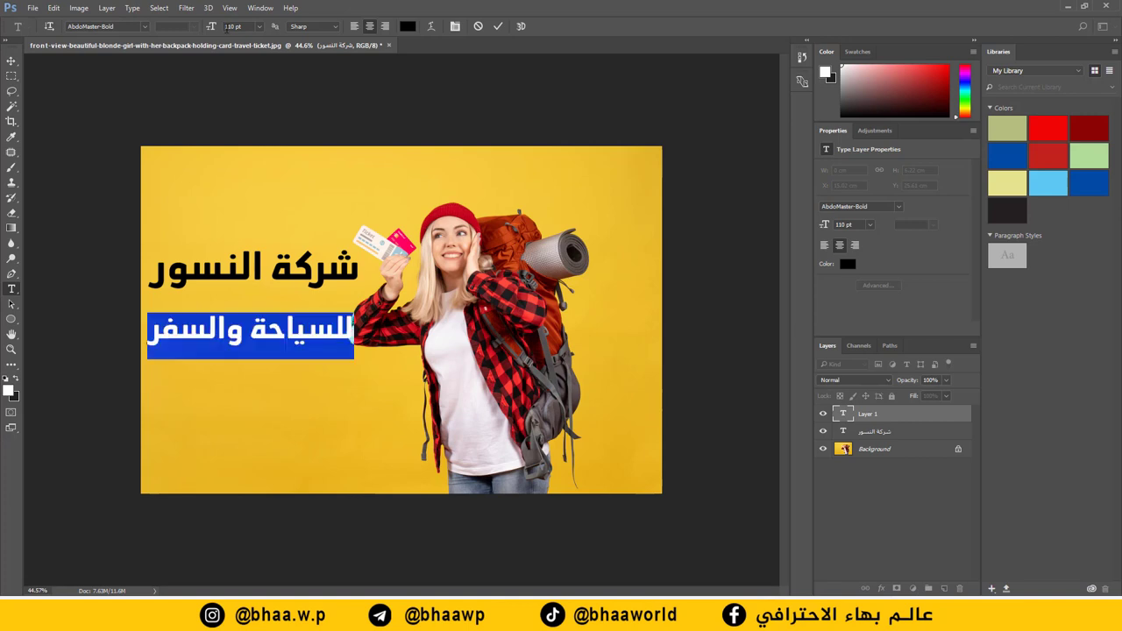
left_click_drag(211, 30, 171, 29)
left_click(143, 29)
scroll(161, 290, "down", 3)
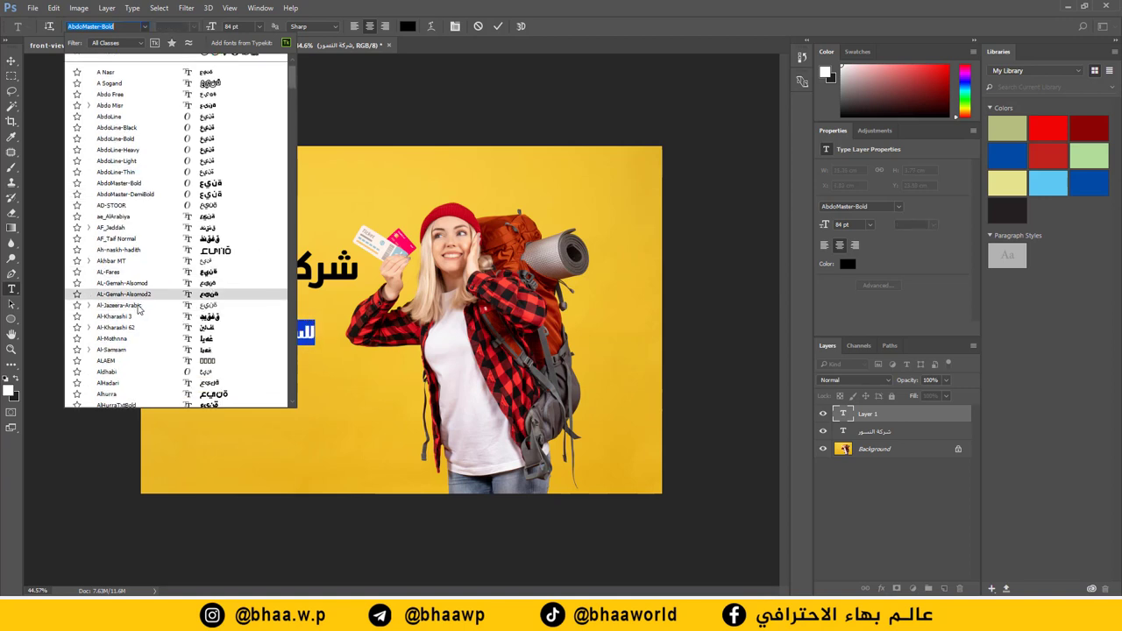
left_click(161, 304)
Step: Position the subtitle directly under the headline and confirm its placement
left_click(12, 60)
left_click_drag(249, 346, 171, 324)
left_click_drag(257, 313, 265, 320)
left_click(515, 27)
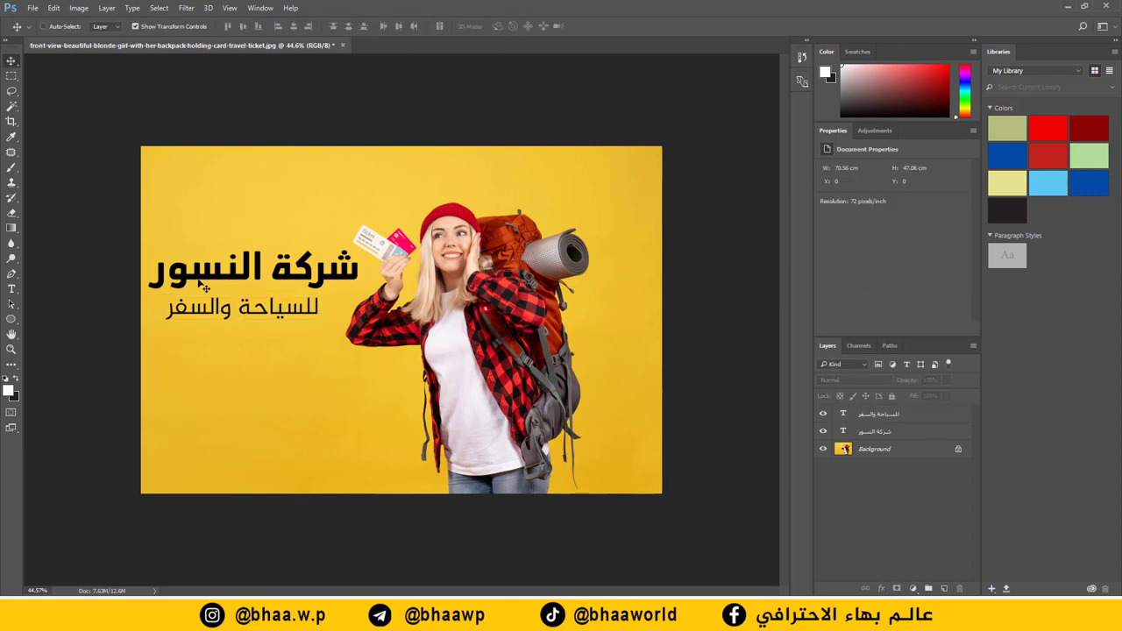
Step: Paste the bold services sentence تتوفر لدينا جميع الخدمات السياحية into a lower-left text box
left_click(12, 290)
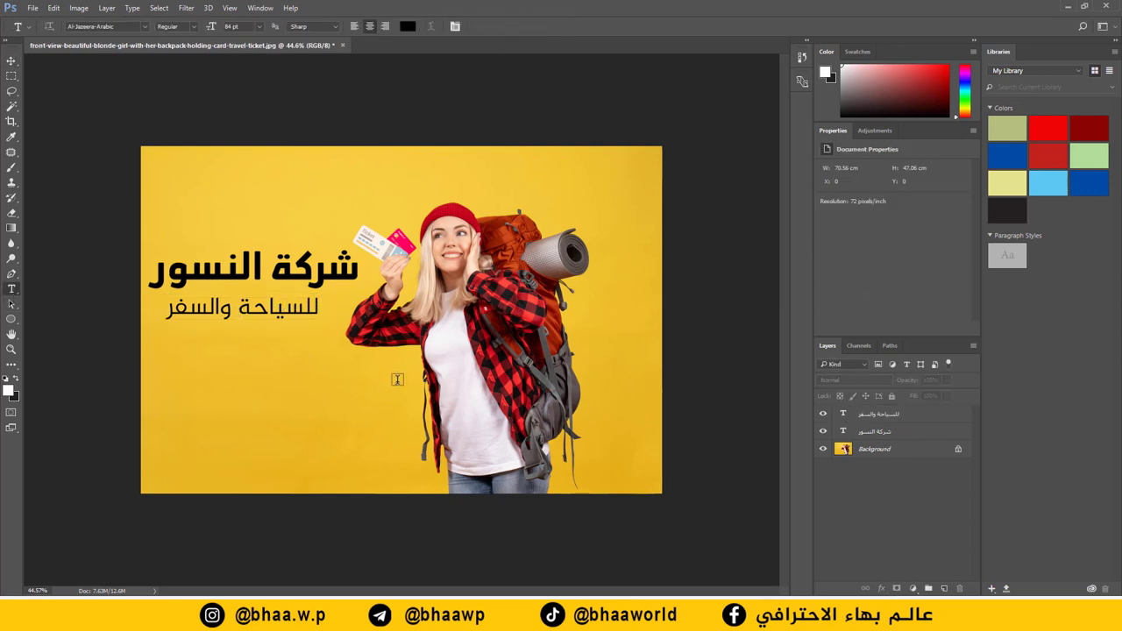
left_click_drag(400, 367, 178, 436)
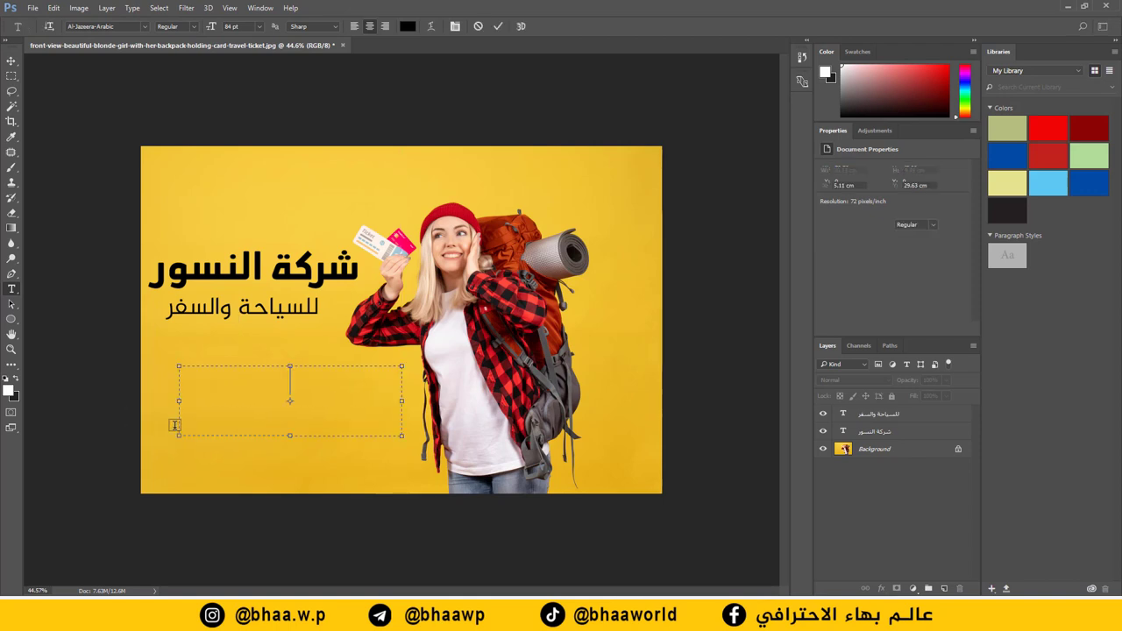
type("تتوفر لدينا جميع الخدمات السياحية")
key("ctrl+a")
left_click(192, 27)
left_click(180, 48)
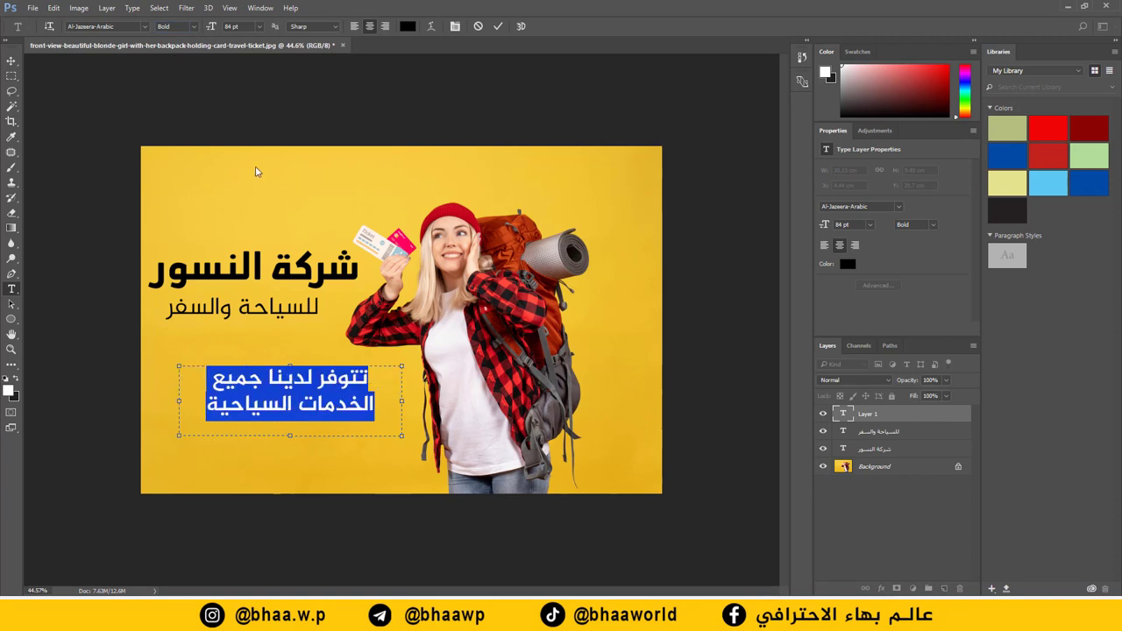
Step: Resize the services sentence to 58 pt and trim its box to a single line
key("Down")
key("Down")
key("Down")
key("Down")
key("Down")
key("Down")
key("Down")
key("Down")
key("Down")
key("Down")
key("Down")
key("Down")
key("Down")
key("Down")
key("Down")
key("Down")
key("Down")
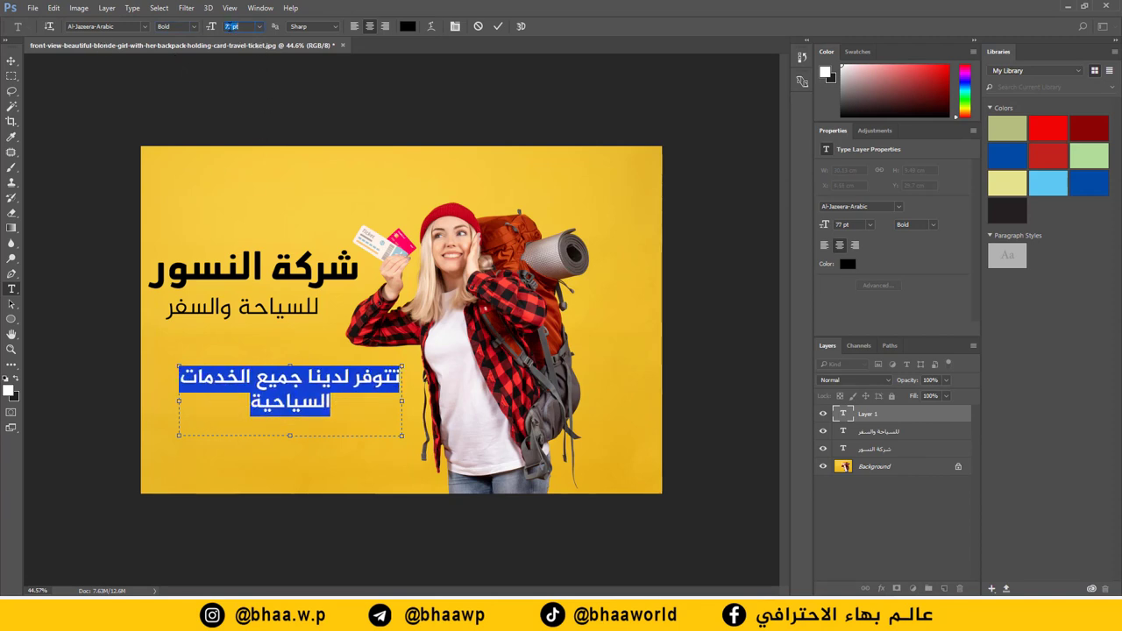
key("Down")
key("Down")
key("Down")
key("Down")
key("Down")
key("Down")
key("Down")
key("Down")
key("Down")
key("Down")
key("Down")
key("Down")
key("Down")
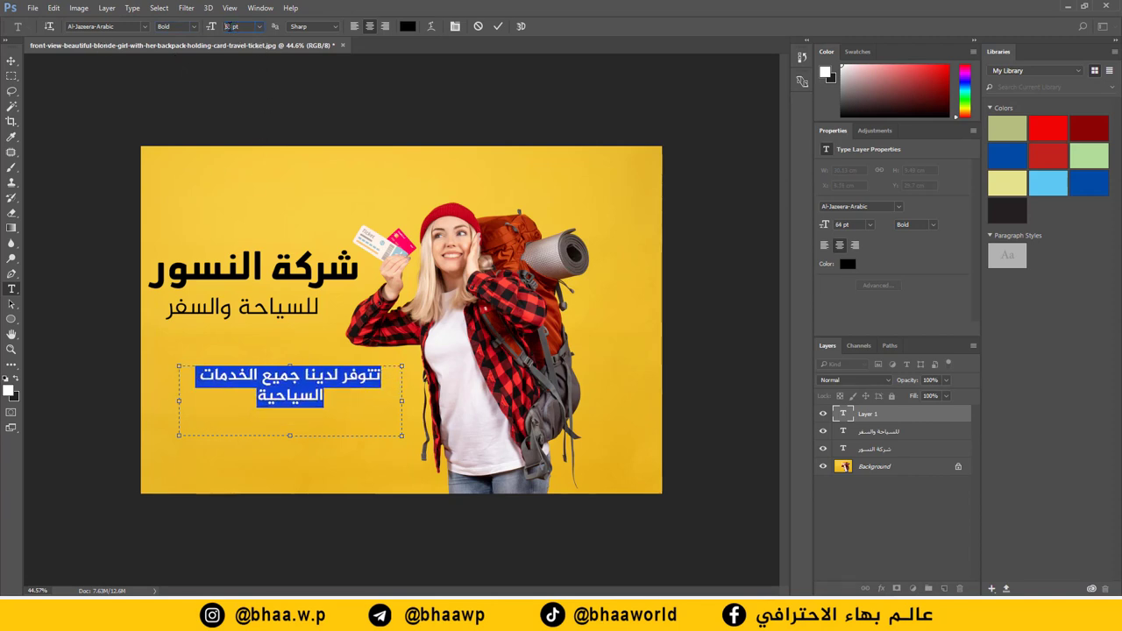
key("Down")
key("Down")
key("Down")
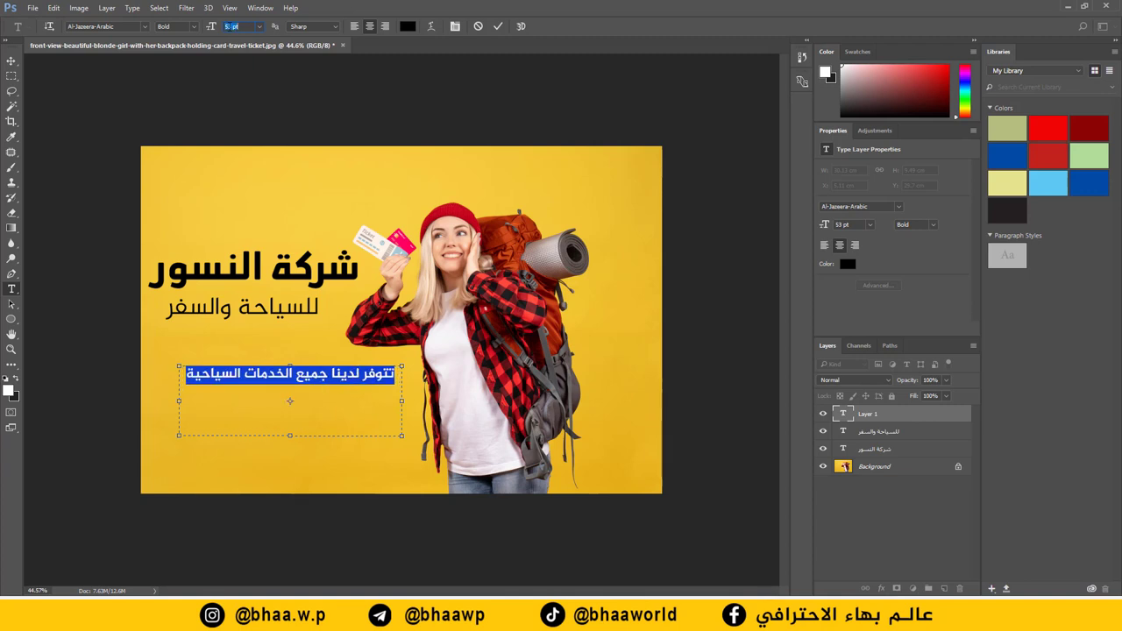
left_click_drag(180, 397, 171, 399)
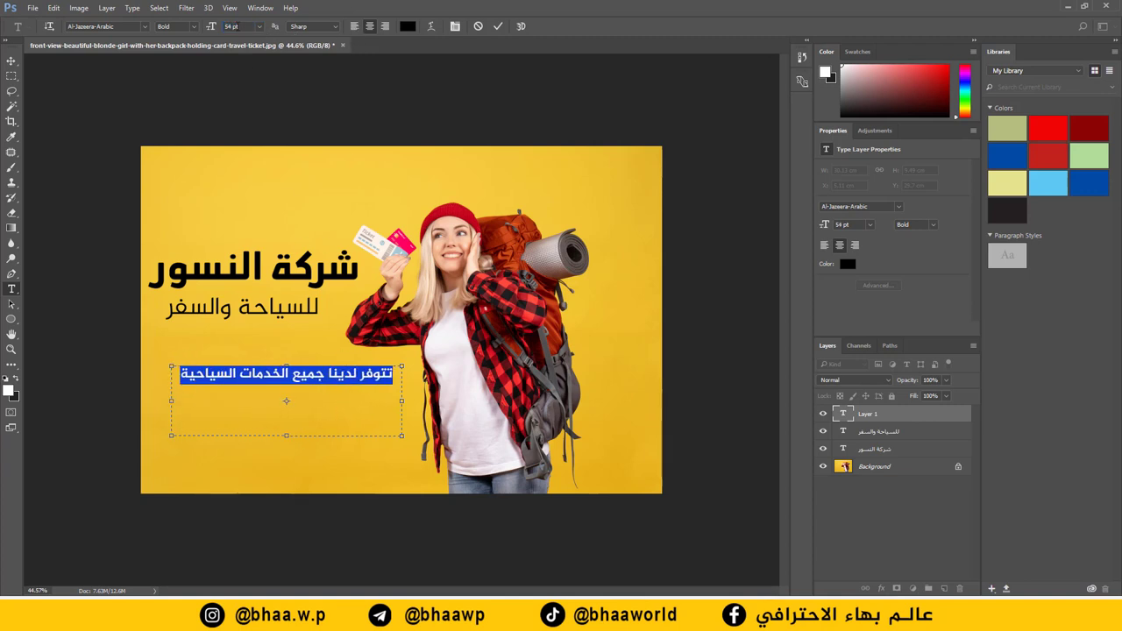
key("Up")
key("Up")
key("Up")
key("Up")
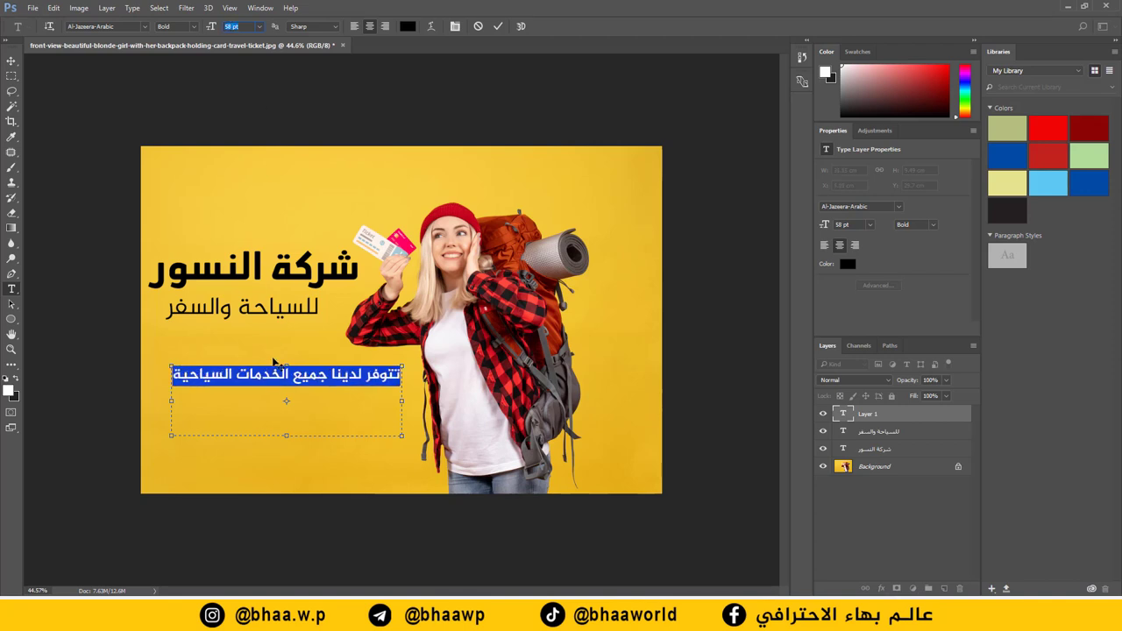
left_click_drag(286, 440, 286, 391)
left_click(498, 26)
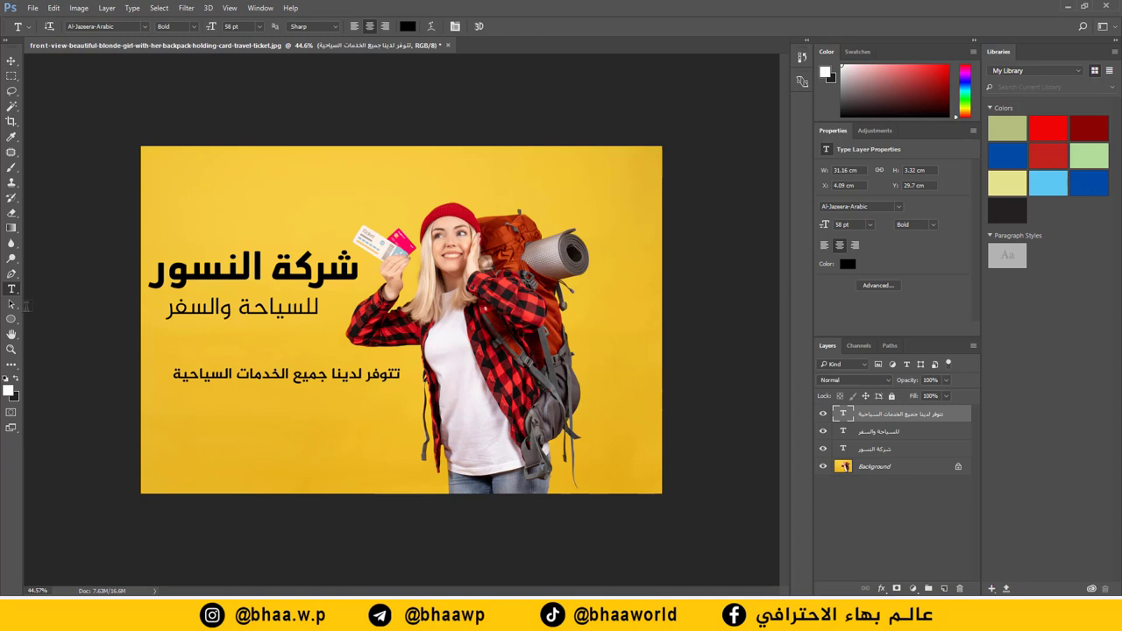
Step: Draw a 1057 × 110 px dark red bar below the services line
left_click_drag(12, 322, 53, 321)
left_click_drag(136, 394, 413, 424)
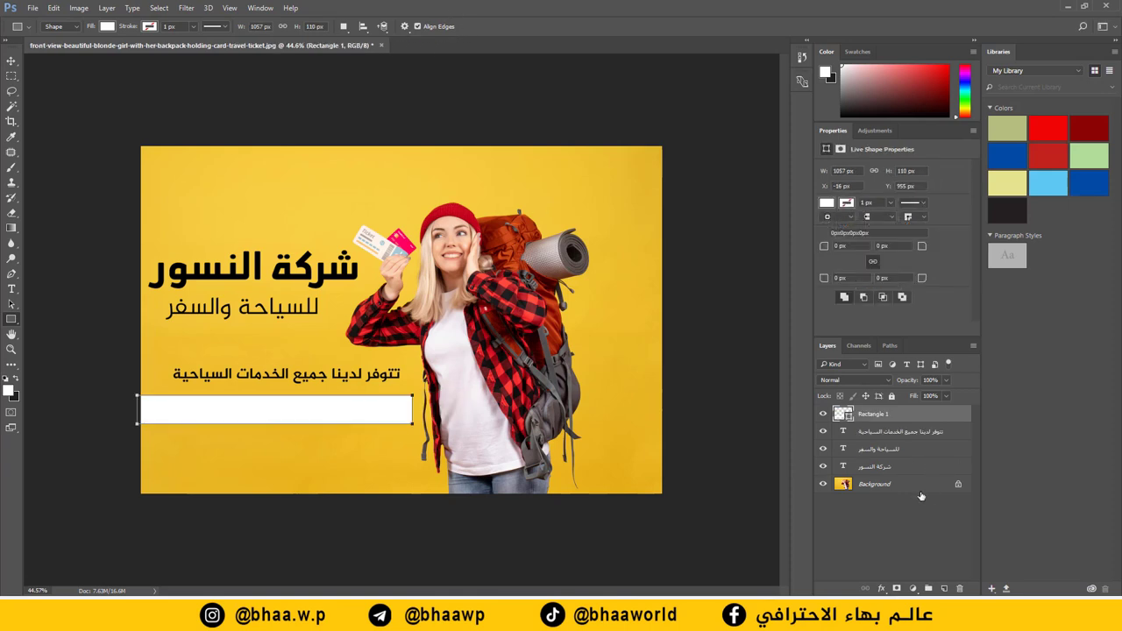
double_click(839, 414)
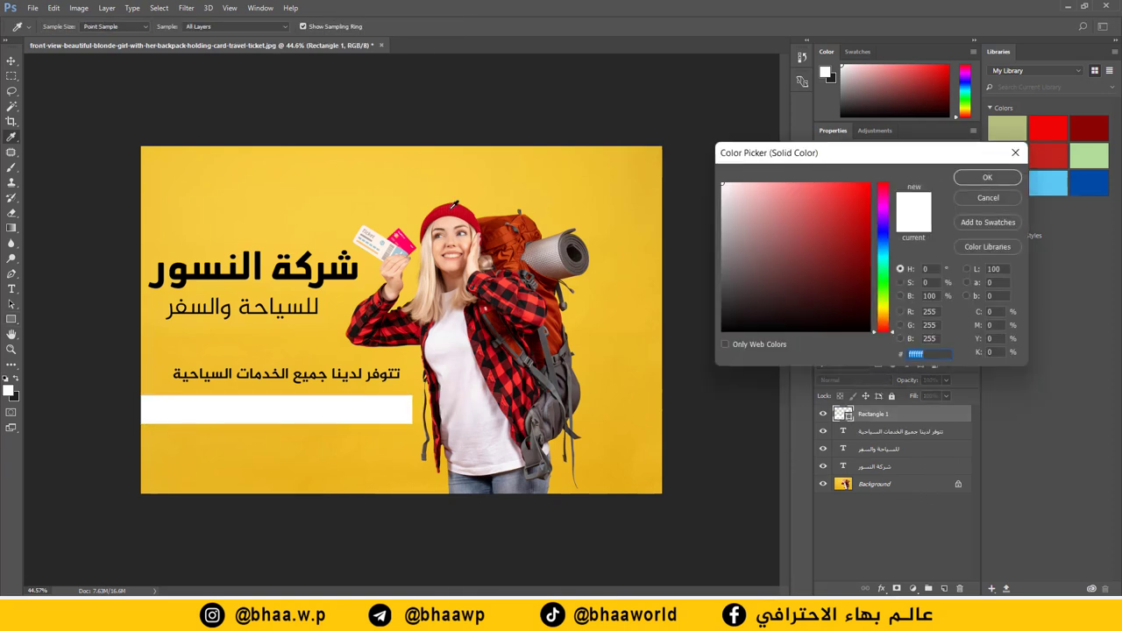
left_click(562, 225)
left_click(983, 178)
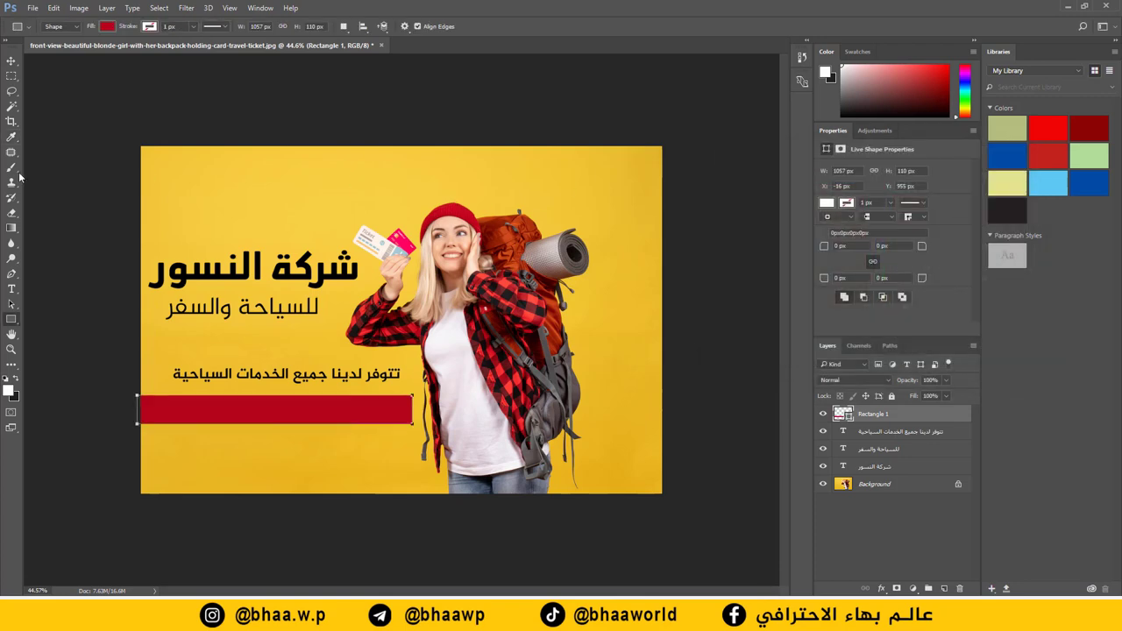
left_click(12, 290)
Step: Paste the services list كروبات سياحية | فيزا | حجز تذاكر and move it onto the red bar
left_click(303, 484)
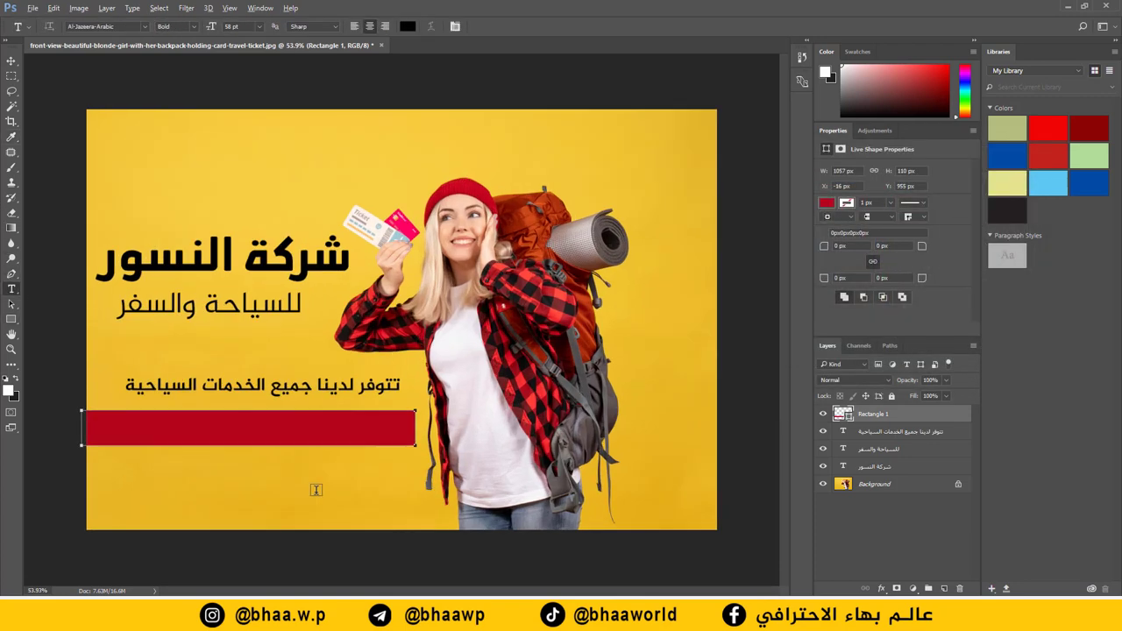
key("ctrl+0")
type("كروبات سياحية | فيزا | حجز")
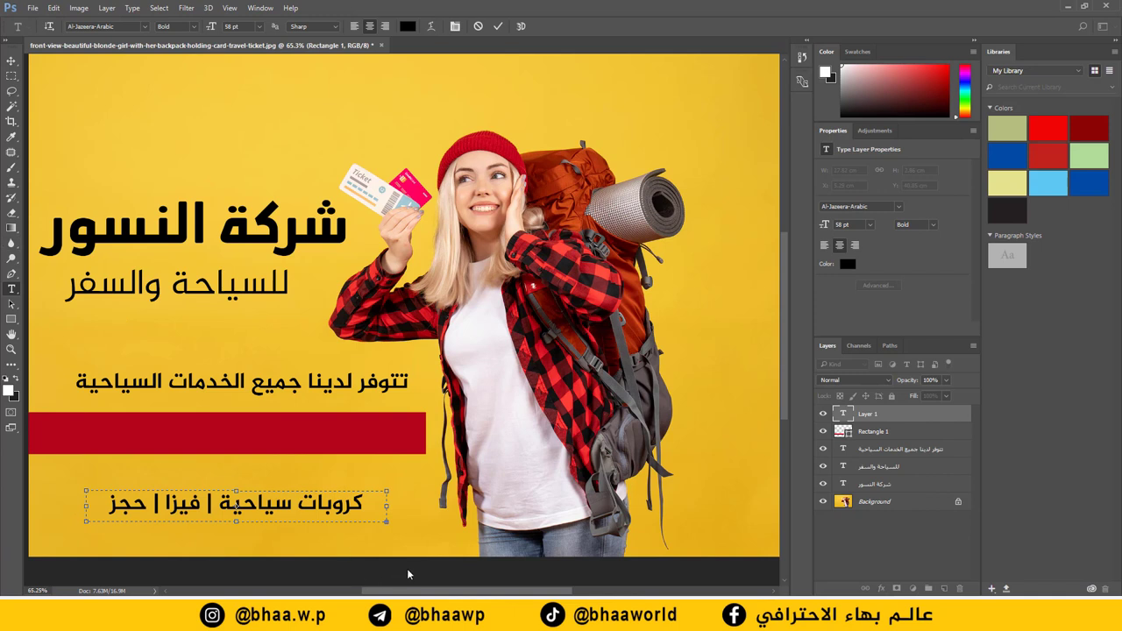
left_click_drag(422, 592, 392, 592)
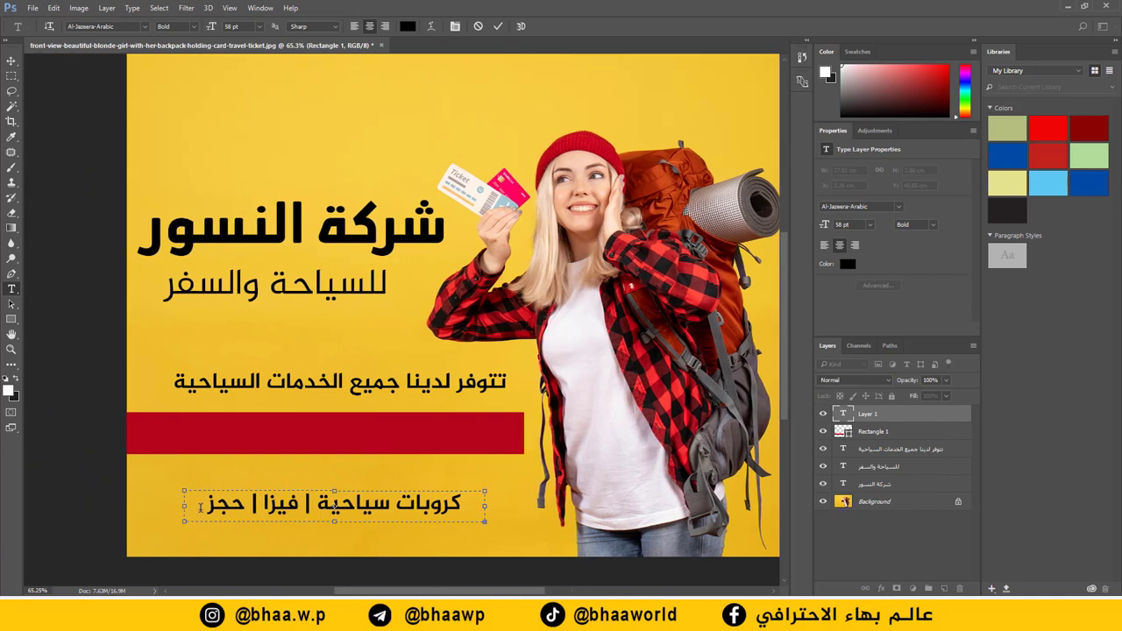
key("ctrl+a")
left_click_drag(485, 507, 542, 507)
left_click(13, 63)
left_click_drag(326, 507, 317, 431)
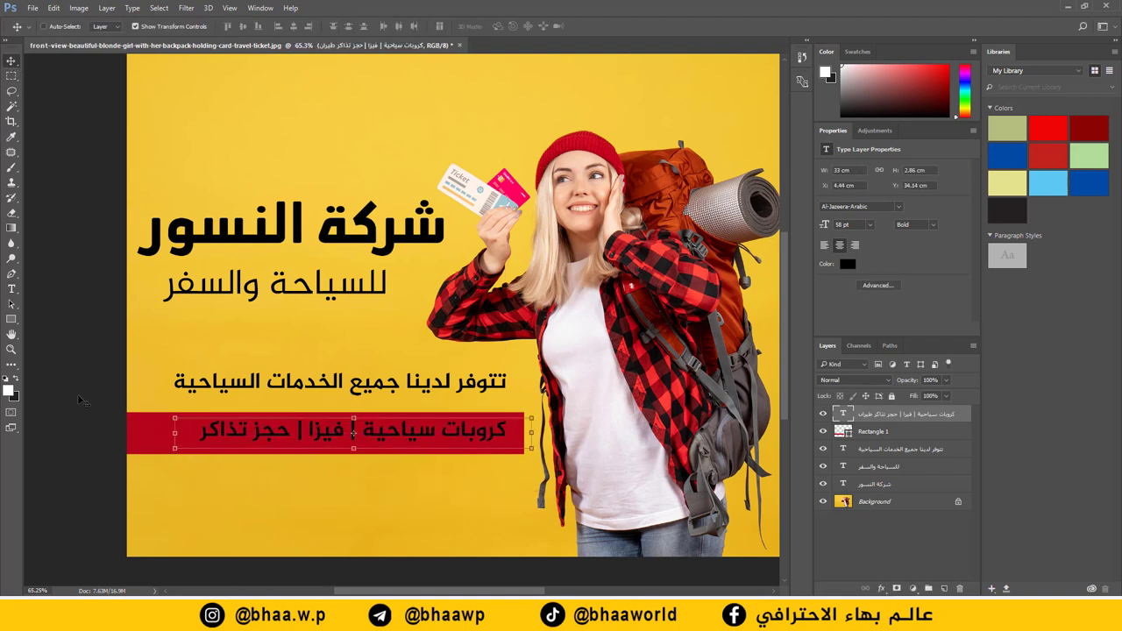
left_click(11, 290)
left_click(177, 428)
Step: Append طيران to the bar text, colour the line white (ffffff), and nudge it left
type("طيران")
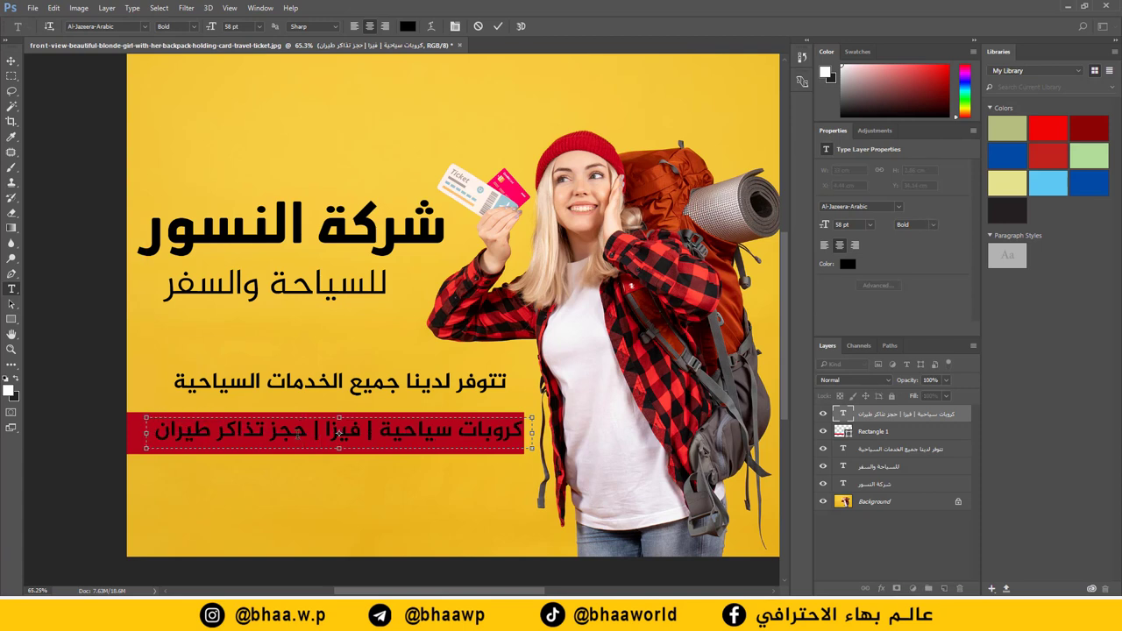
triple_click(298, 433)
left_click(408, 26)
left_click(415, 133)
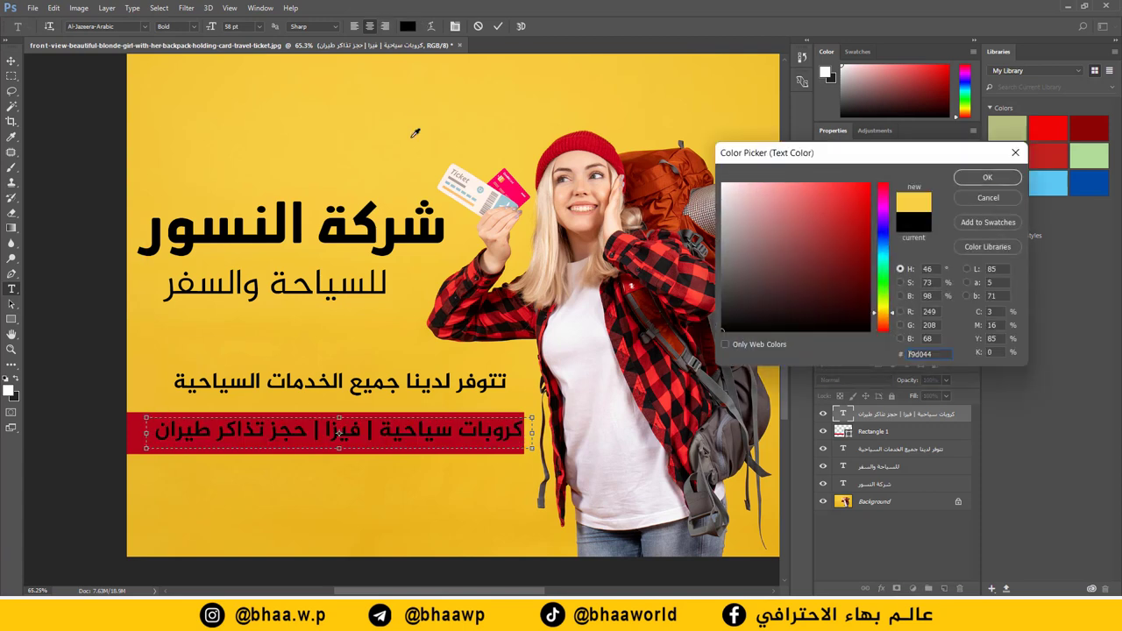
type("ffffff")
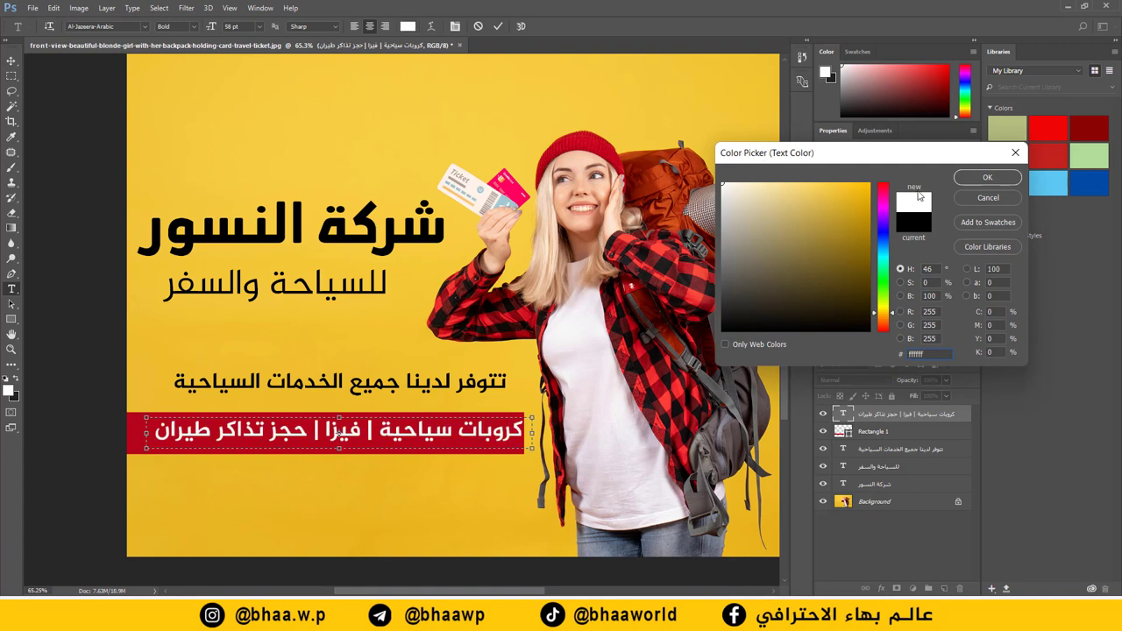
left_click(987, 177)
left_click(11, 60)
left_click_drag(456, 428, 421, 432)
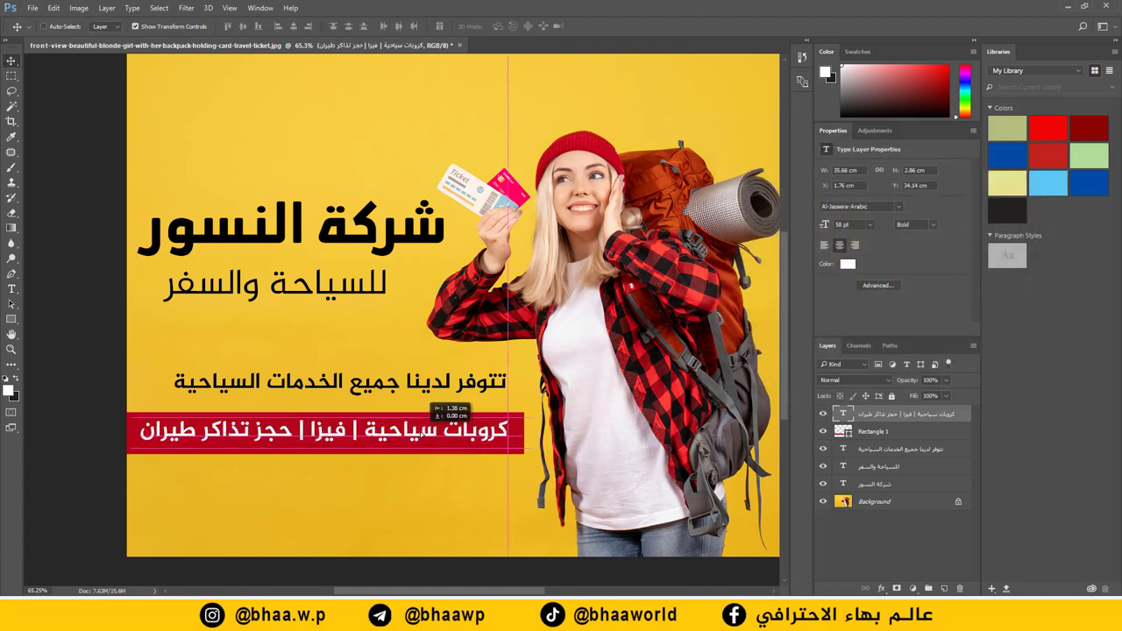
Step: Move the services line and red bar up together, then place the white text onto the bar
left_click(420, 386, "ctrl")
left_click_drag(420, 386, 421, 393)
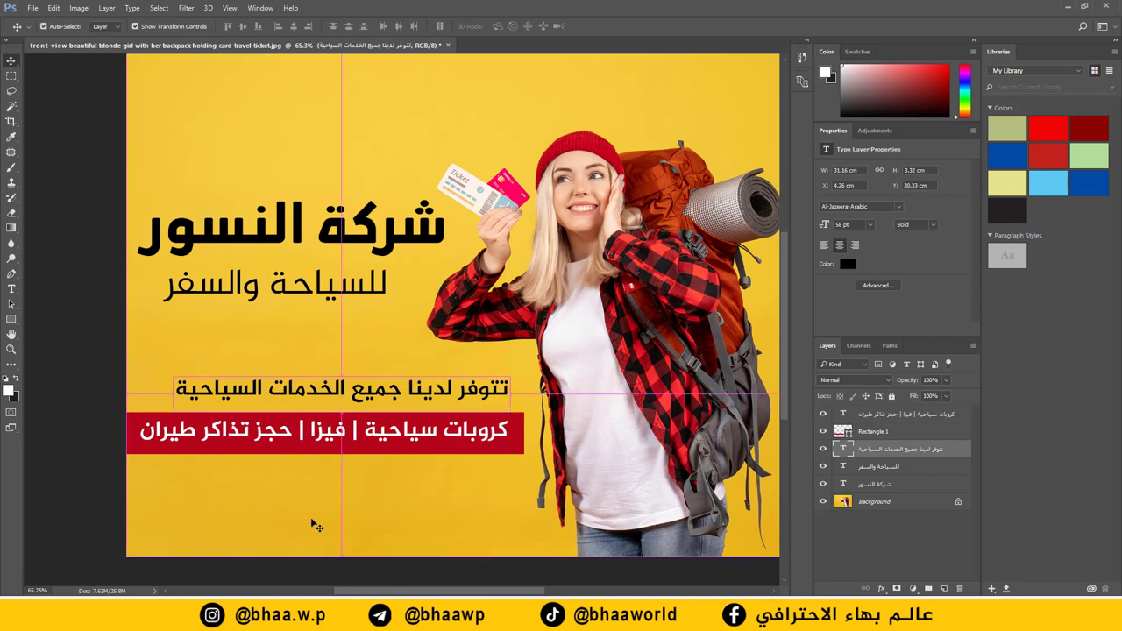
left_click(316, 522, "ctrl")
left_click(887, 432)
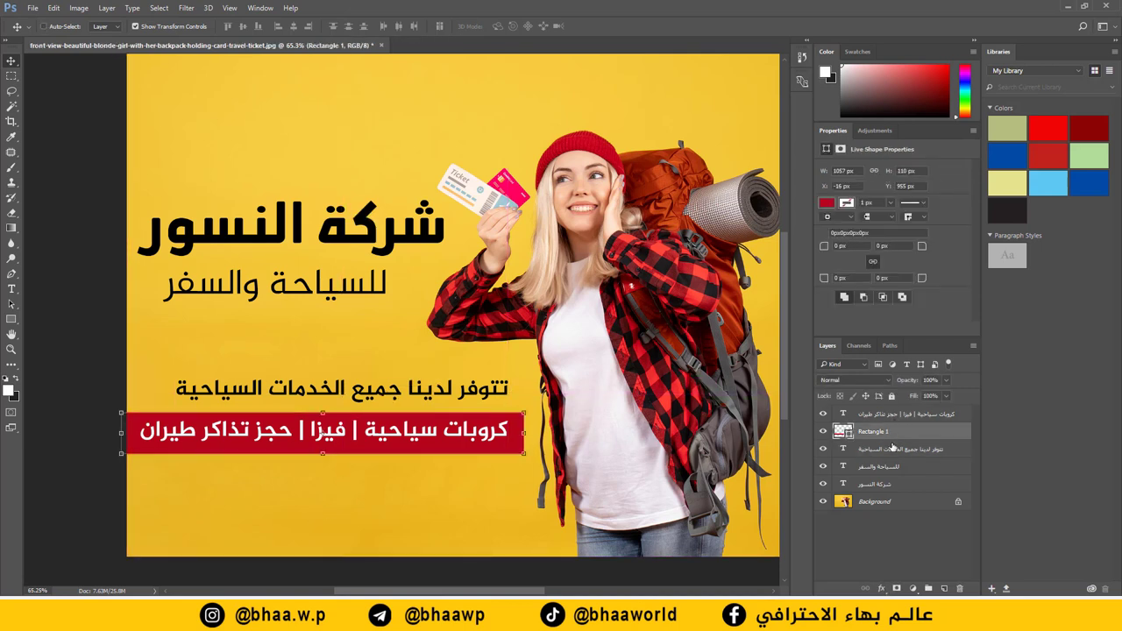
left_click(887, 449, "shift")
left_click_drag(356, 430, 352, 401)
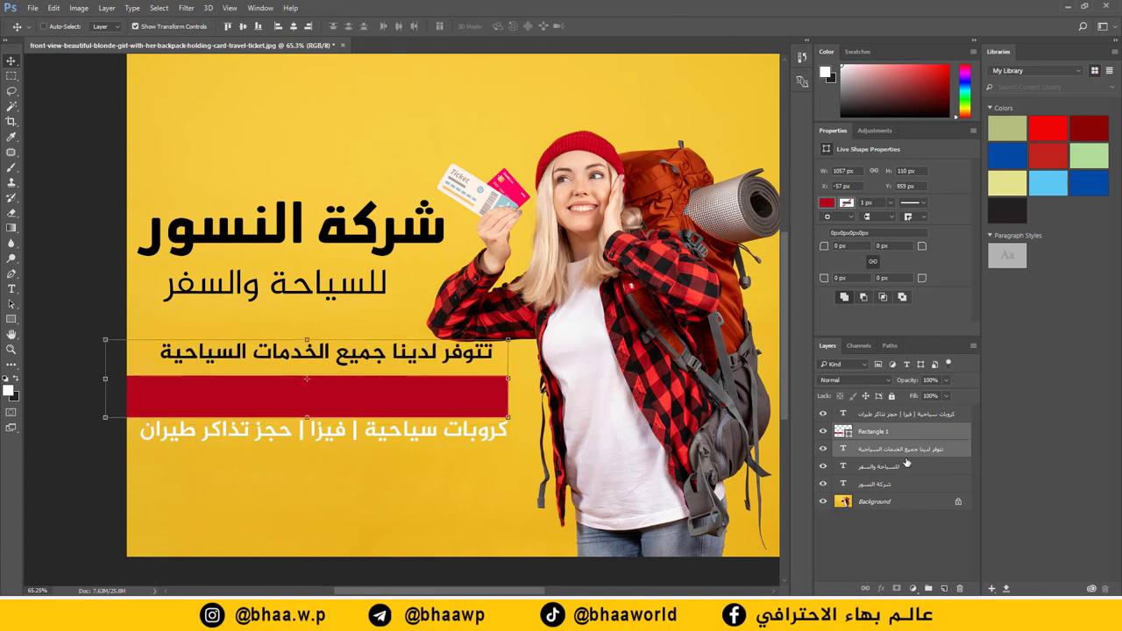
left_click(903, 415)
left_click_drag(404, 431, 415, 400)
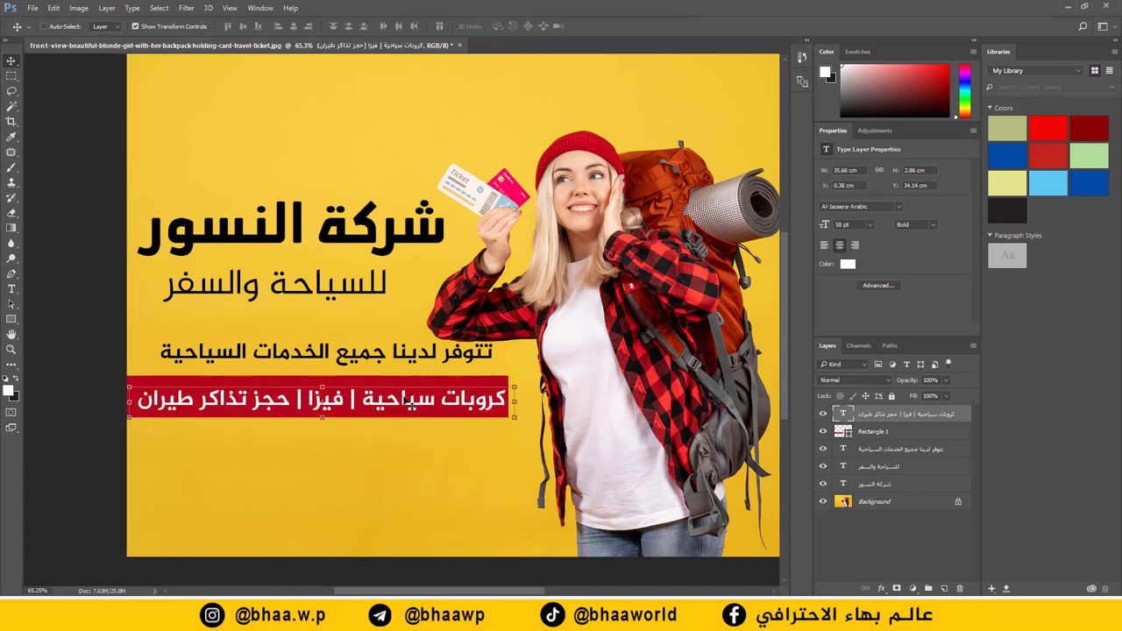
Step: Align the services line flush-left and shift the شركة النسور headline slightly right
left_click(386, 355, "ctrl")
left_click_drag(387, 356, 383, 355)
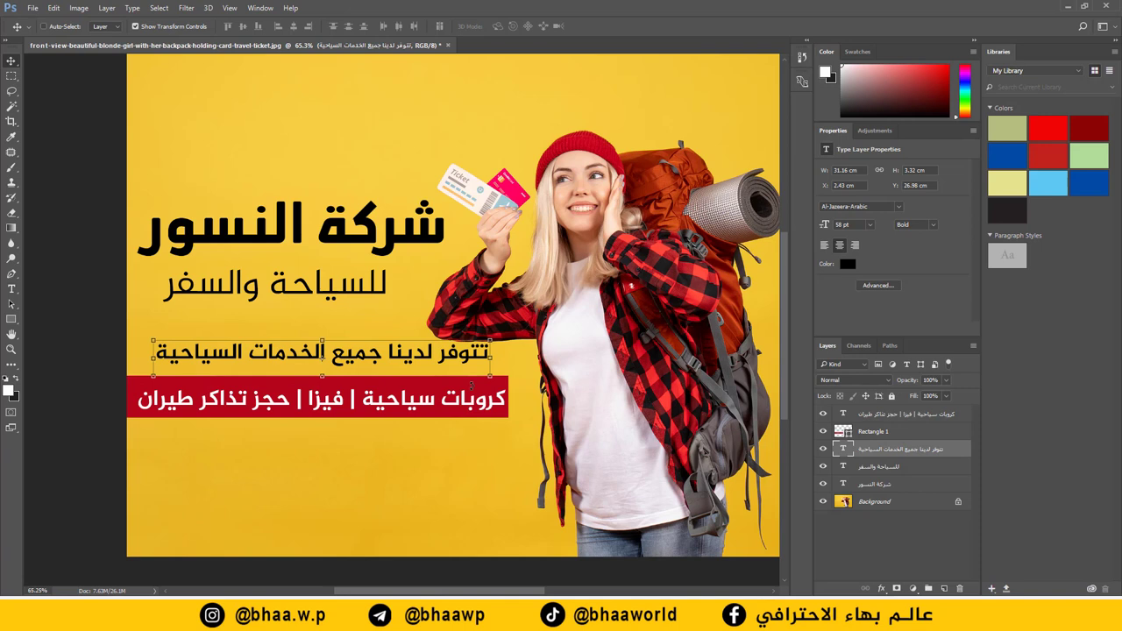
key("Down")
left_click_drag(472, 386, 458, 385)
left_click_drag(301, 272, 310, 272)
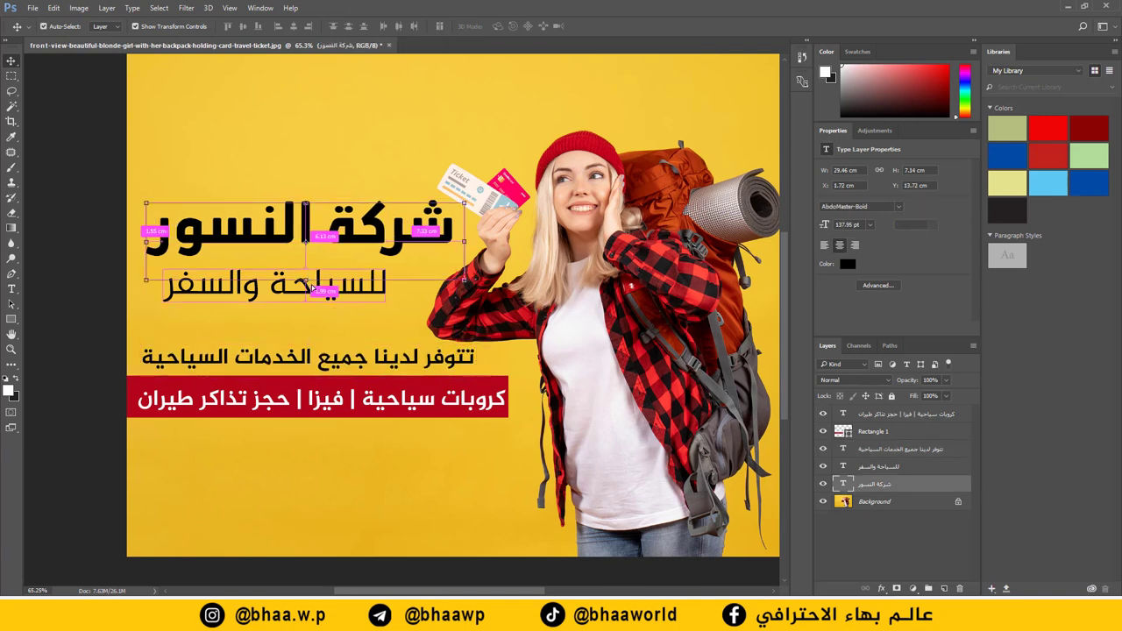
key("ctrl+t")
left_click(515, 26)
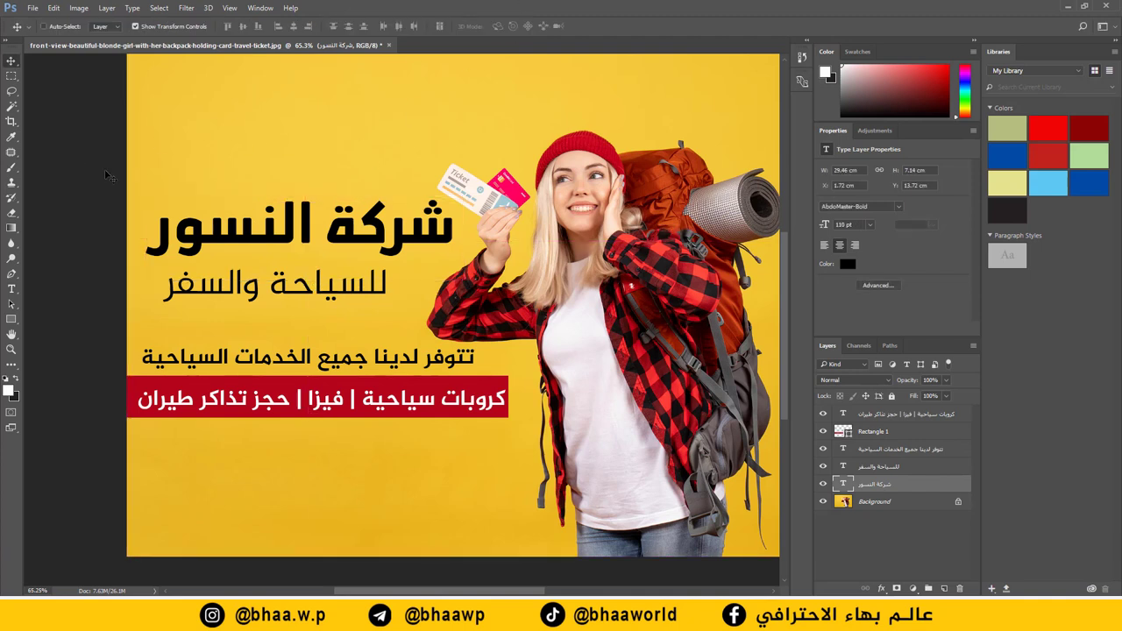
key("ctrl+0")
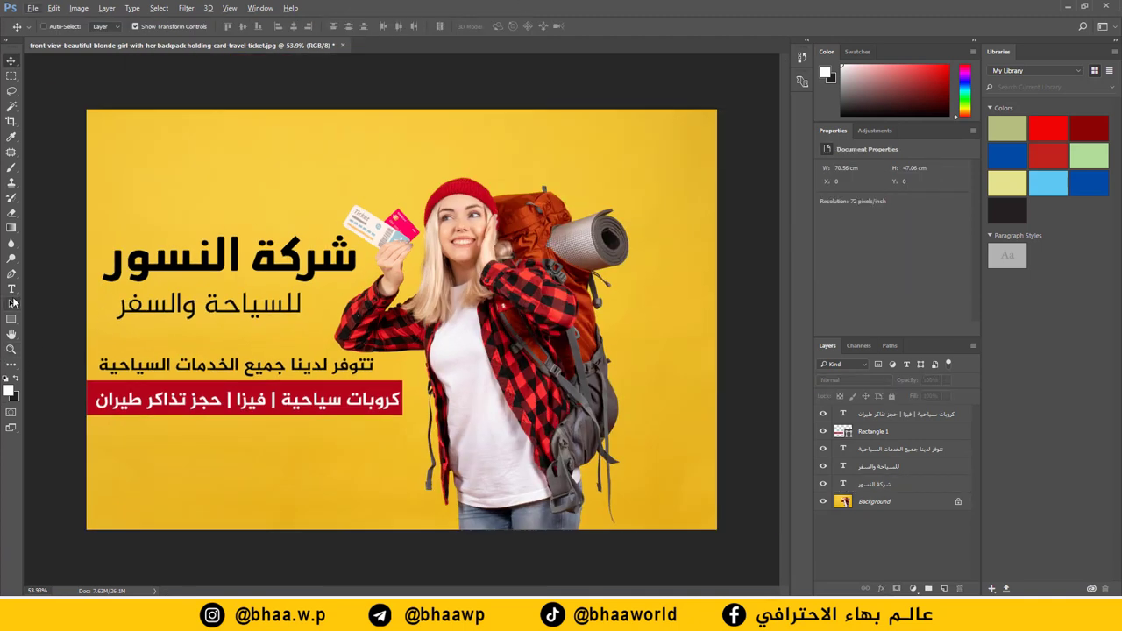
Step: Add the location line العراق | بغداد - الكرادة in a new bottom-left text box
left_click(12, 289)
left_click_drag(400, 455, 116, 502)
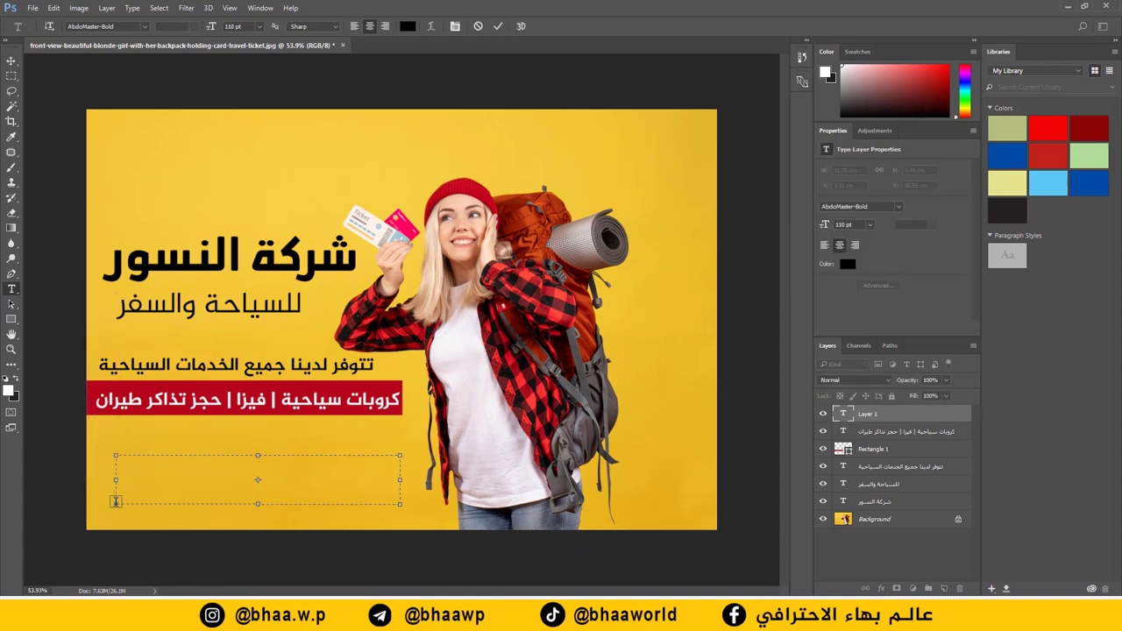
type("العراق")
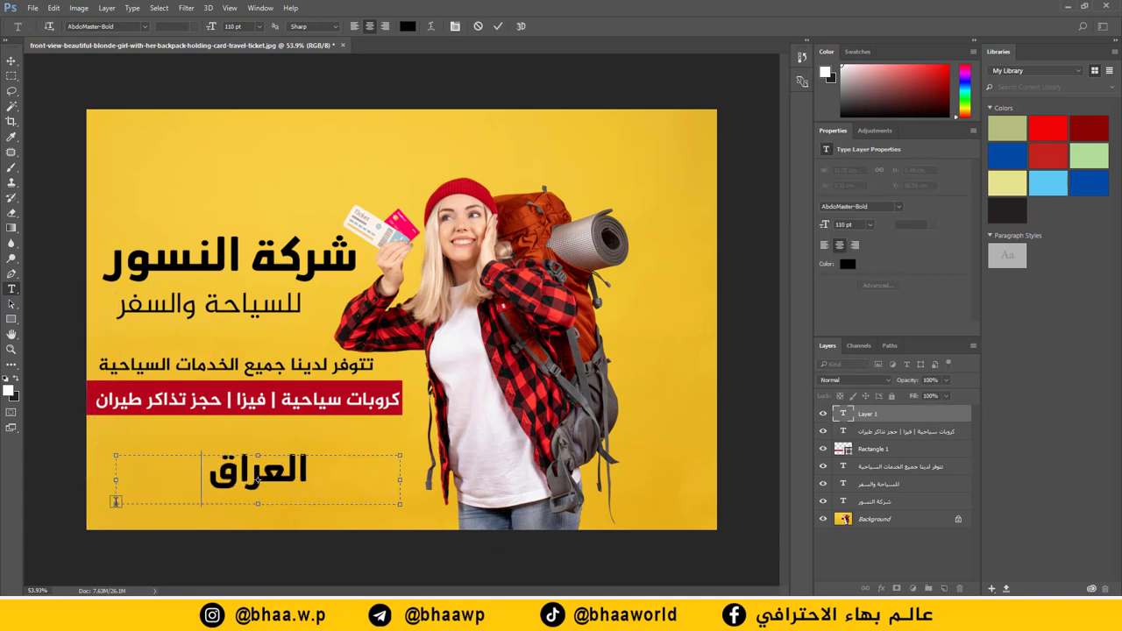
type(" | بغداد")
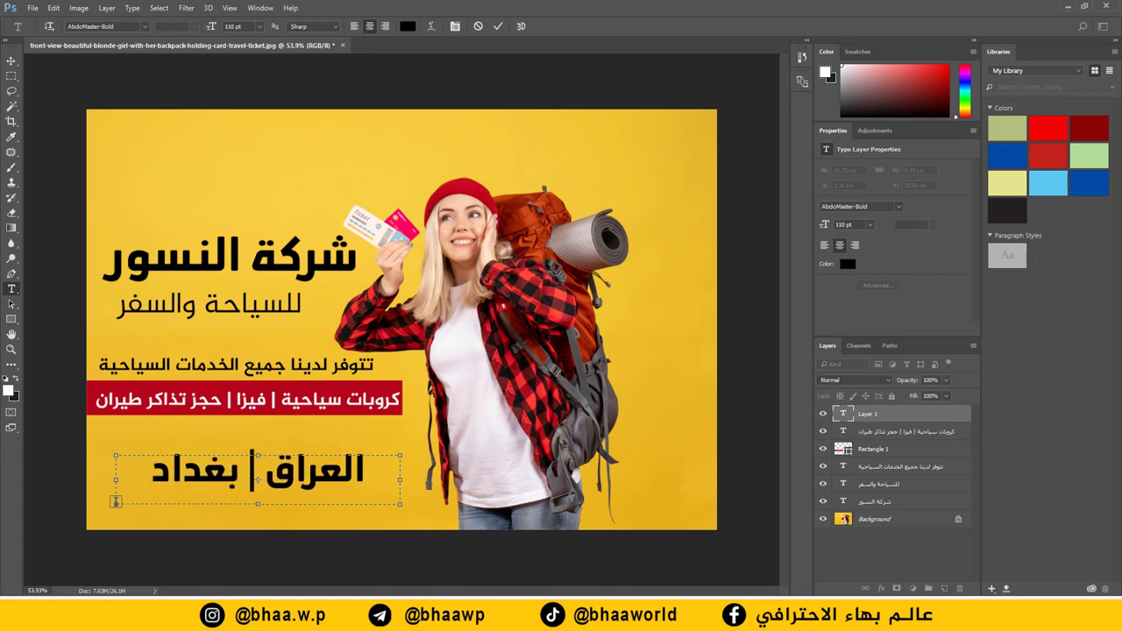
key("ctrl+a")
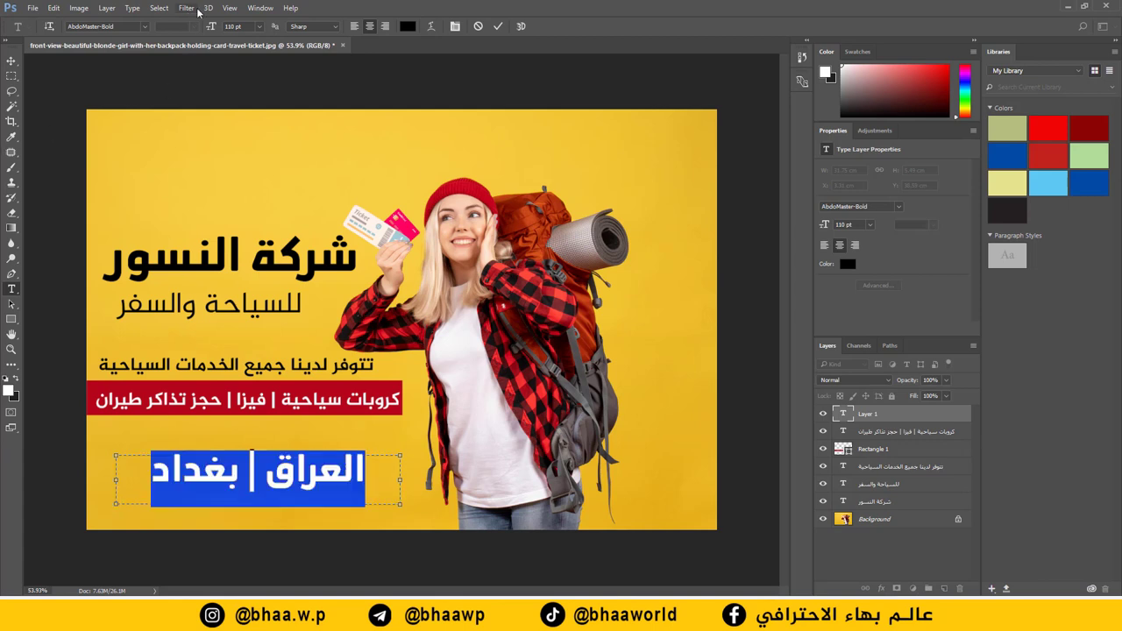
left_click_drag(211, 27, 181, 32)
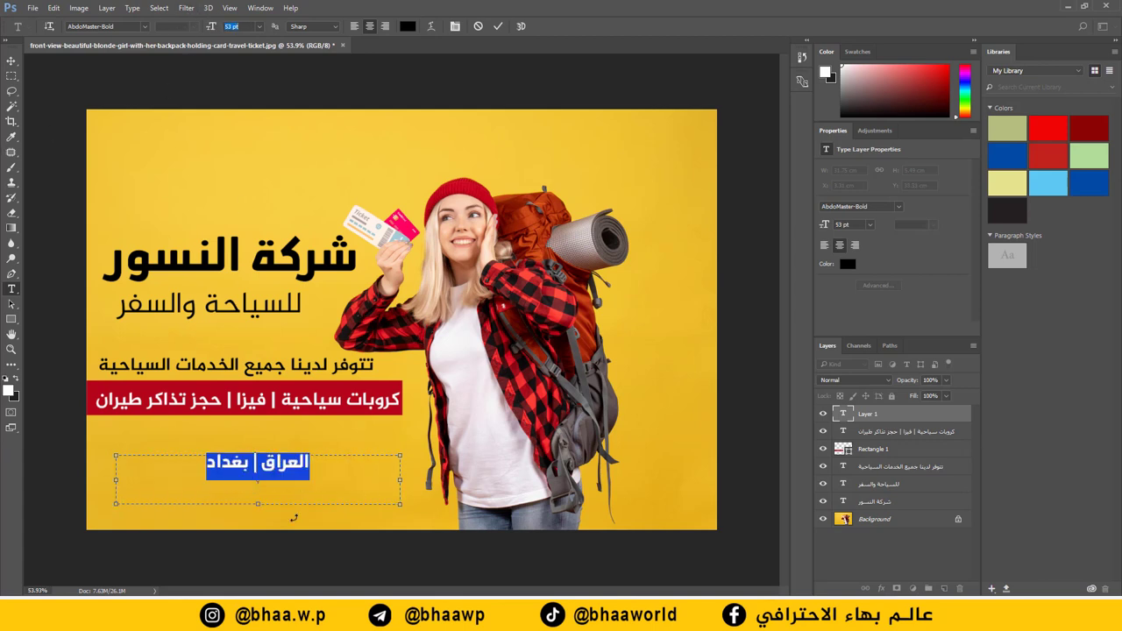
left_click(193, 471)
type("-")
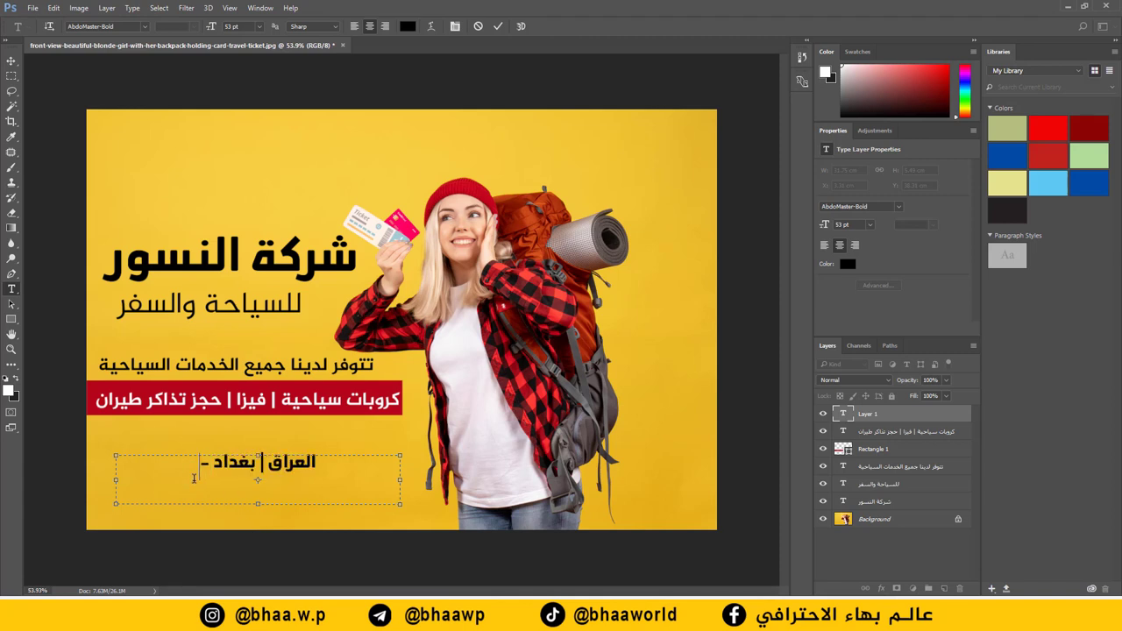
type(" الكرادة")
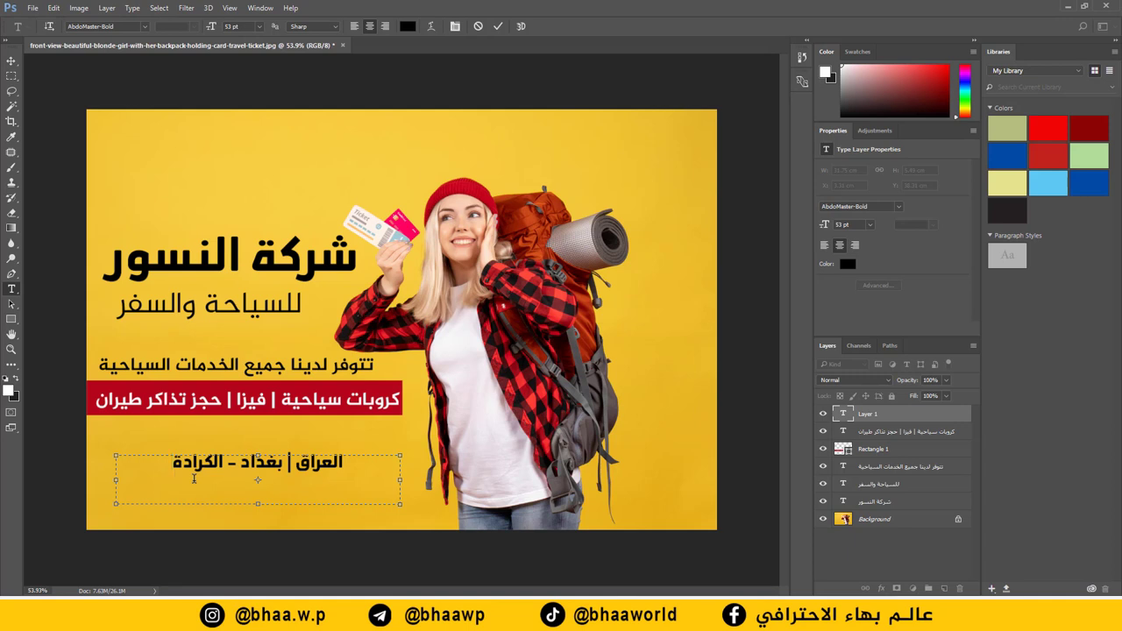
Step: Set the location line to 48 pt Al-Jazeera-Arabic Bold and move it further right
key("ctrl+a")
type("48")
key("Return")
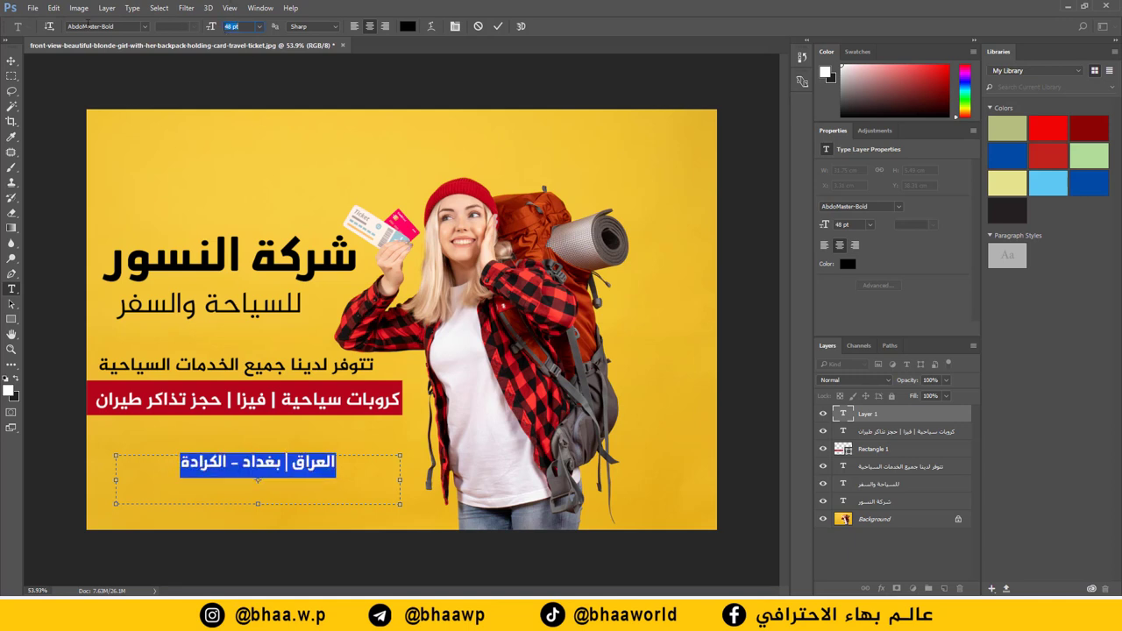
left_click(145, 27)
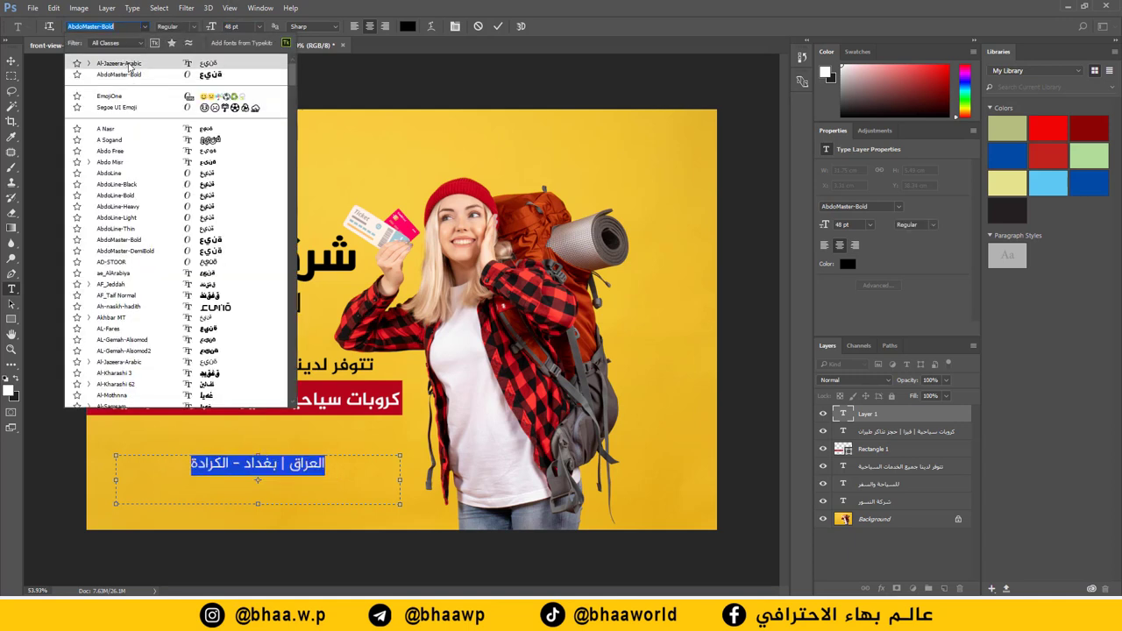
left_click(96, 60)
left_click(195, 27)
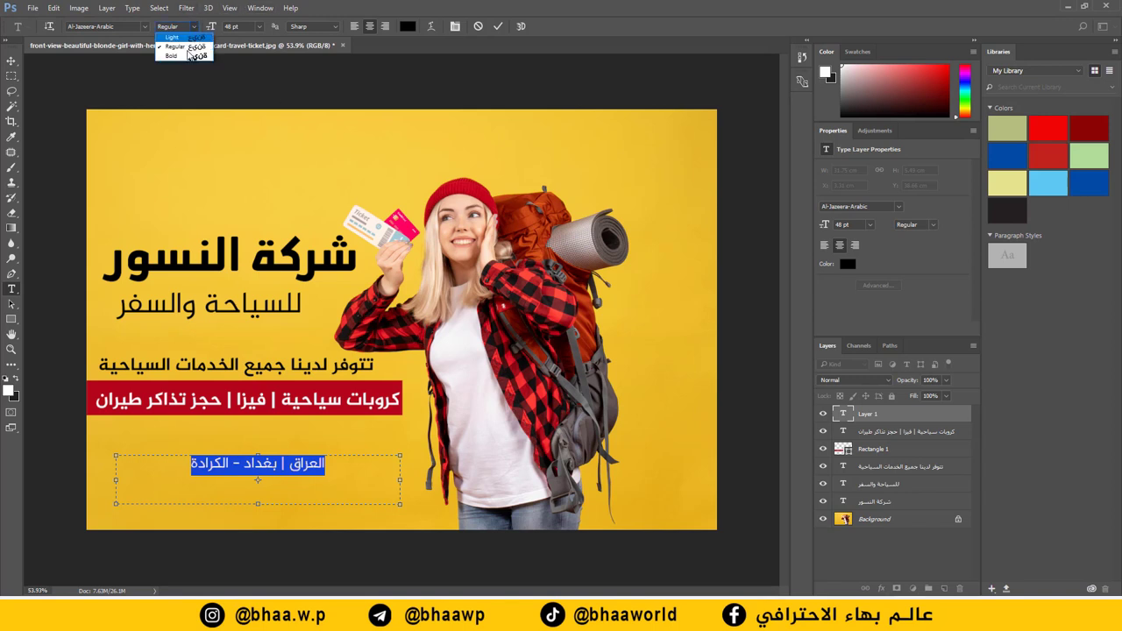
left_click(192, 56)
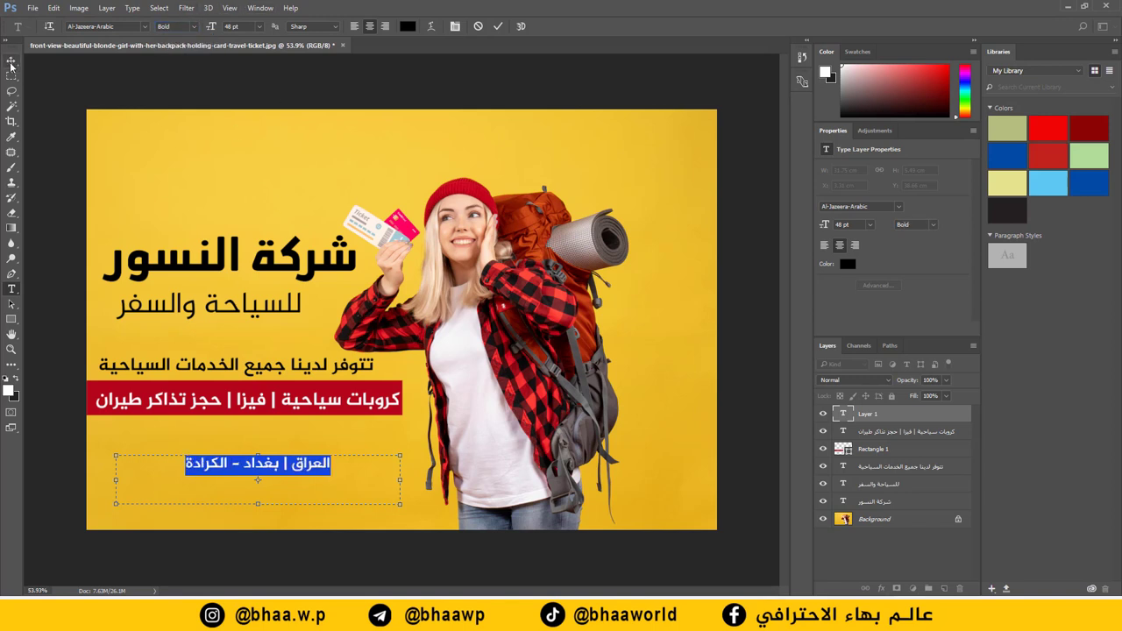
key("ctrl+Return")
key("v")
left_click_drag(290, 467, 341, 454)
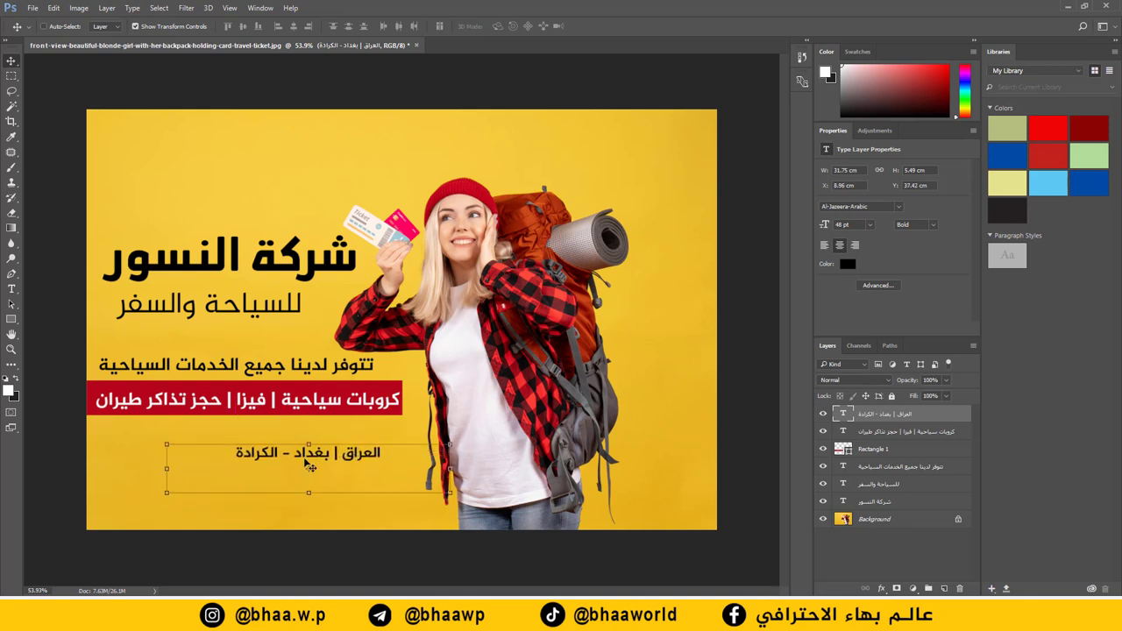
Step: Right-align the address and add two phone numbers plus a 'فيسبوك | شركة النس' line beneath it
left_click(11, 288)
left_click(360, 457)
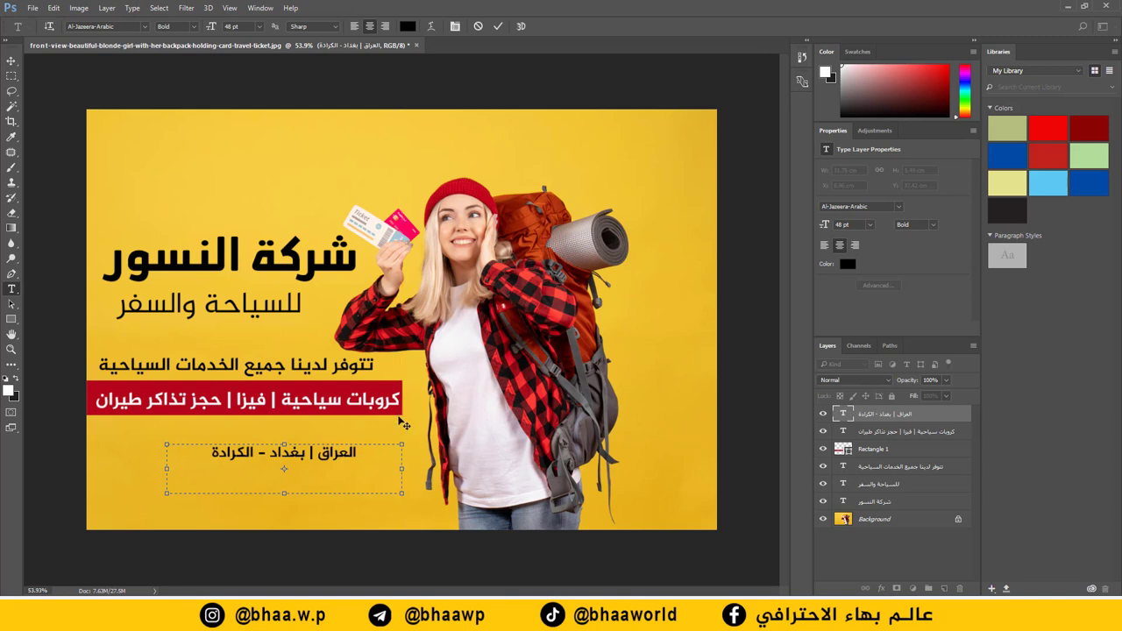
key("ctrl+a")
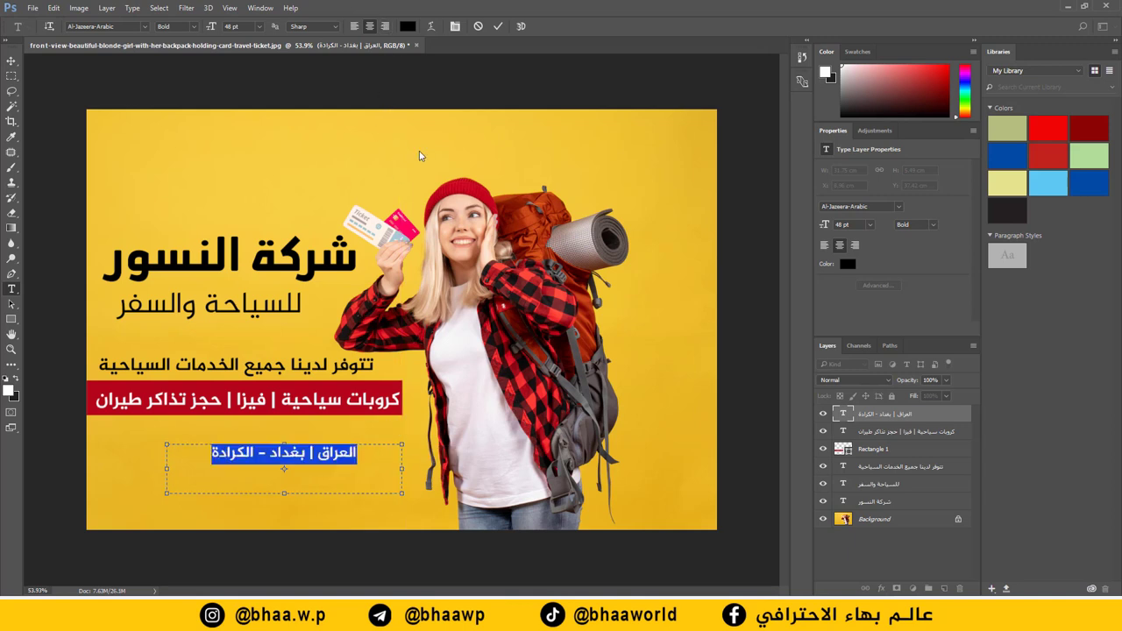
left_click(385, 29)
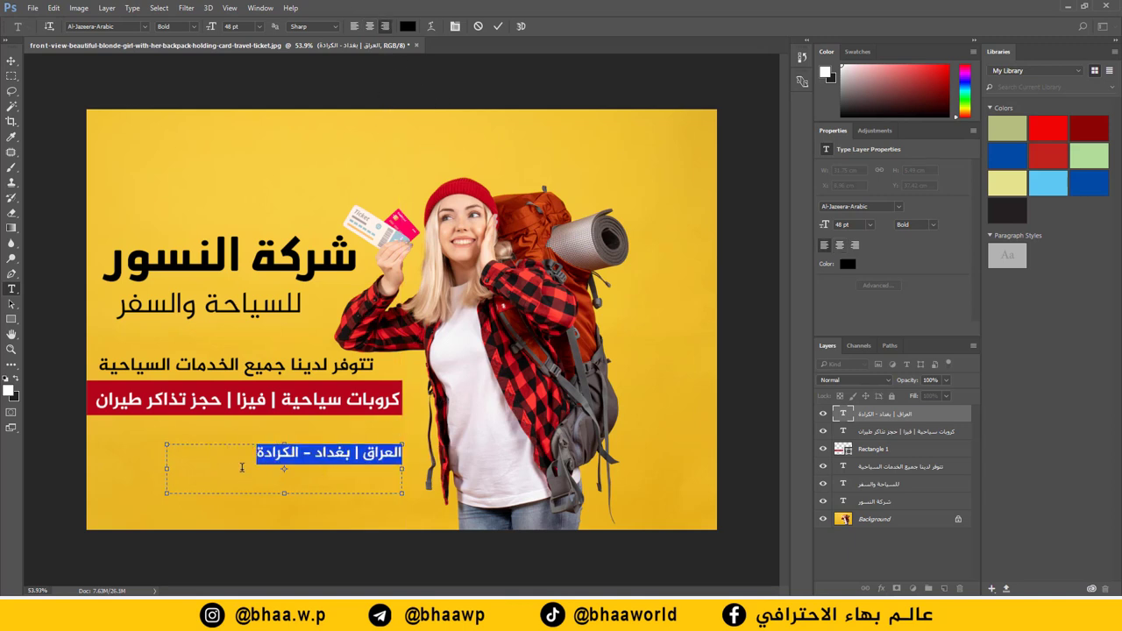
left_click(241, 462)
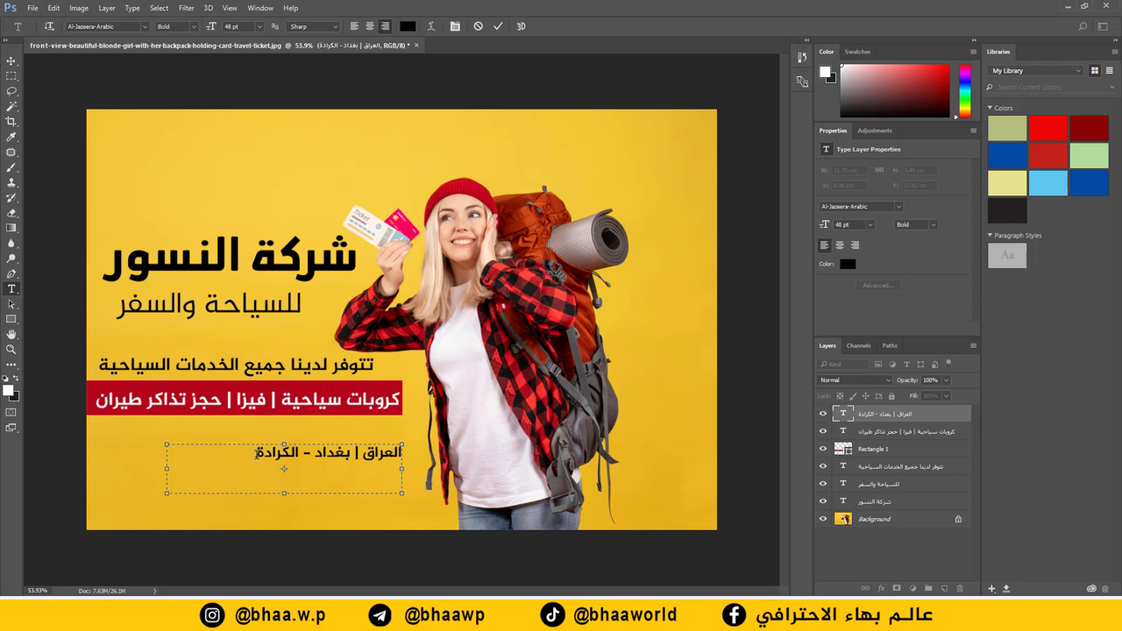
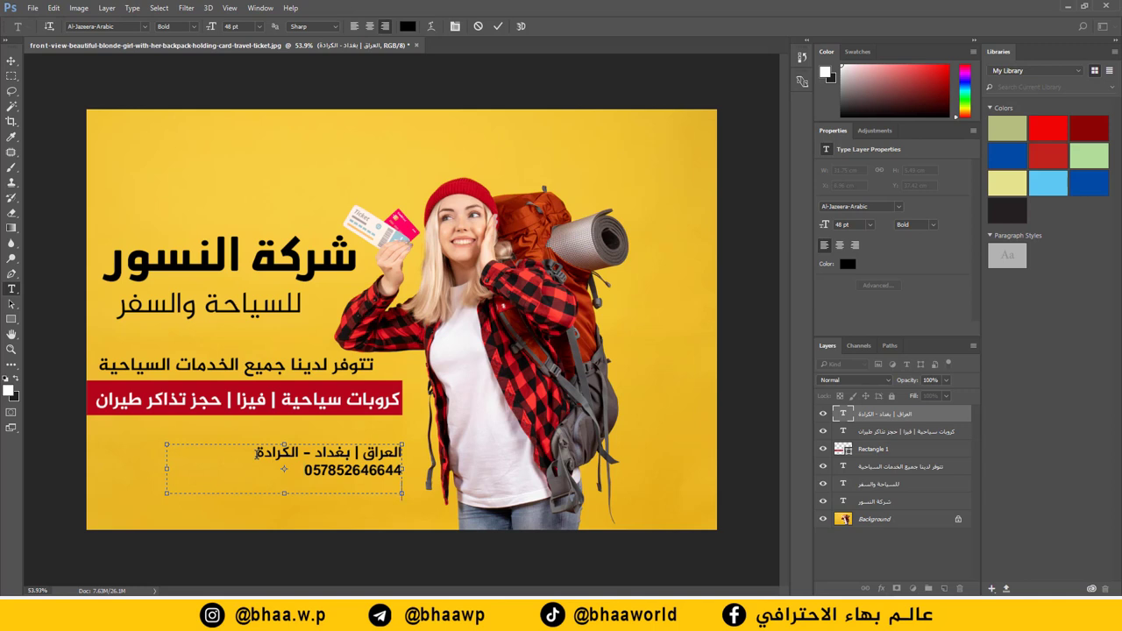
left_click_drag(283, 494, 283, 529)
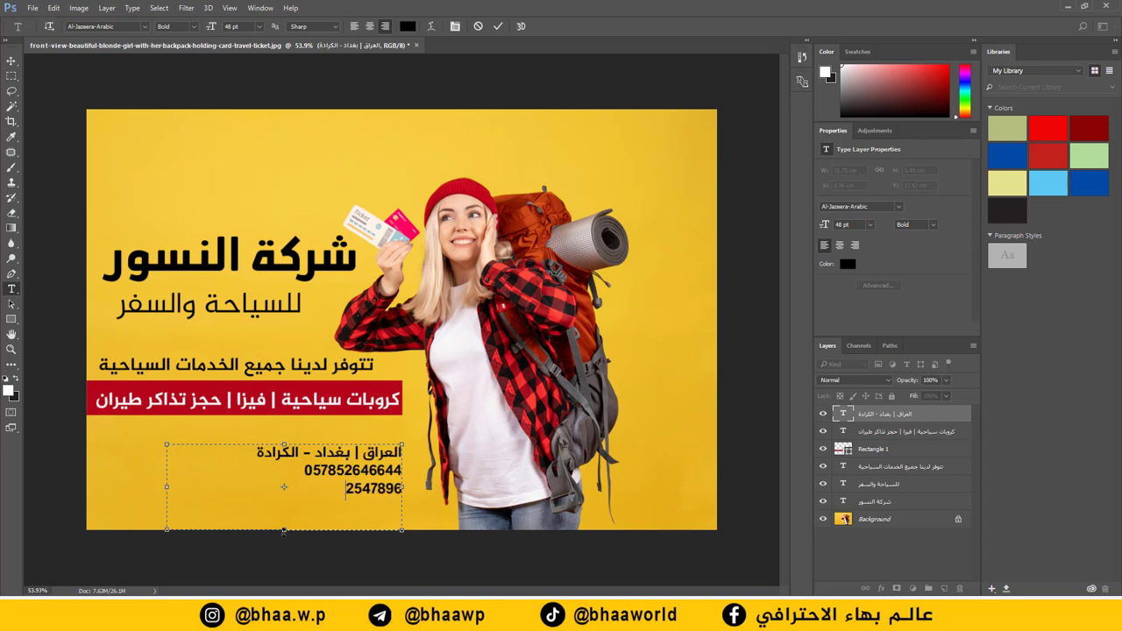
key("Return")
type("فيسبوك | شركة")
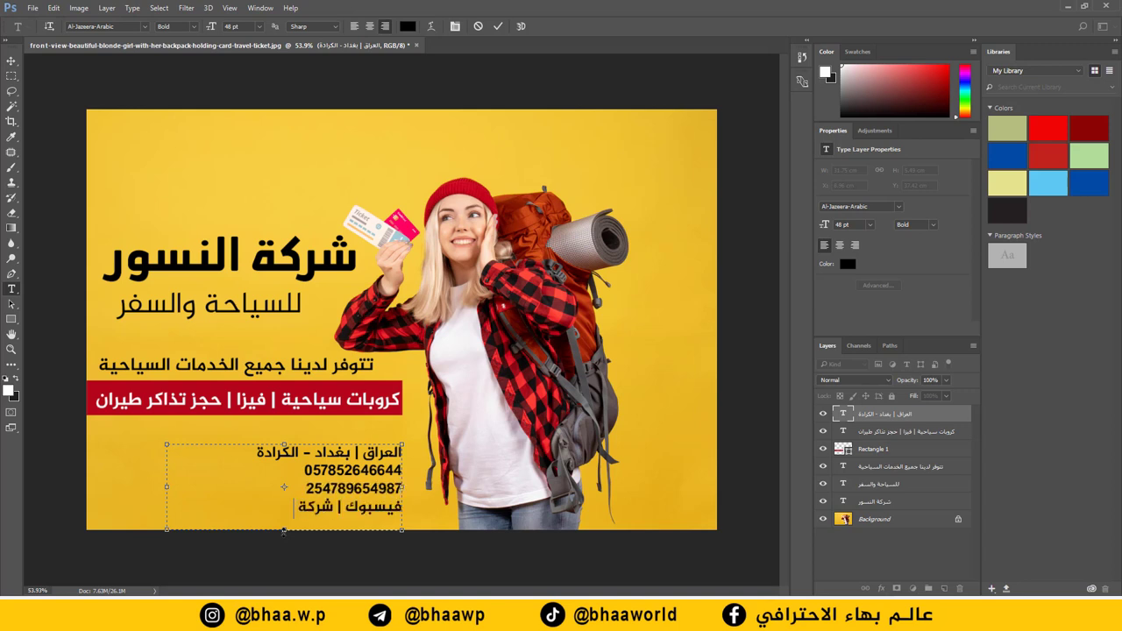
type(" النسور")
Step: Widen the whole contact block's leading to 66 pt and commit the text
key("ctrl+a")
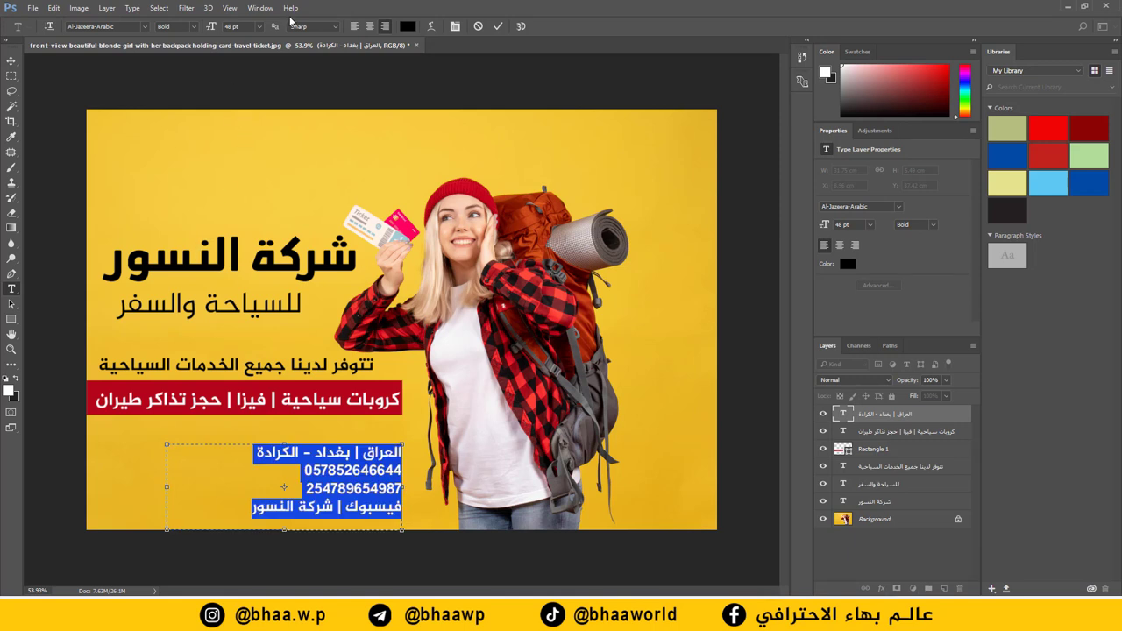
left_click(457, 27)
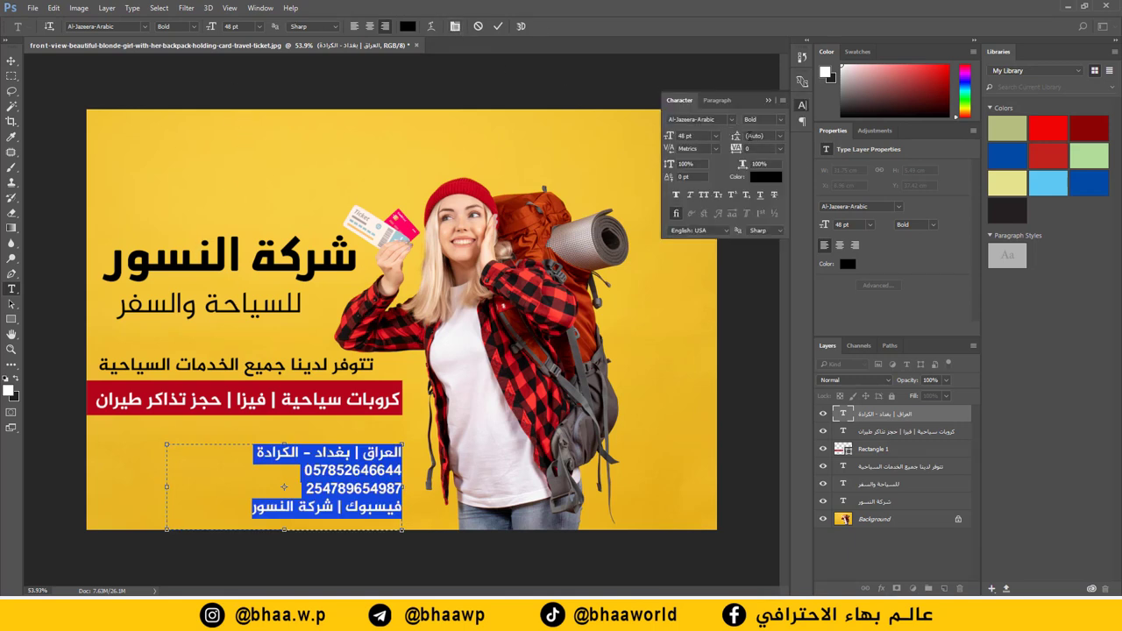
left_click(779, 137)
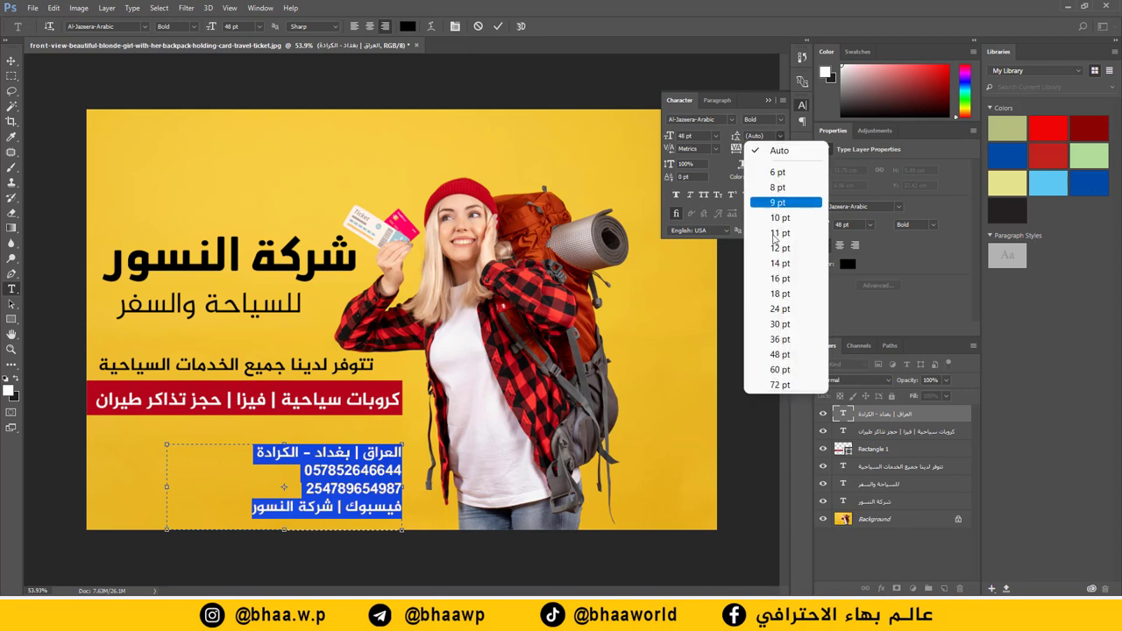
left_click(759, 303)
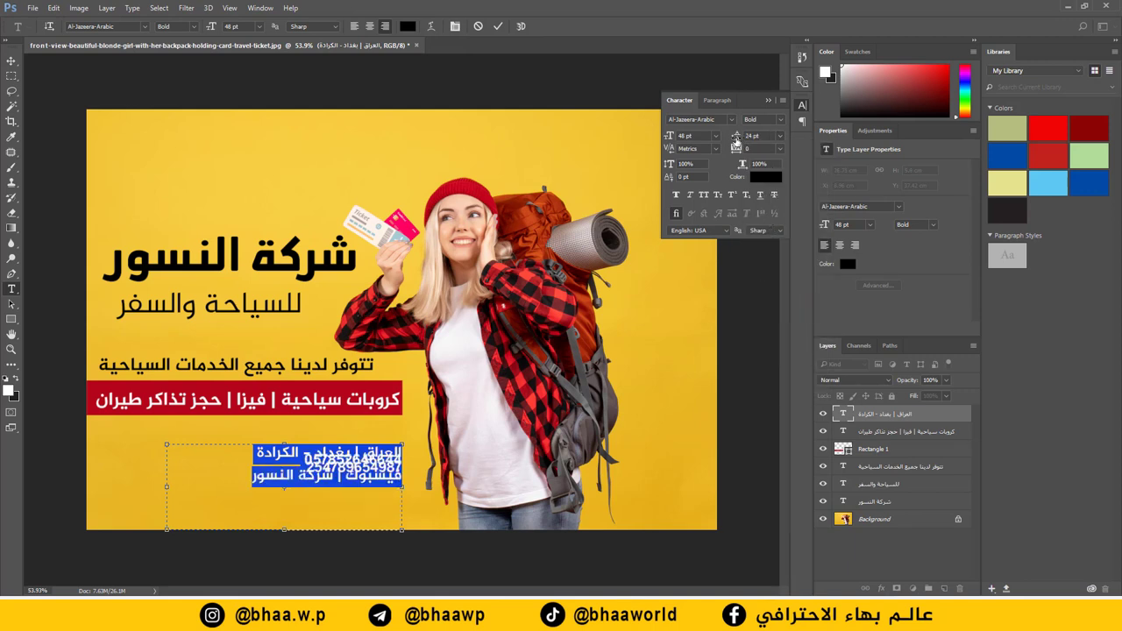
left_click_drag(736, 141, 757, 139)
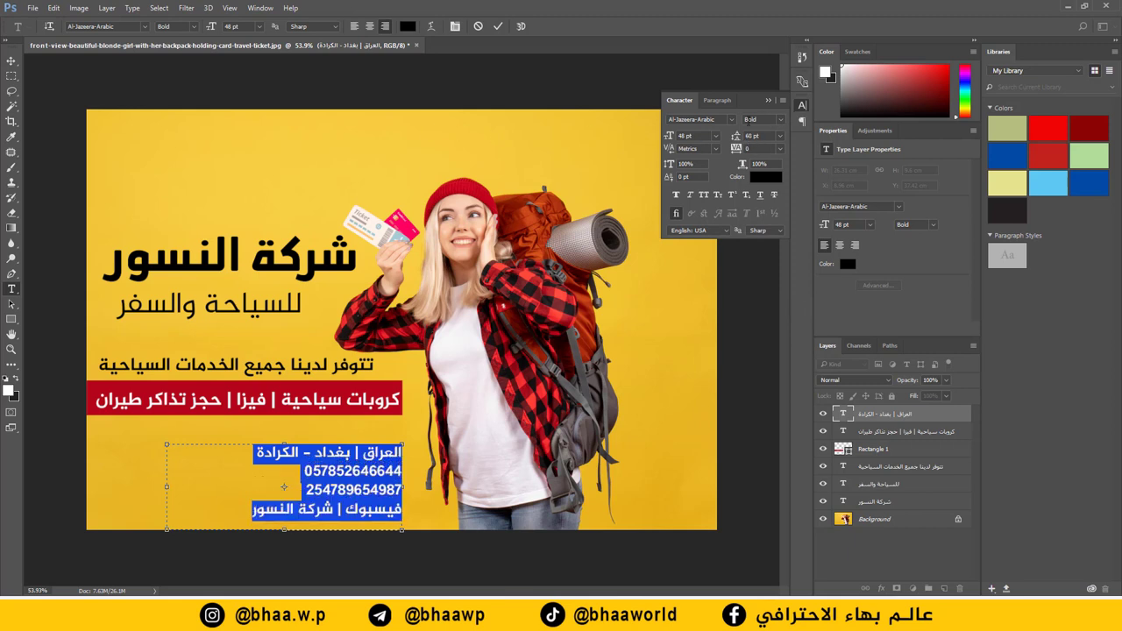
key("ctrl+Return")
Step: Deselect the headline and close the Character panel
key("v")
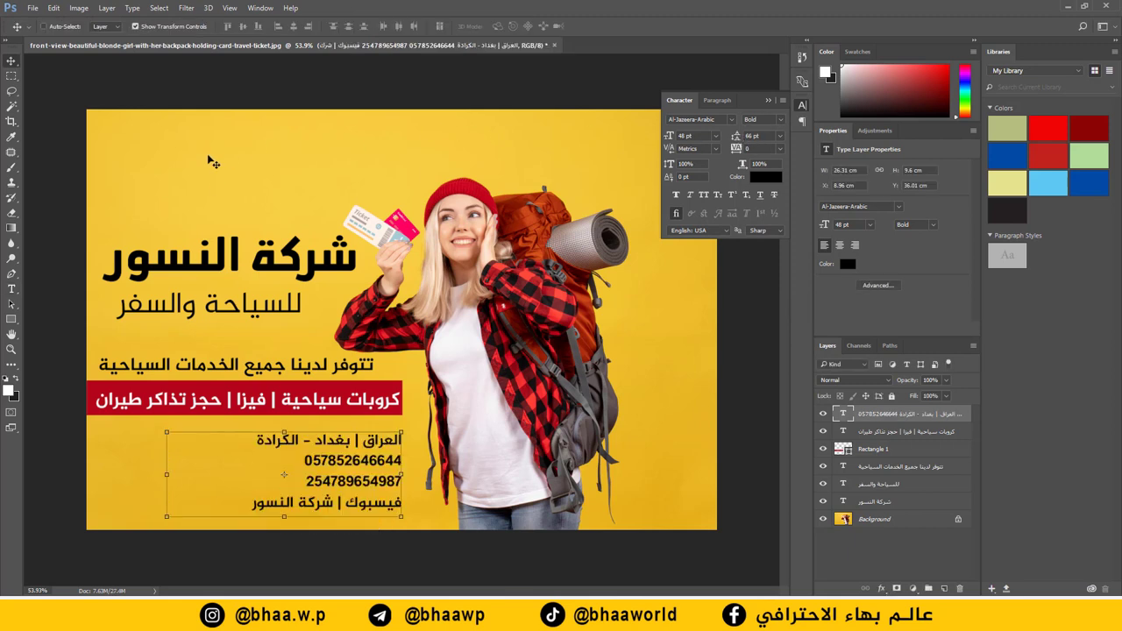
left_click(298, 268, "ctrl")
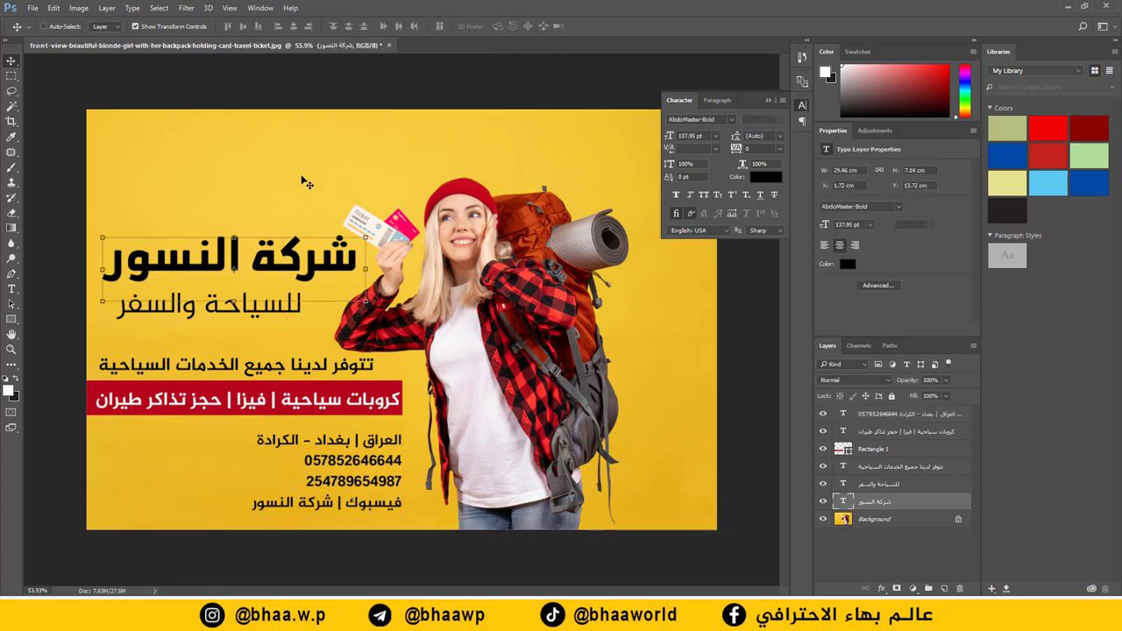
left_click(272, 148, "ctrl")
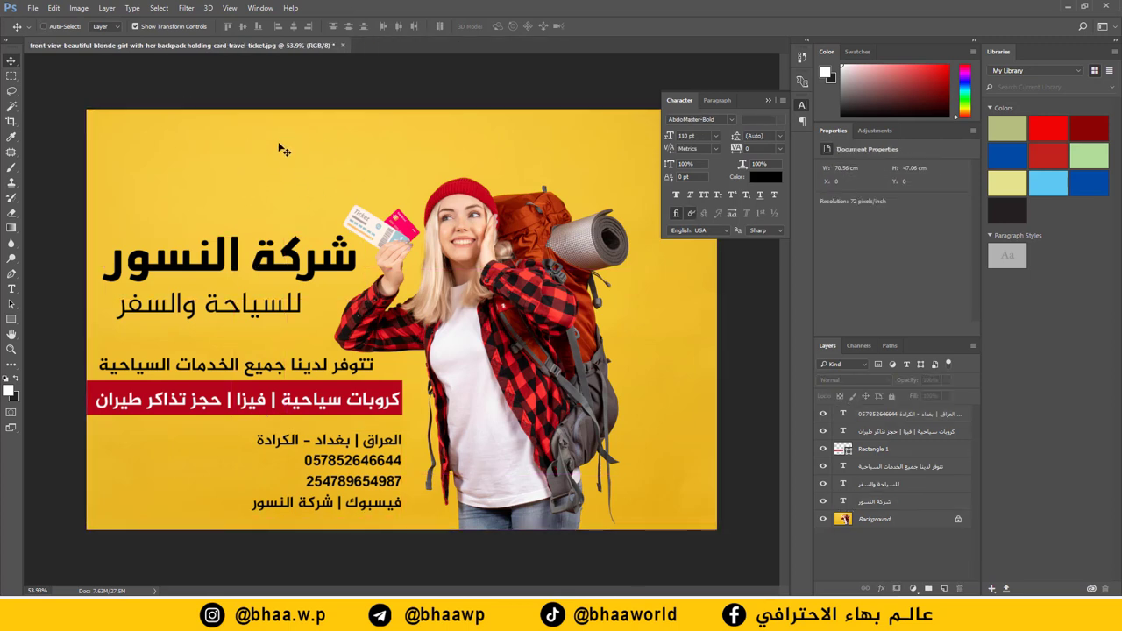
scroll(500, 251, "down", 1)
left_click(769, 101)
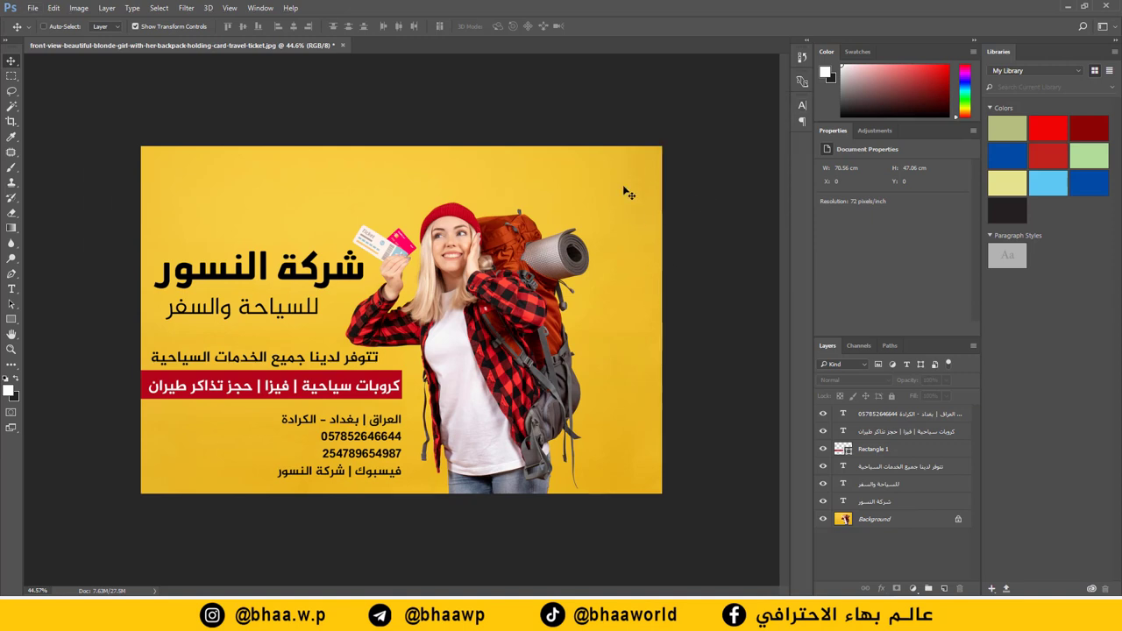
Step: Crop thin strips off the ad's right and top edges, then start a Freepik 'shopping' search
left_click(11, 121)
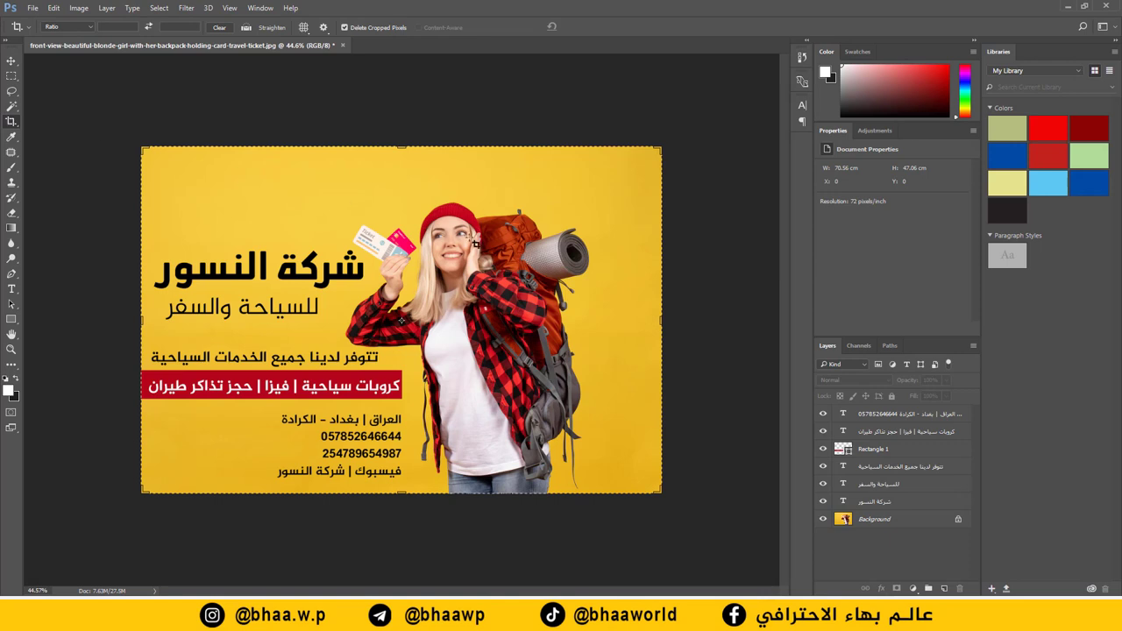
left_click_drag(656, 319, 641, 317)
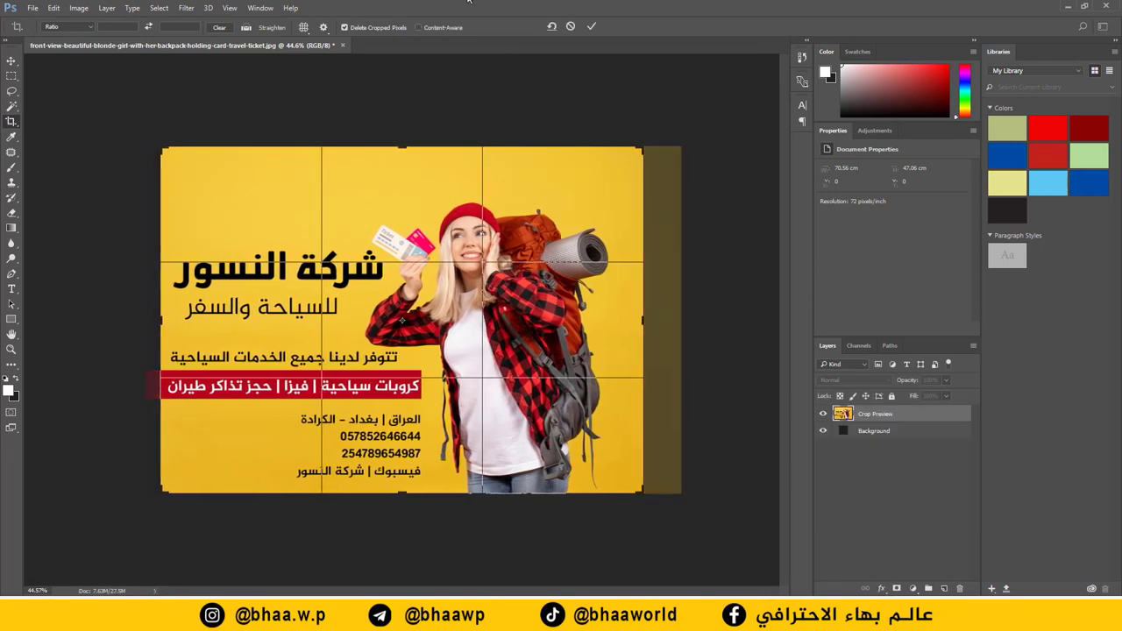
left_click_drag(409, 152, 410, 160)
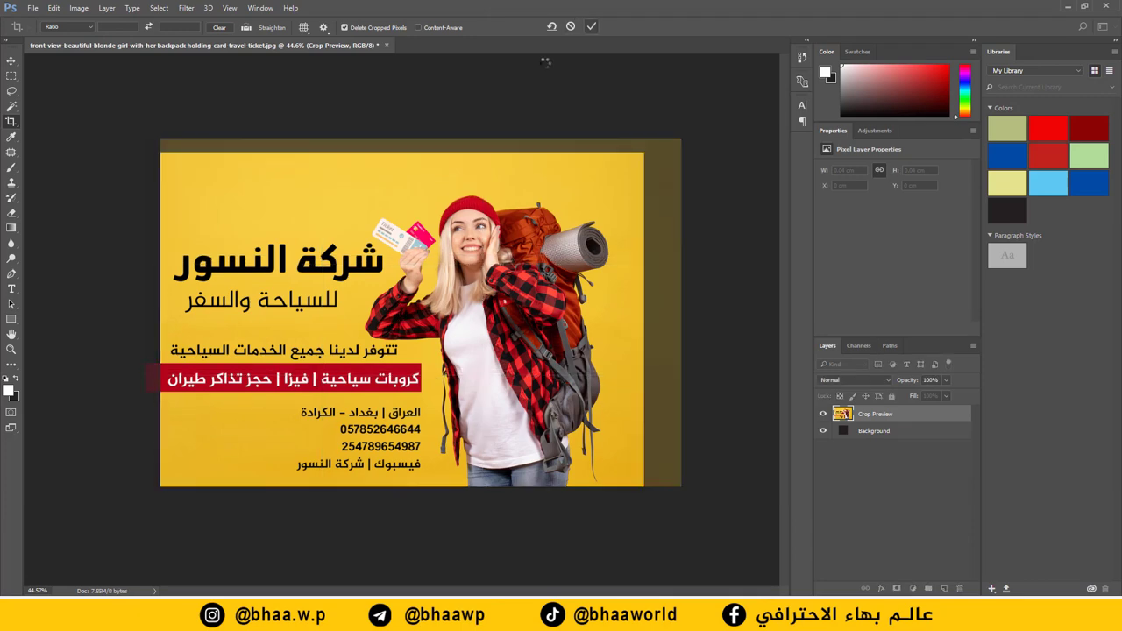
left_click(592, 26)
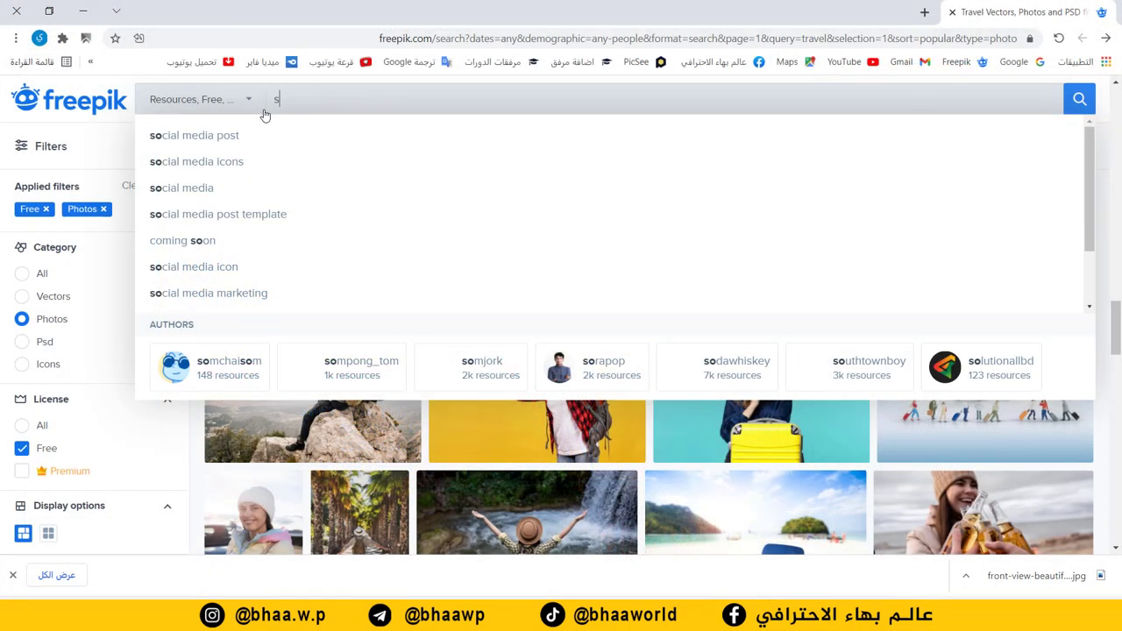
type("hopping")
Step: Run the Freepik 'shopping' photo search and browse through the first two result pages
left_click(201, 140)
scroll(443, 254, "down", 3)
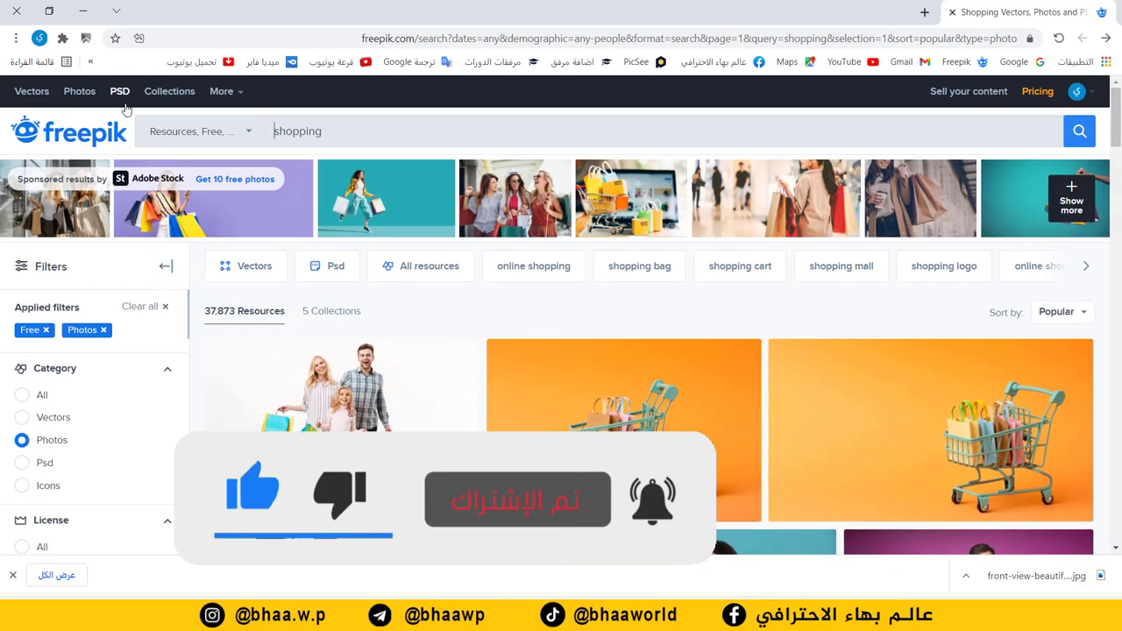
scroll(716, 362, "down", 5)
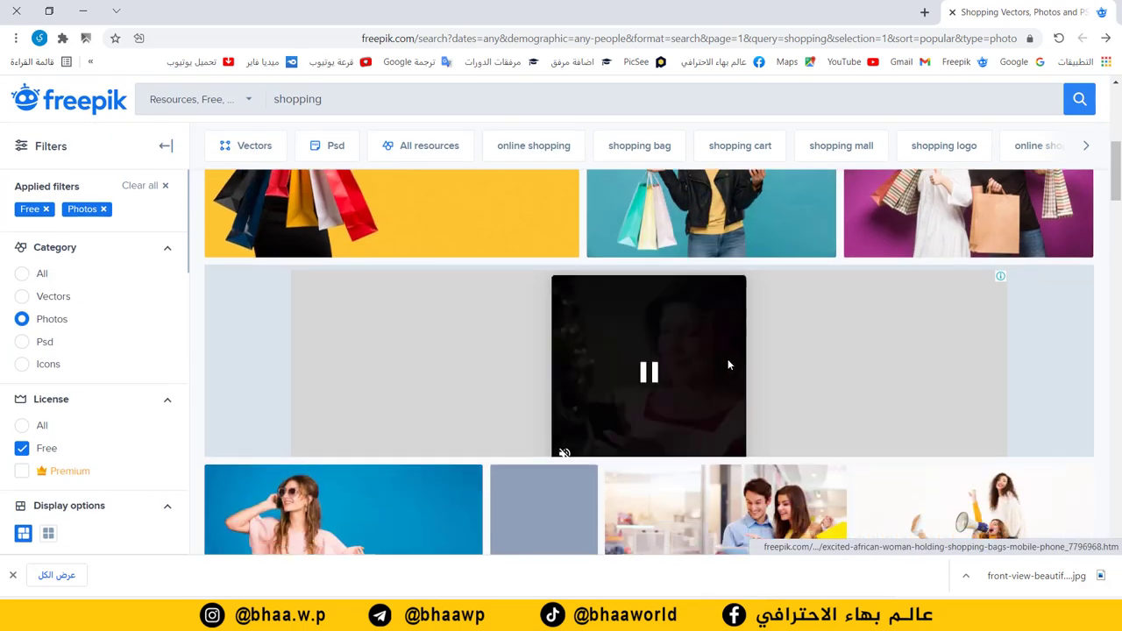
scroll(715, 362, "down", 5)
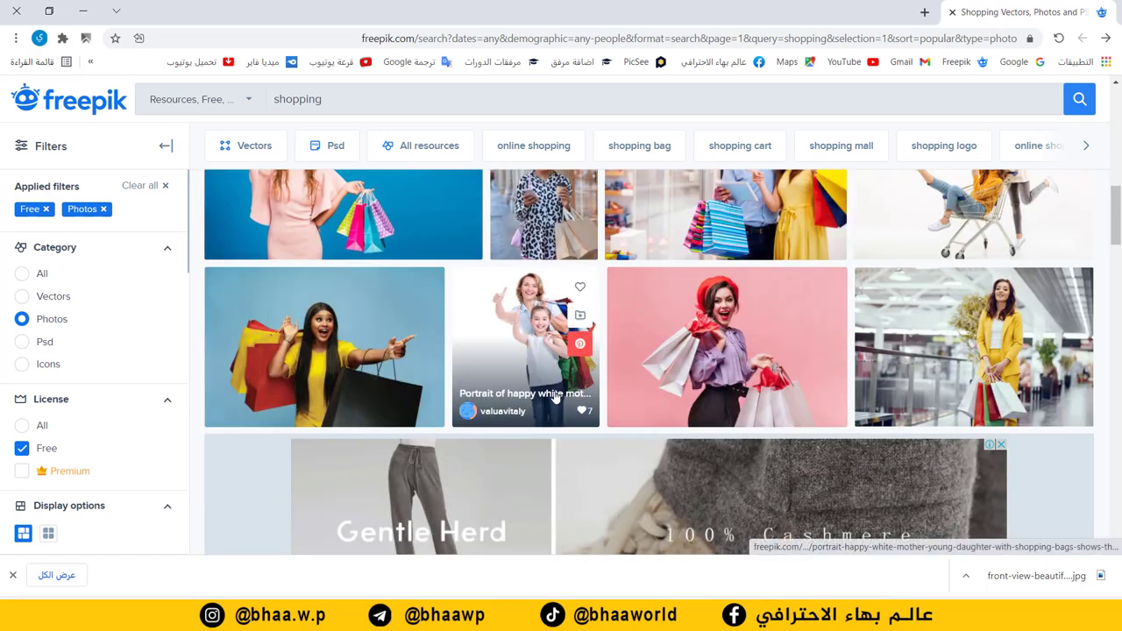
scroll(555, 396, "down", 2)
scroll(593, 363, "down", 3)
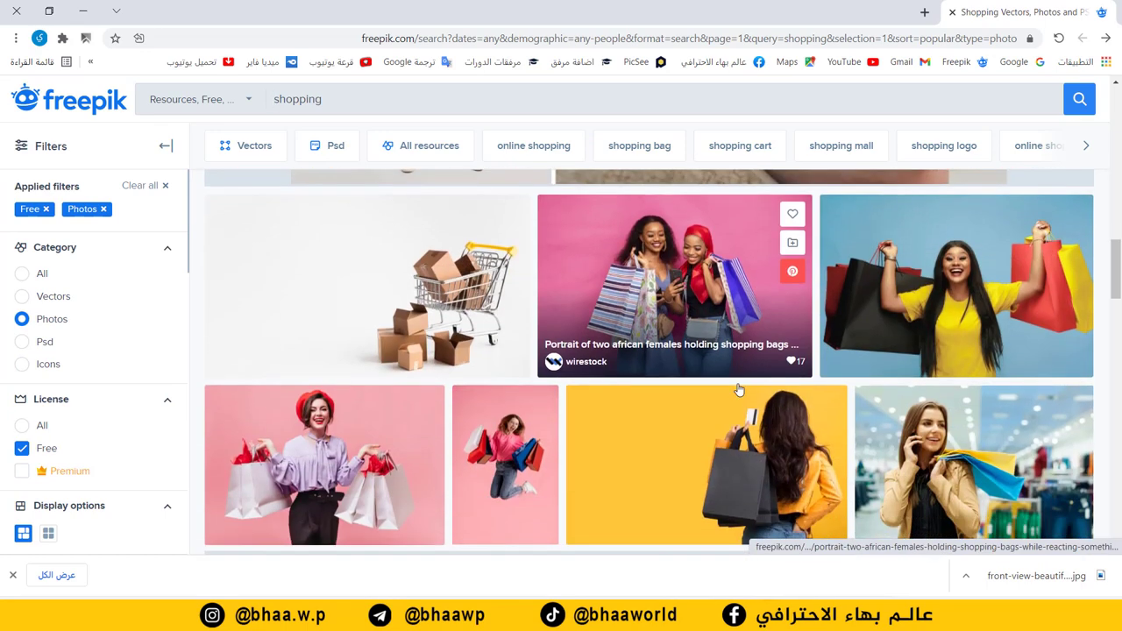
scroll(739, 391, "down", 2)
scroll(612, 421, "down", 1)
scroll(952, 363, "down", 3)
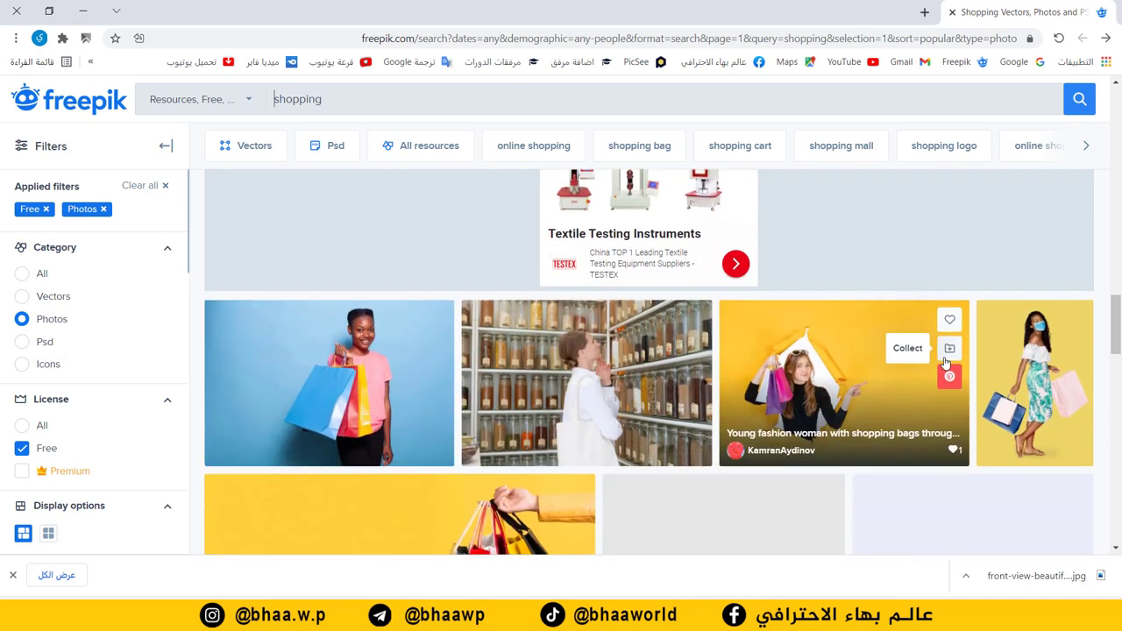
scroll(945, 361, "down", 5)
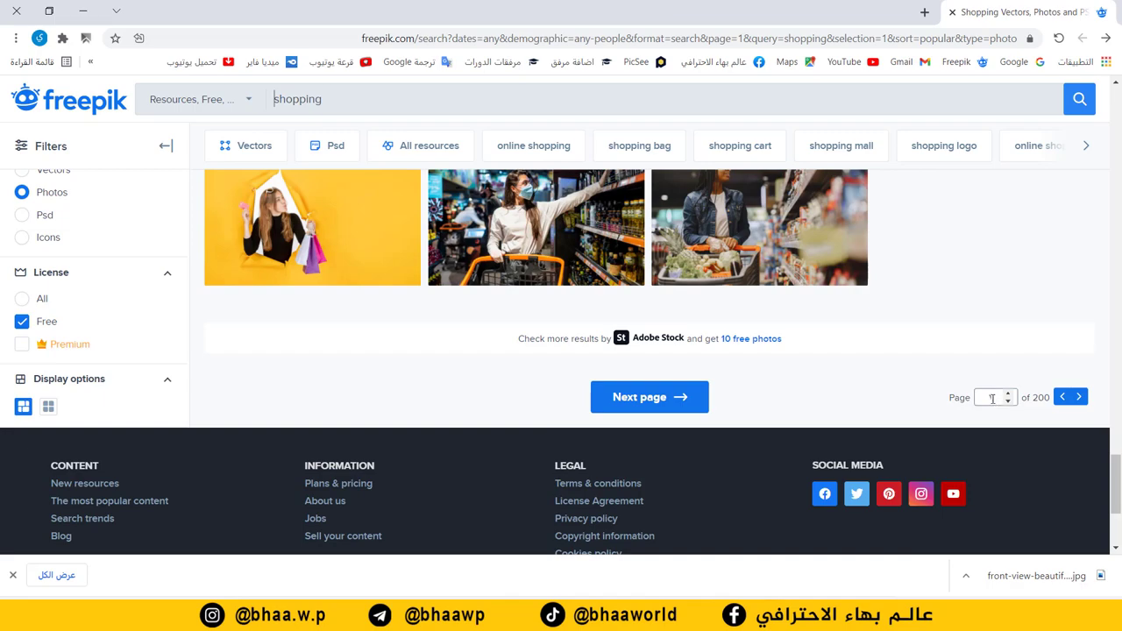
scroll(703, 300, "up", 10)
scroll(703, 299, "down", 10)
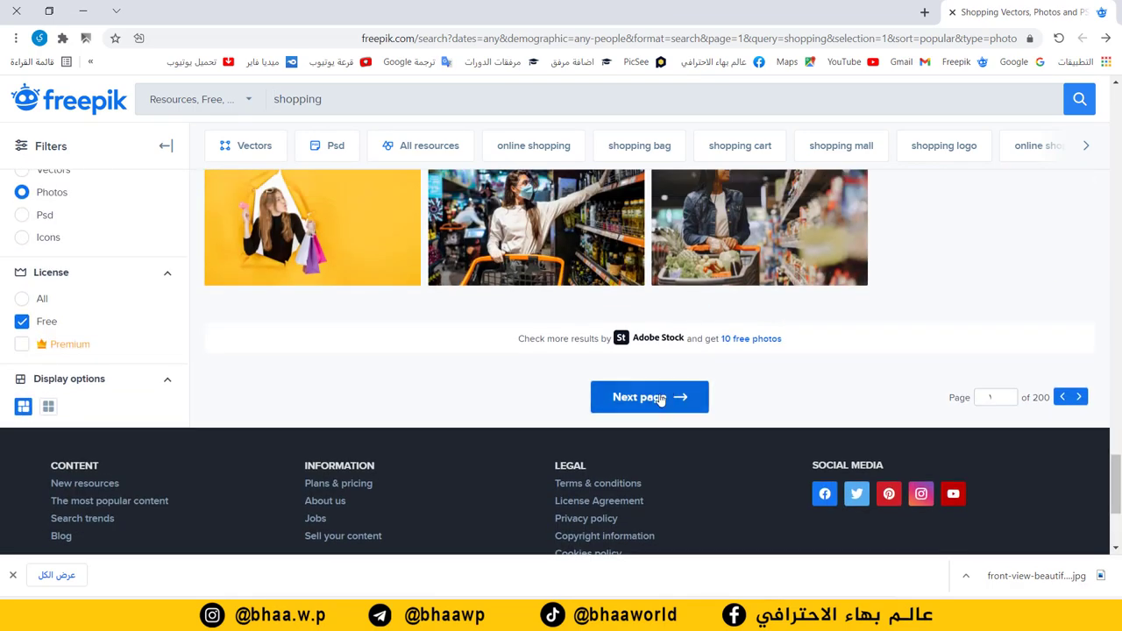
left_click(655, 396)
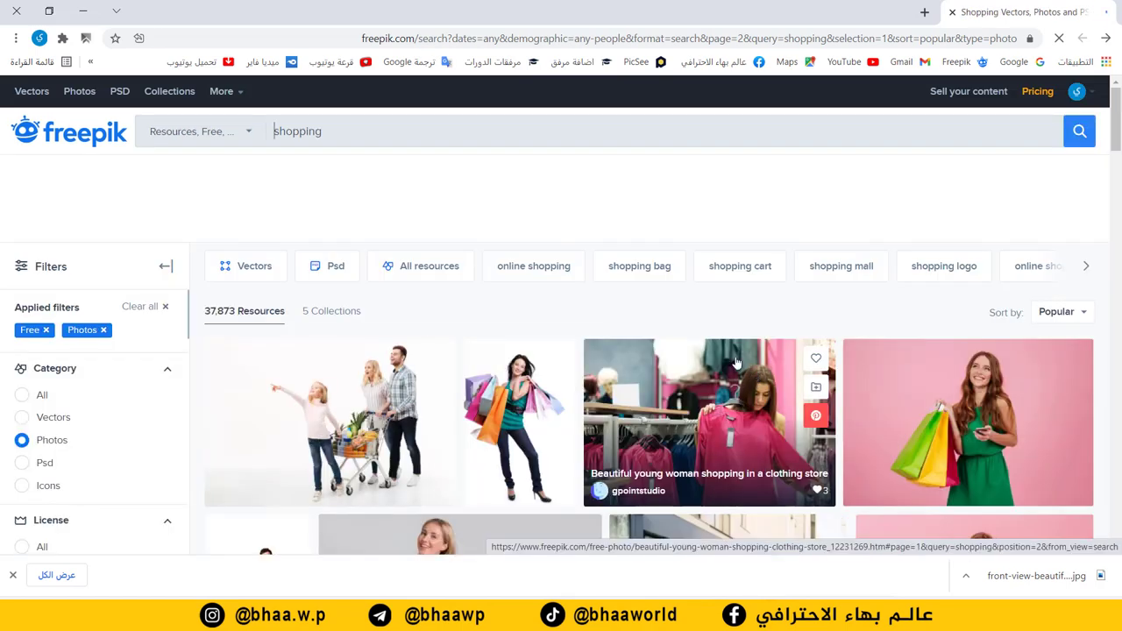
scroll(753, 331, "down", 3)
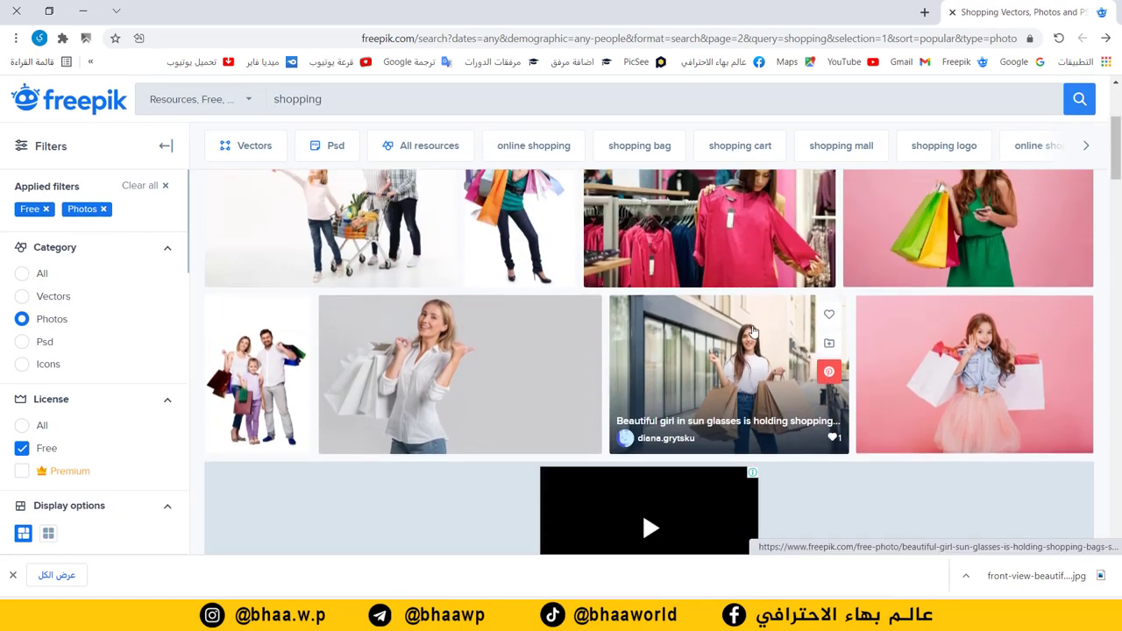
scroll(752, 331, "down", 1)
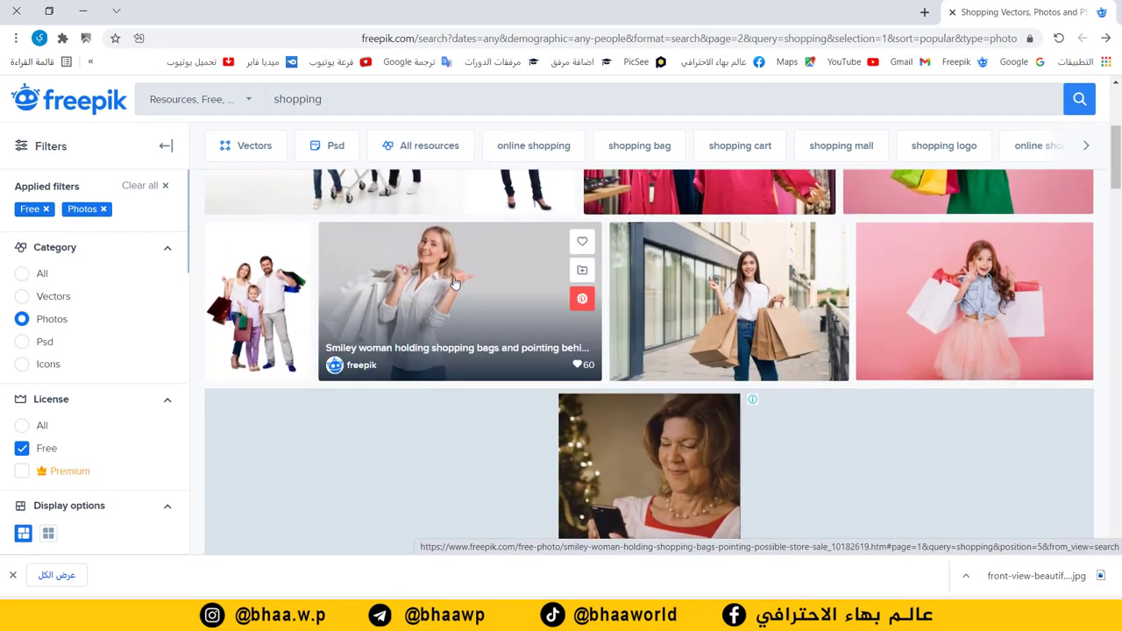
scroll(473, 250, "down", 1)
scroll(472, 235, "down", 2)
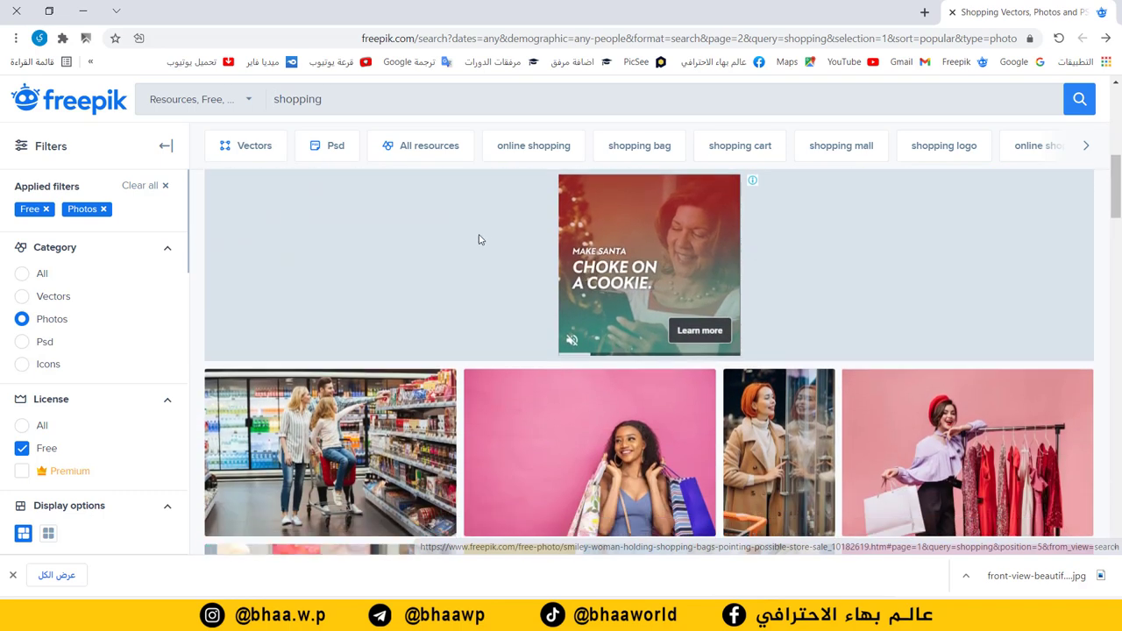
scroll(543, 253, "down", 2)
scroll(549, 256, "down", 1)
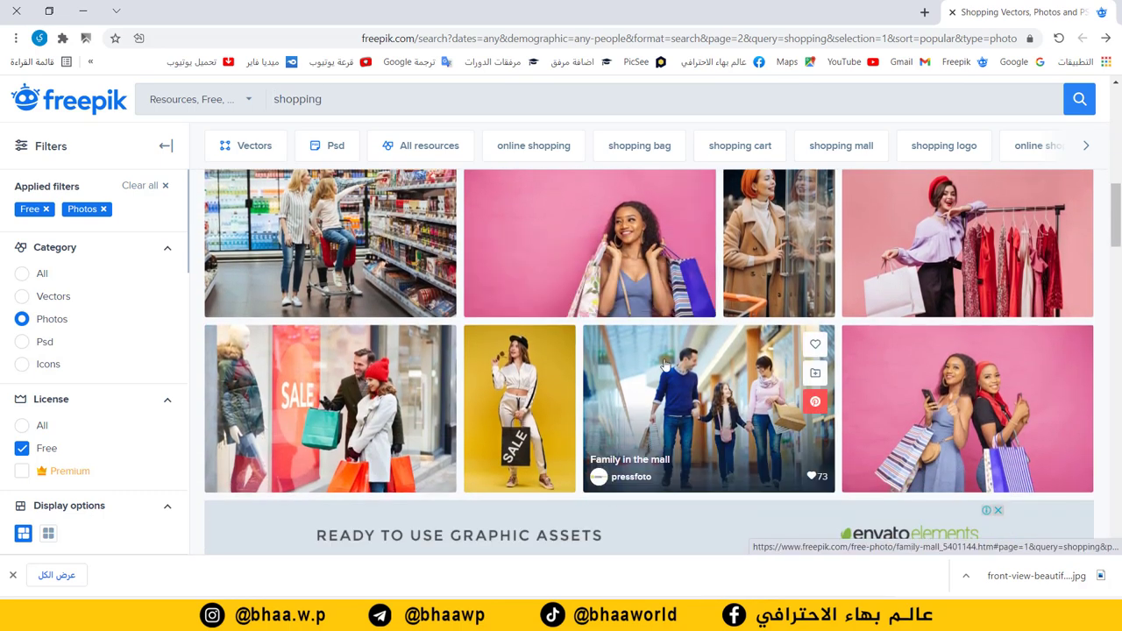
scroll(877, 351, "down", 2)
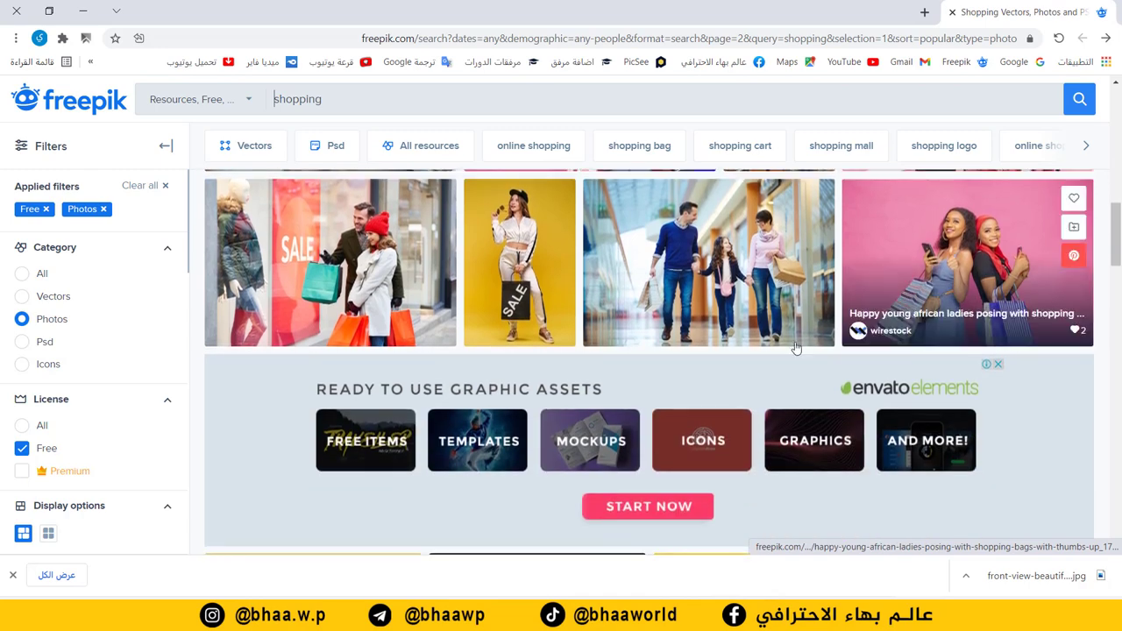
scroll(786, 343, "down", 4)
scroll(794, 351, "down", 5)
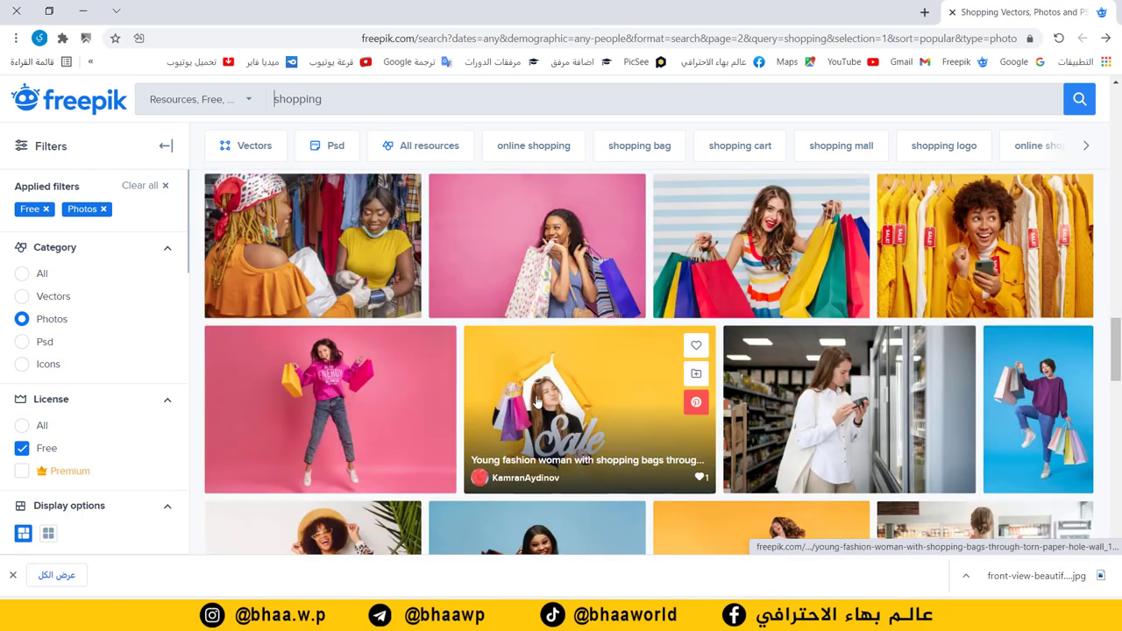
Step: Open the photo of the woman in the pink hoodie and take its free download
left_click(324, 386)
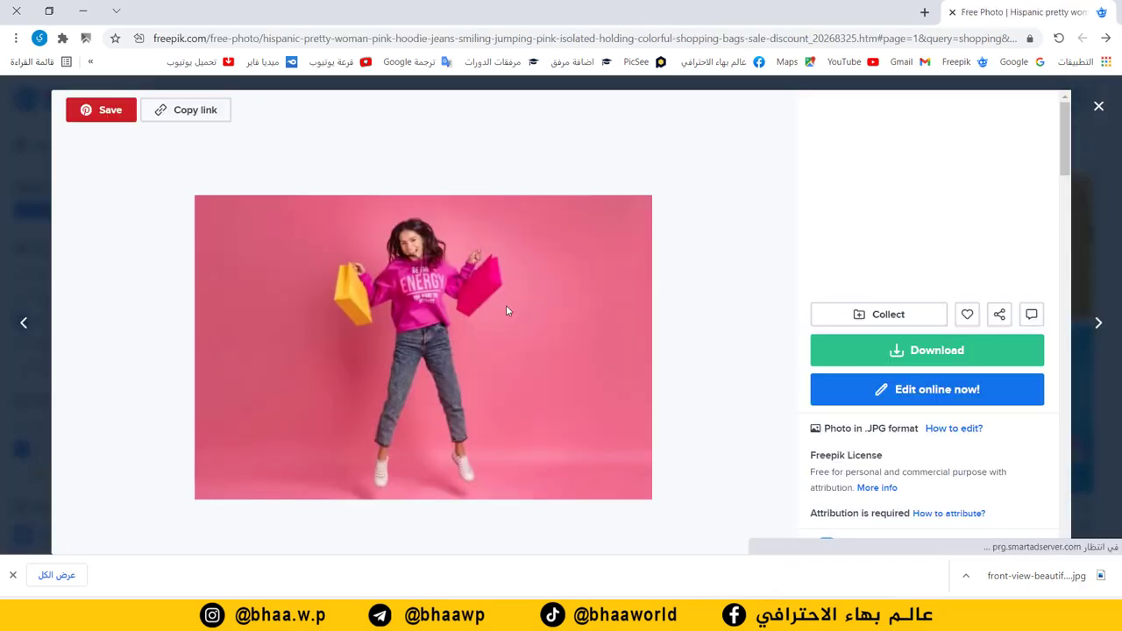
left_click(907, 353)
scroll(903, 351, "down", 3)
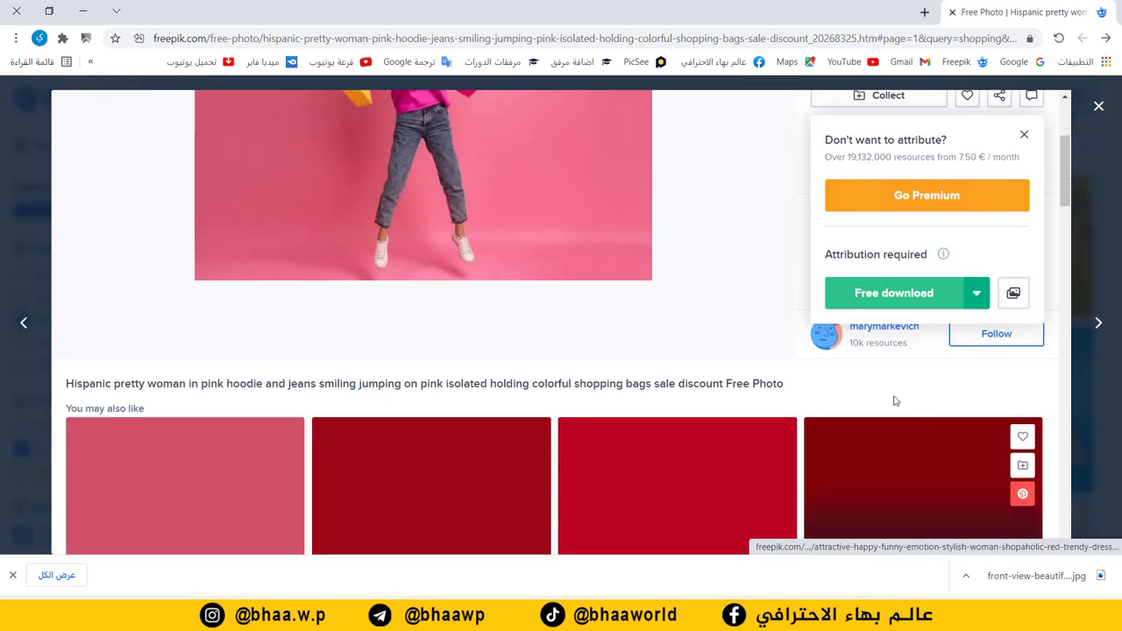
left_click(885, 294)
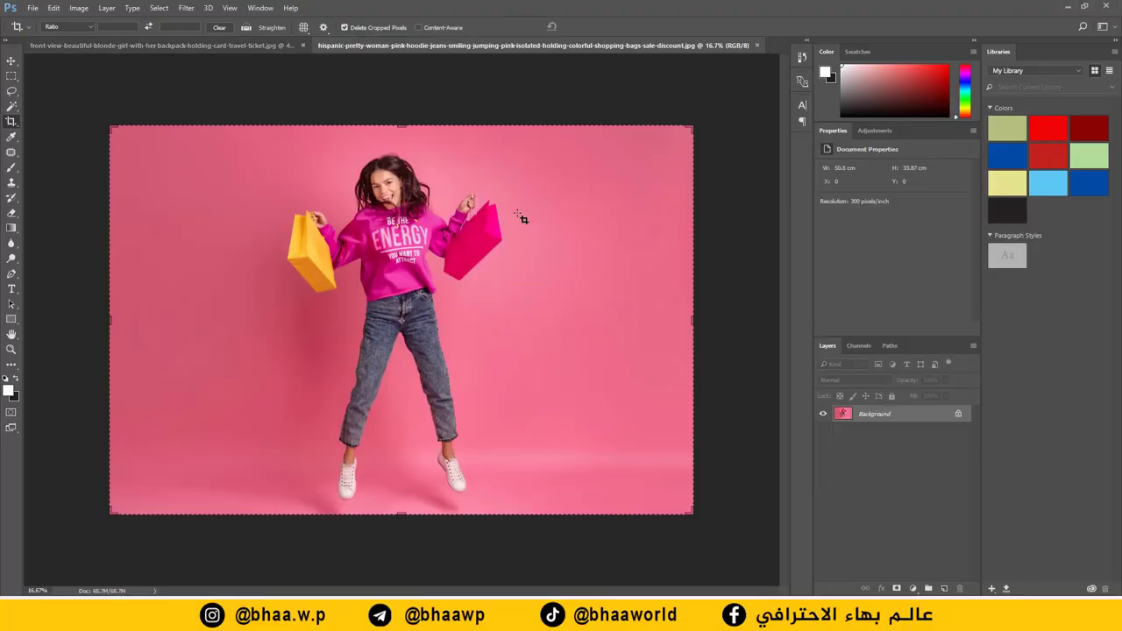
Step: Resize the pink-hoodie photo from 6000 × 4000 to 2000 × 1333 px in Image Size
scroll(532, 219, "up", 6)
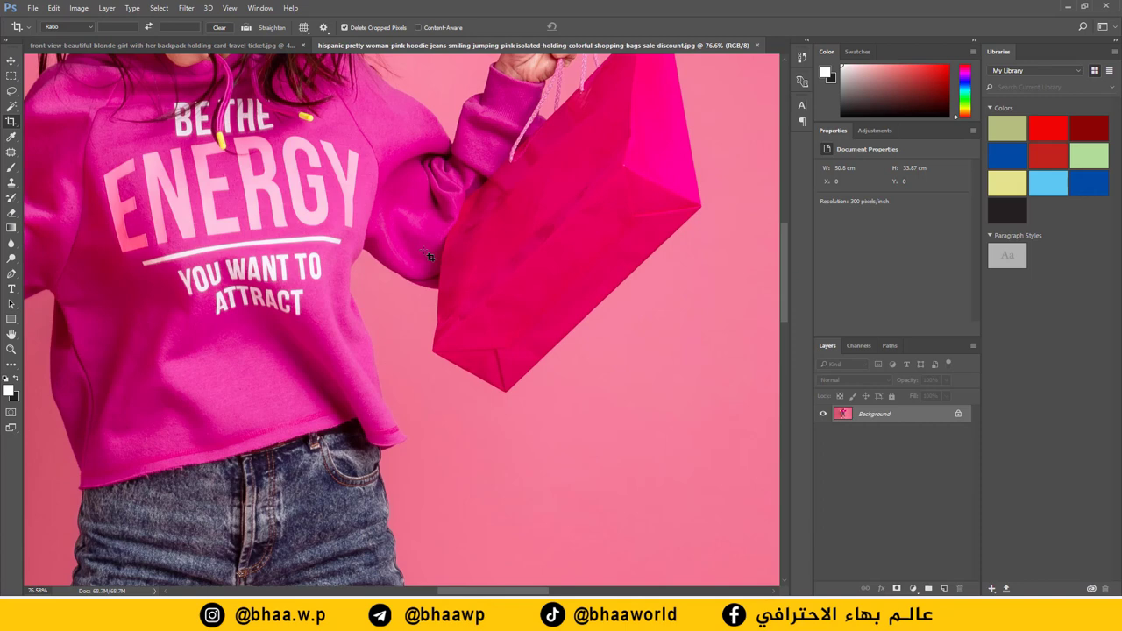
scroll(430, 255, "down", 6)
left_click(78, 8)
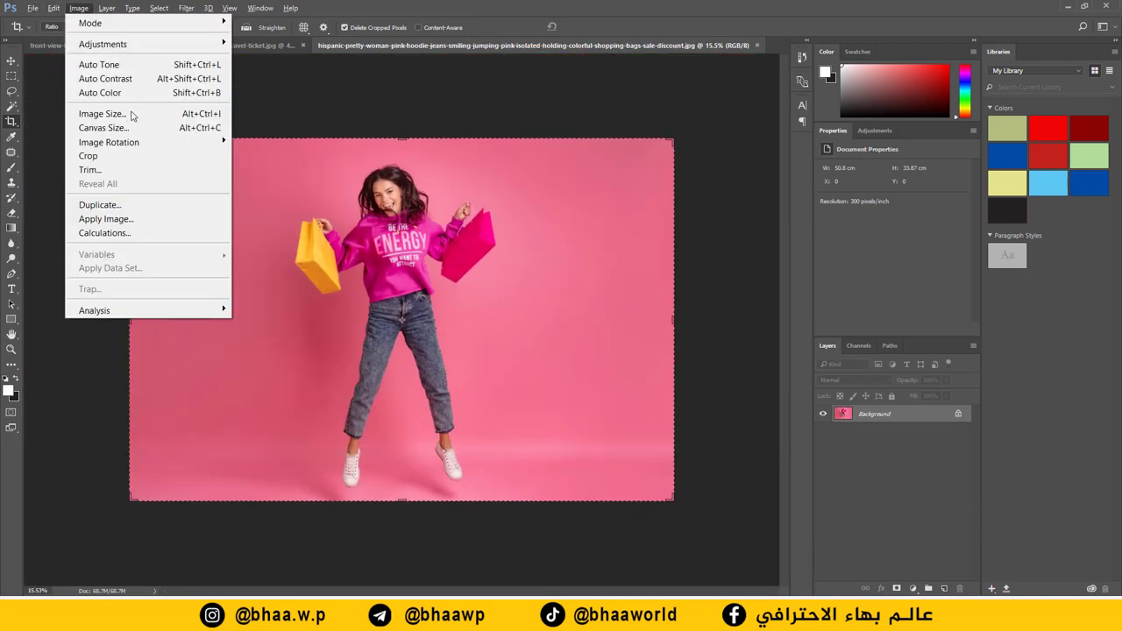
left_click(131, 113)
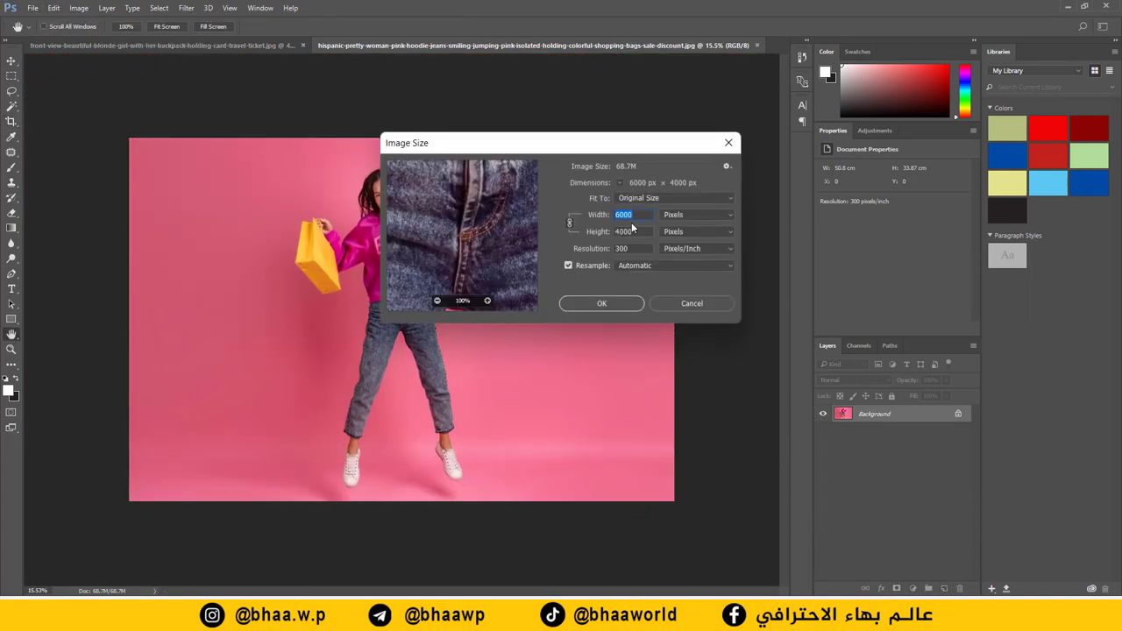
type("2000")
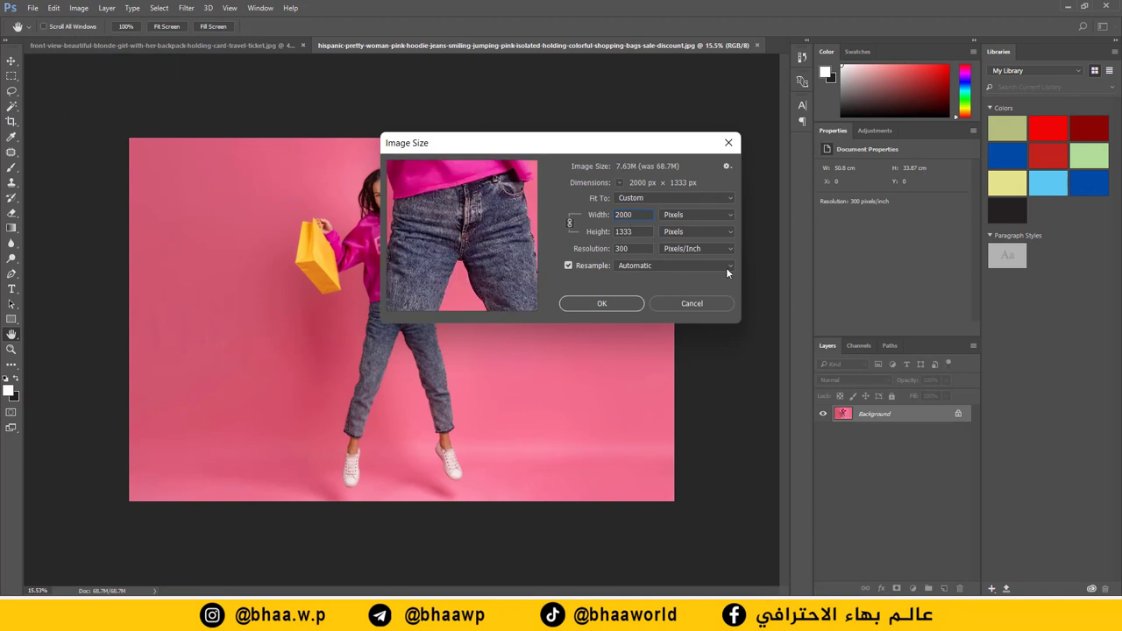
left_click(601, 304)
key("c")
scroll(289, 329, "up", 3)
scroll(269, 323, "up", 2)
scroll(432, 317, "up", 1)
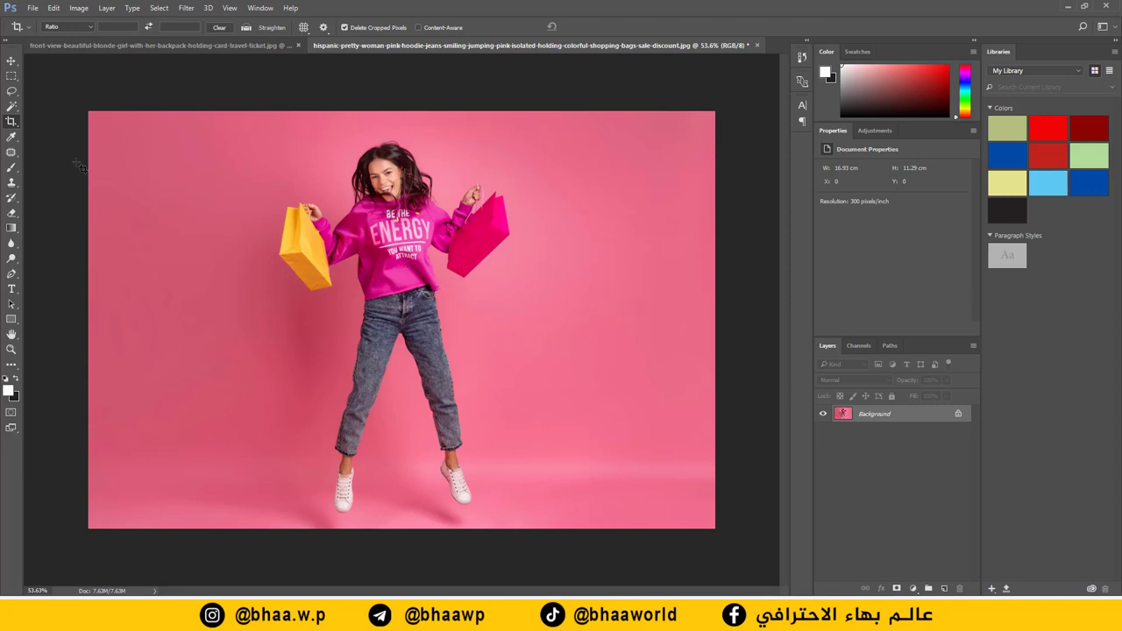
Step: Add black 'تخفيض' text at 49 pt and move it beside the girl
left_click(11, 289)
left_click_drag(250, 176, 132, 268)
type("ت")
left_click_drag(222, 27, 165, 42)
key("ctrl+Return")
key("v")
left_click_drag(203, 186, 647, 332)
Step: Duplicate it as a 37 pt '80%' beneath and draw a 454 × 180 px rectangle around it
key("ctrl+j")
double_click(616, 313)
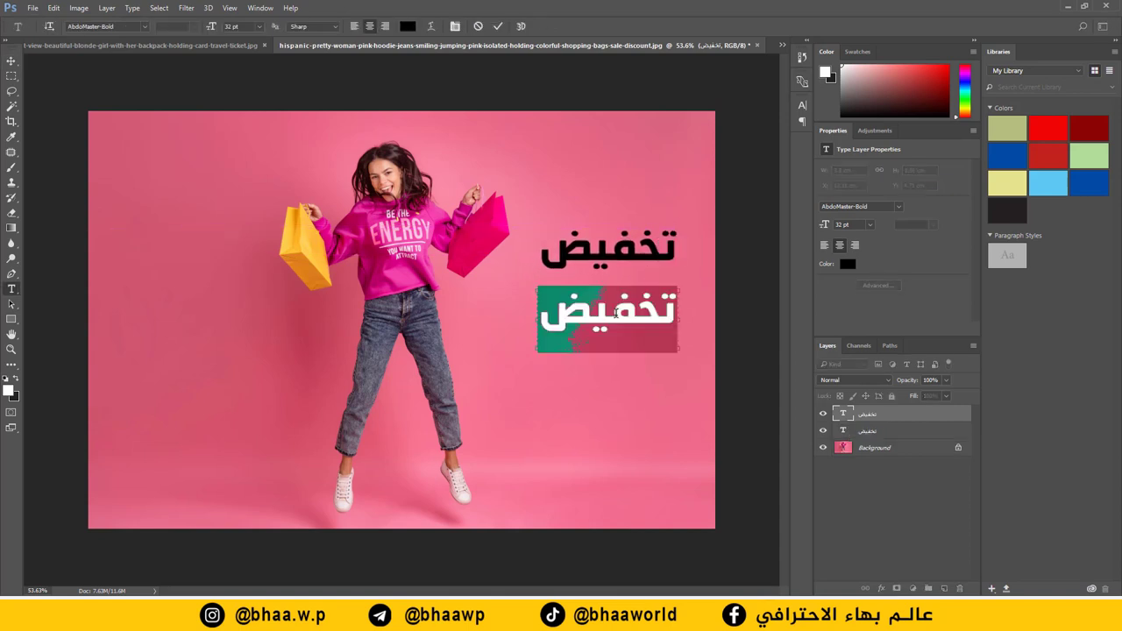
type("80")
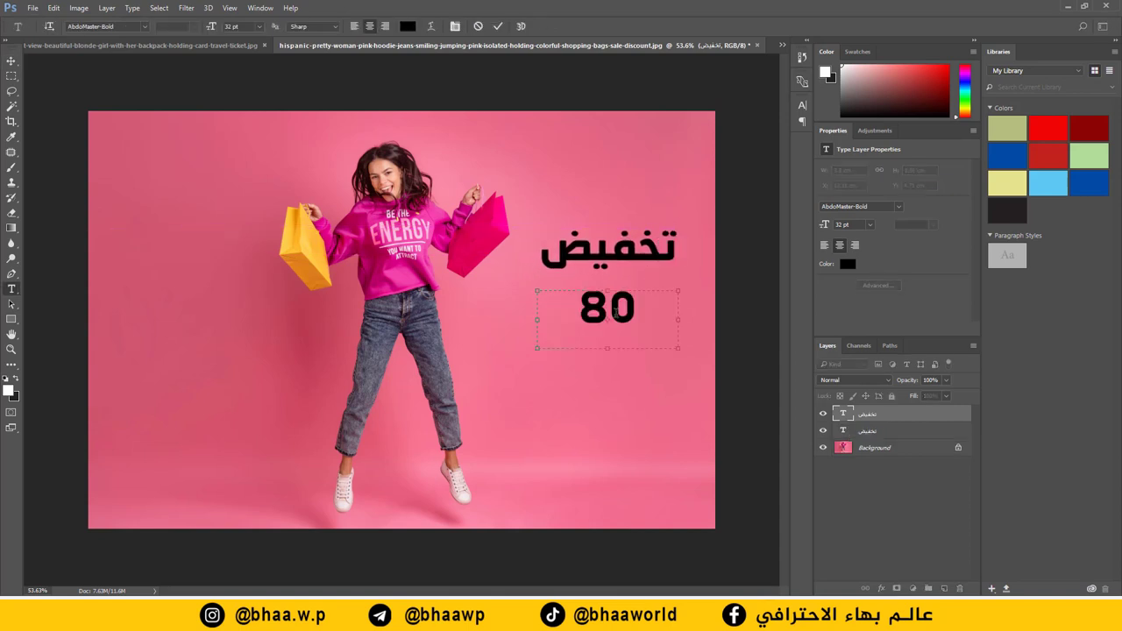
type("%")
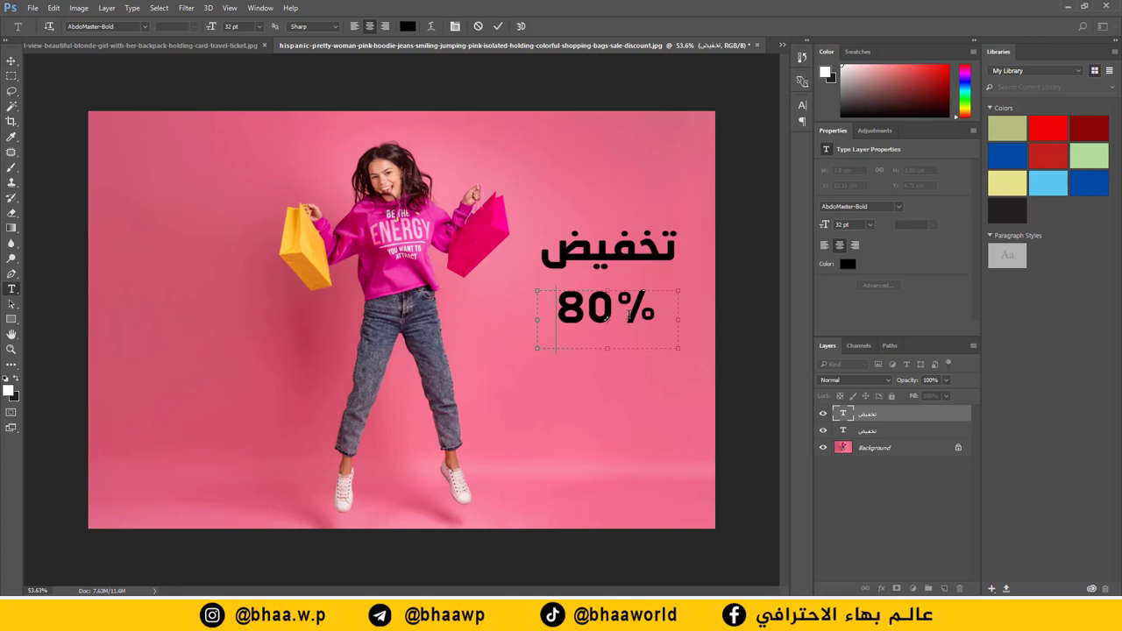
key("ctrl+a")
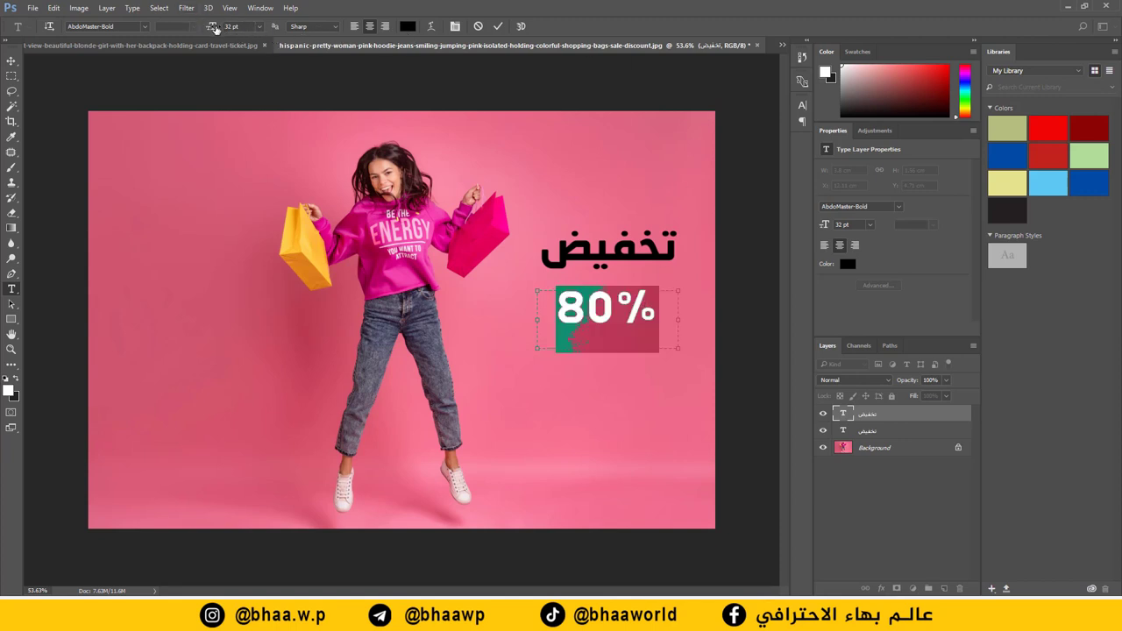
left_click_drag(213, 28, 229, 28)
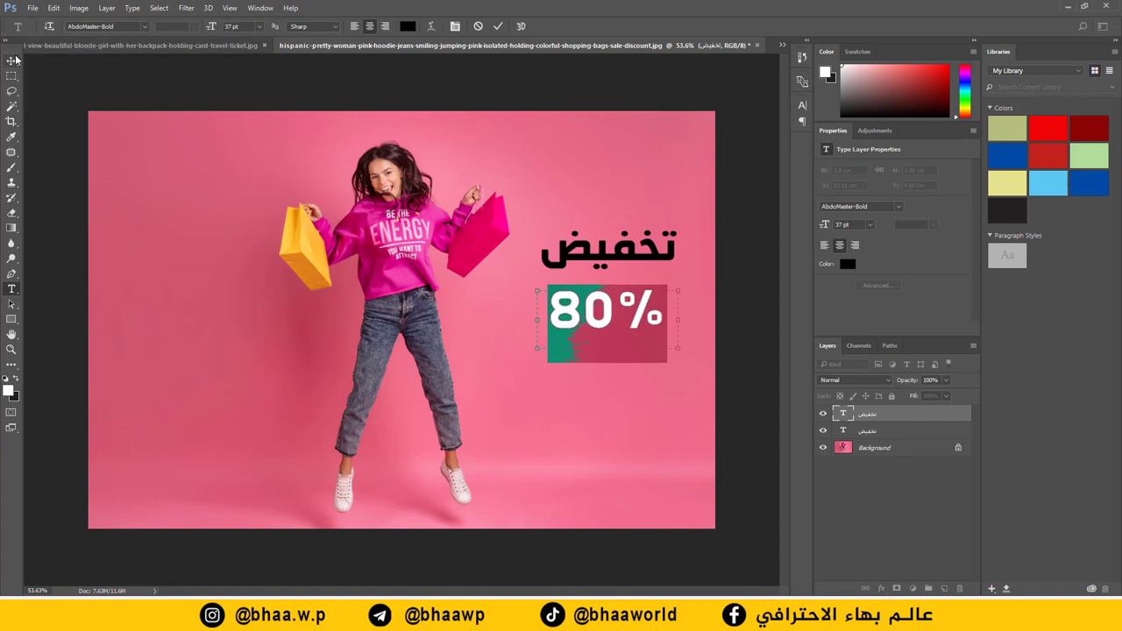
key("ctrl+Return")
key("v")
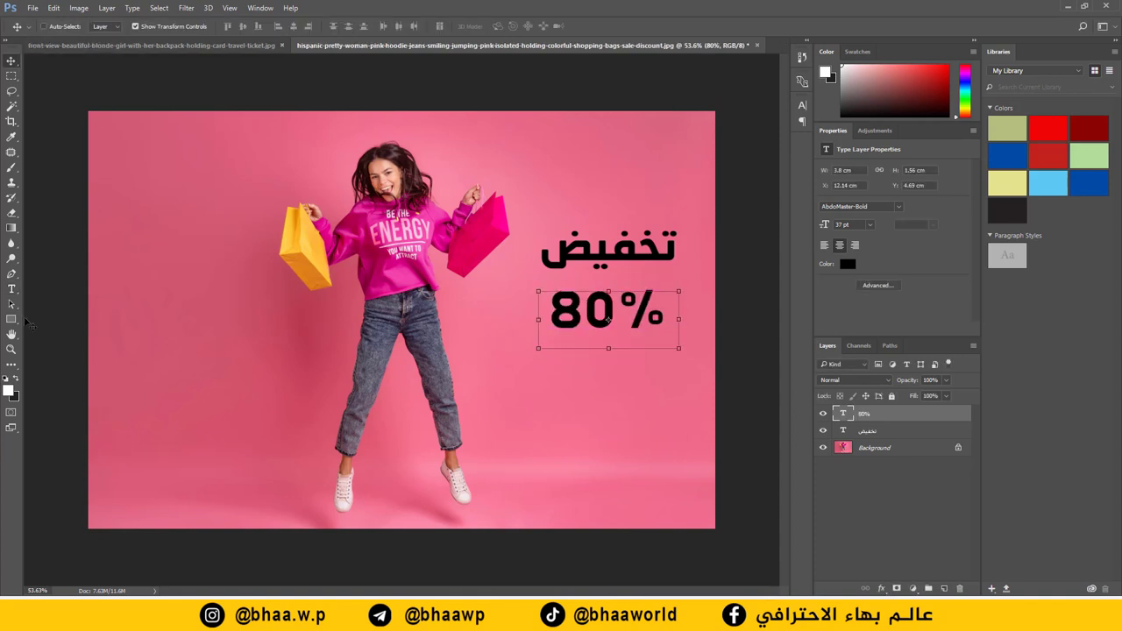
left_click(12, 321)
left_click_drag(679, 281, 537, 336)
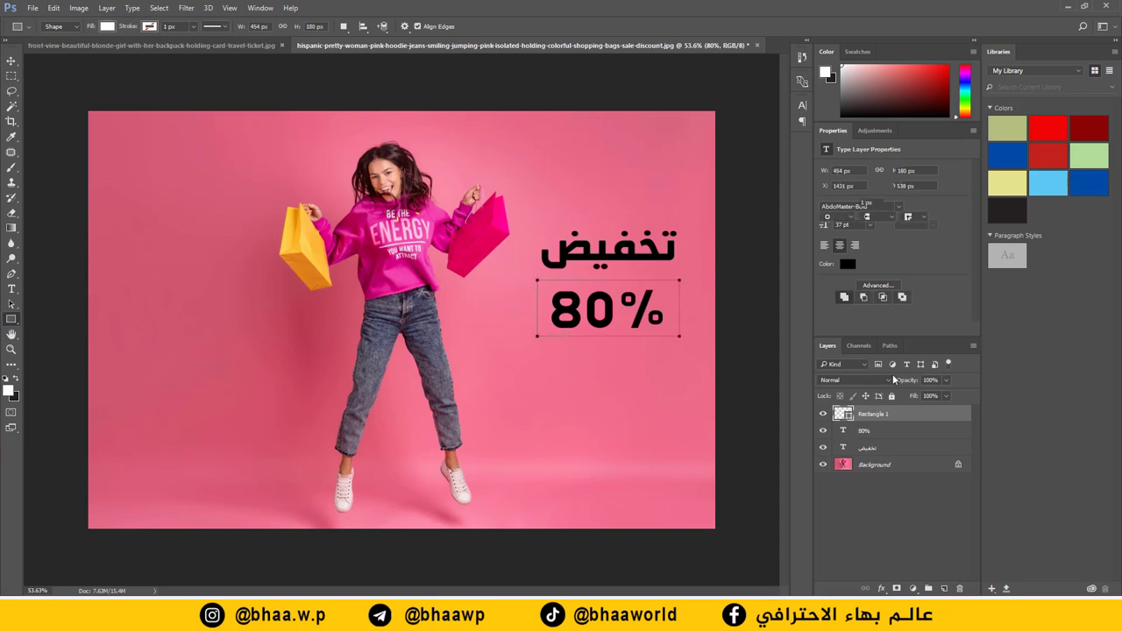
Step: Move the rectangle below the text layers and fill it with yellow sampled from the bag
left_click_drag(886, 415, 896, 453)
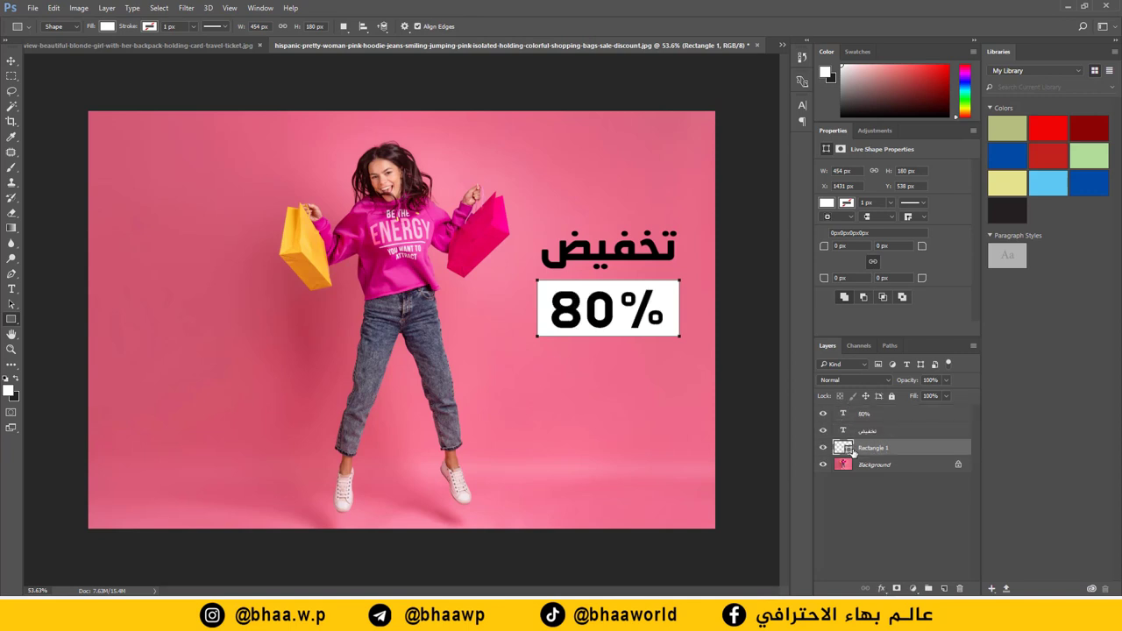
double_click(842, 448)
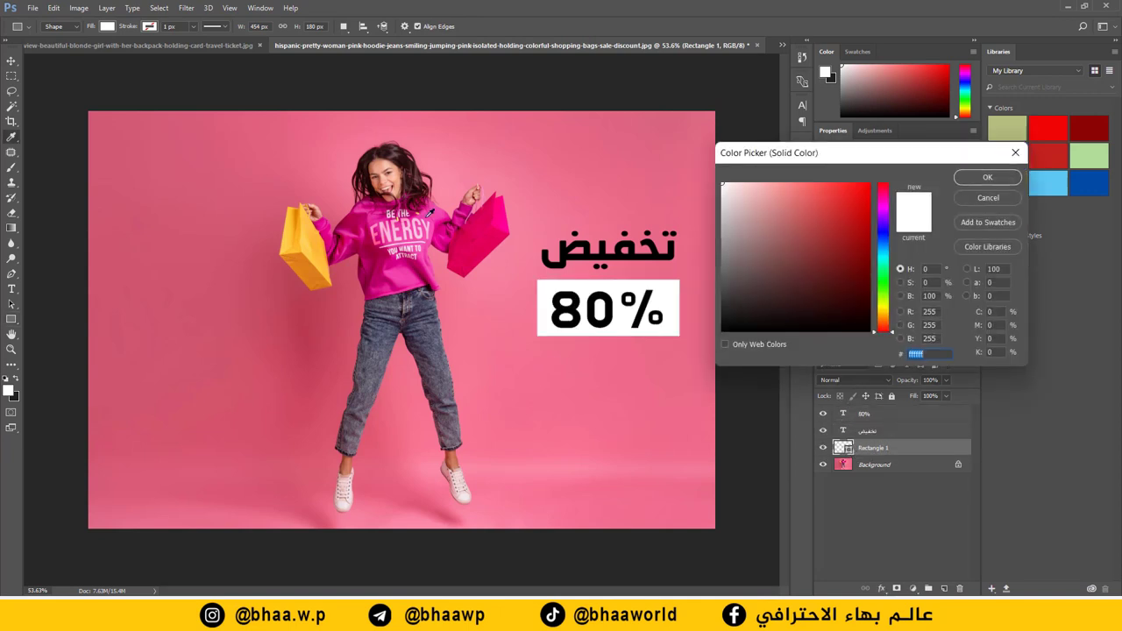
left_click(293, 234)
left_click(982, 181)
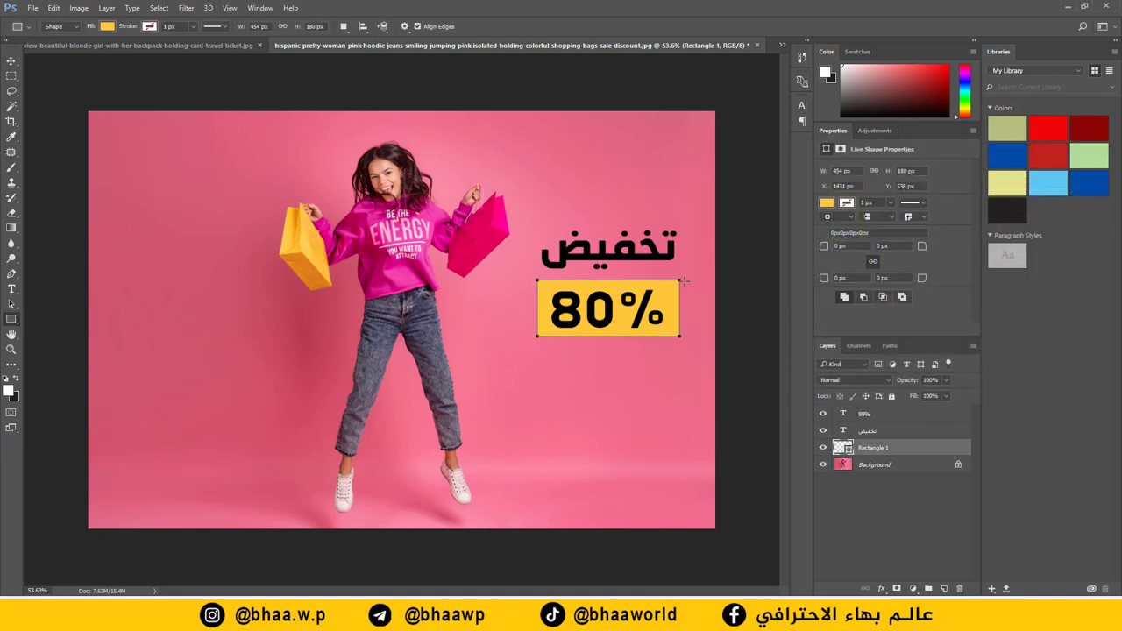
Step: Draw a second box behind 'تخفيض' and fill it with dark pink sampled from the bag
left_click_drag(681, 278, 536, 223)
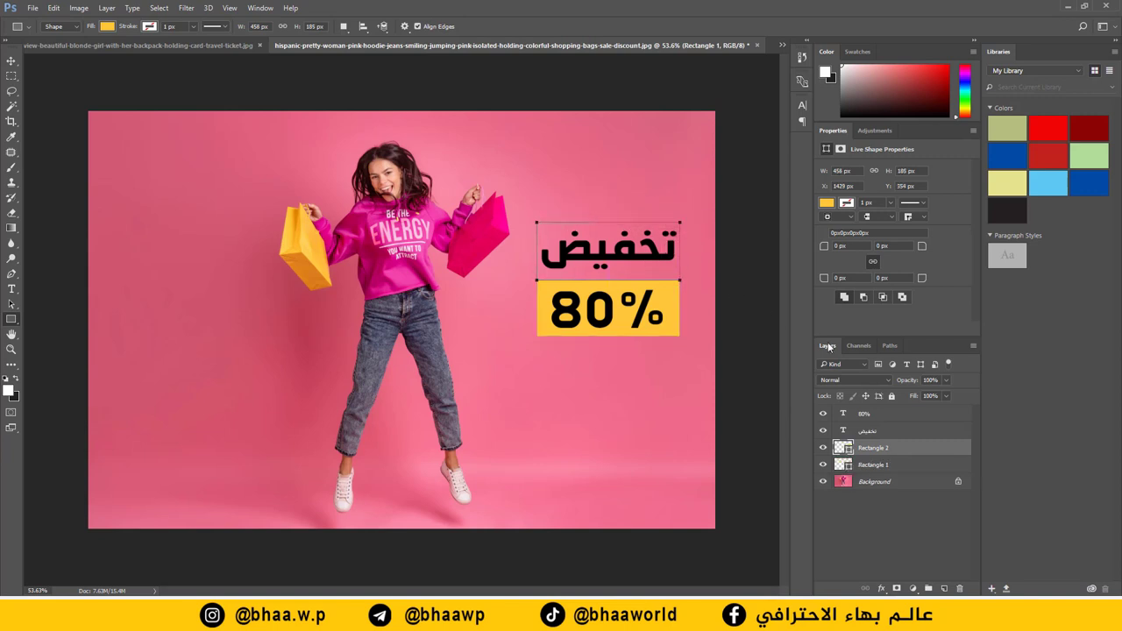
double_click(848, 449)
left_click(481, 216)
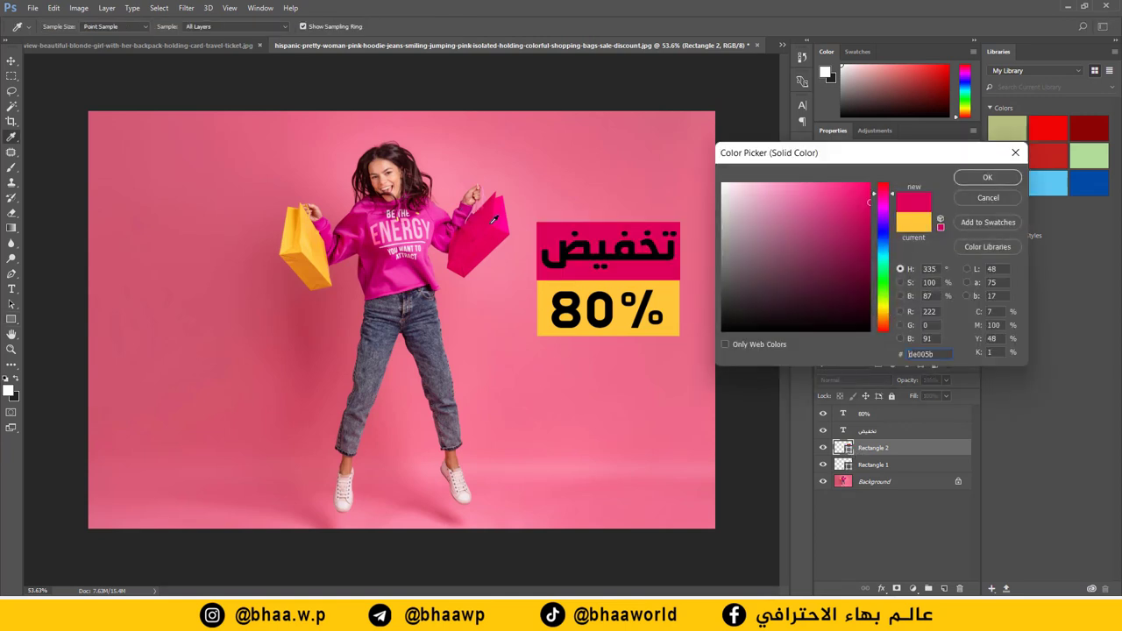
left_click(507, 215)
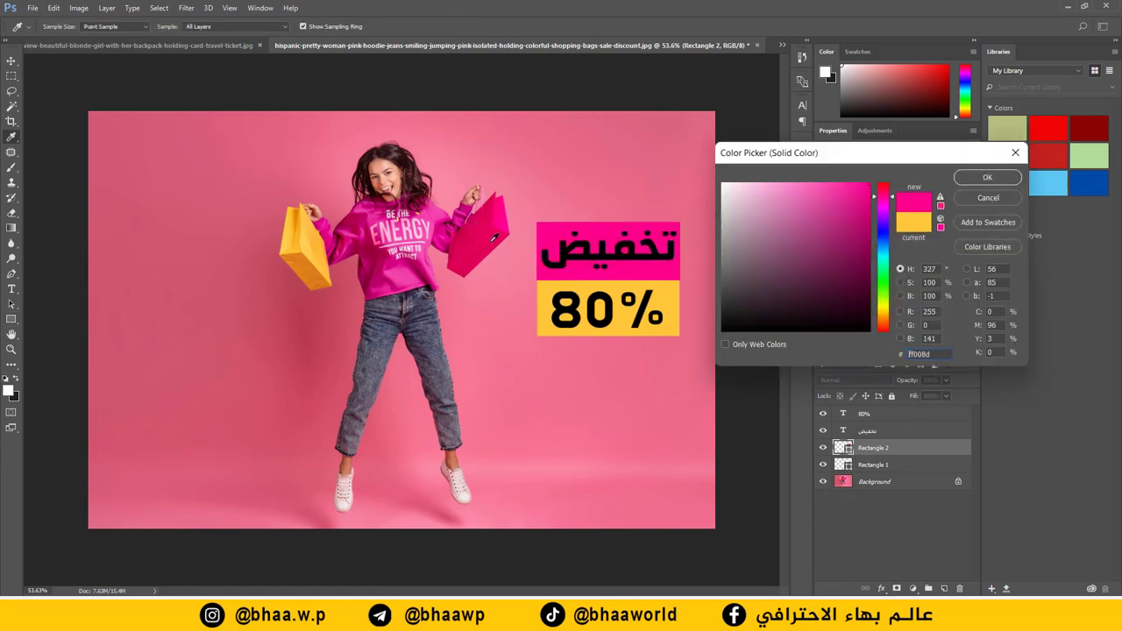
left_click(404, 273)
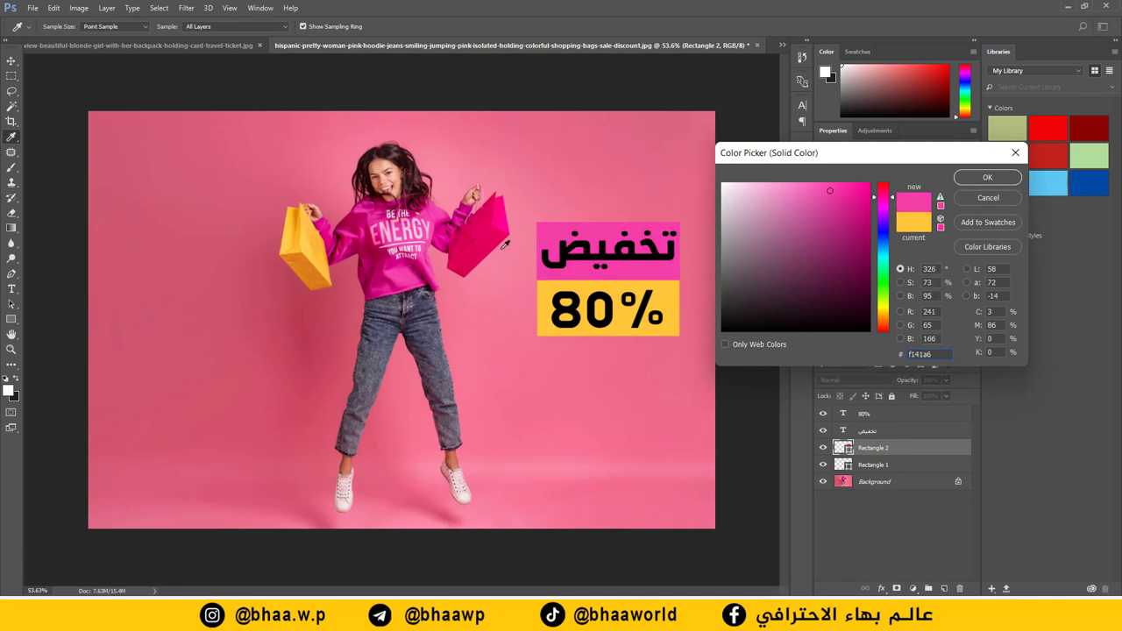
left_click(505, 222)
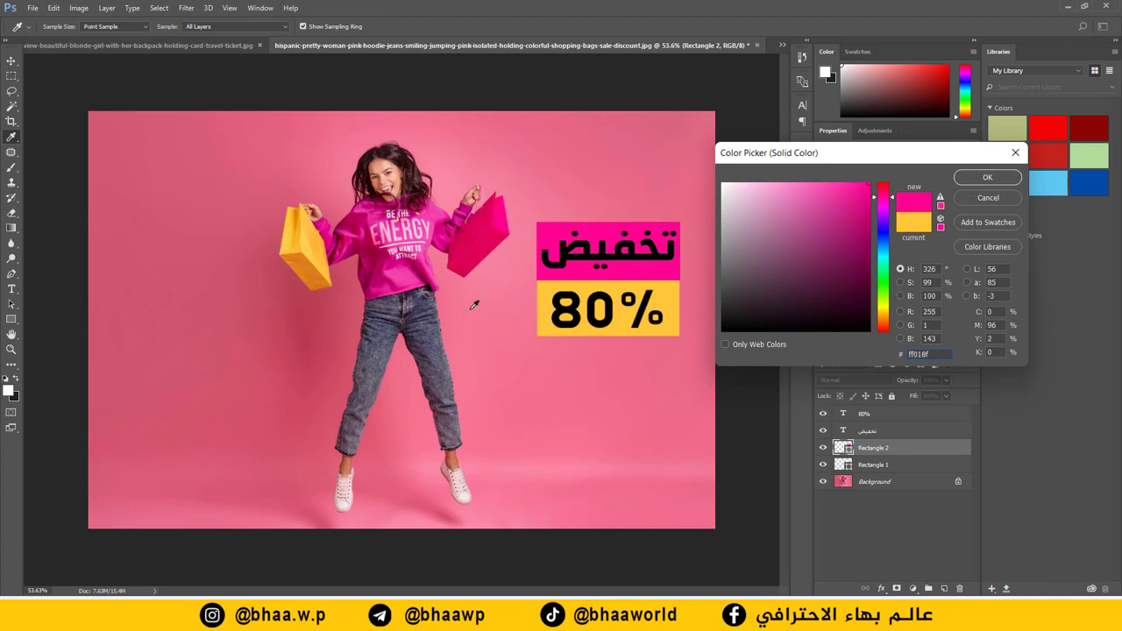
left_click(478, 252)
left_click(986, 178)
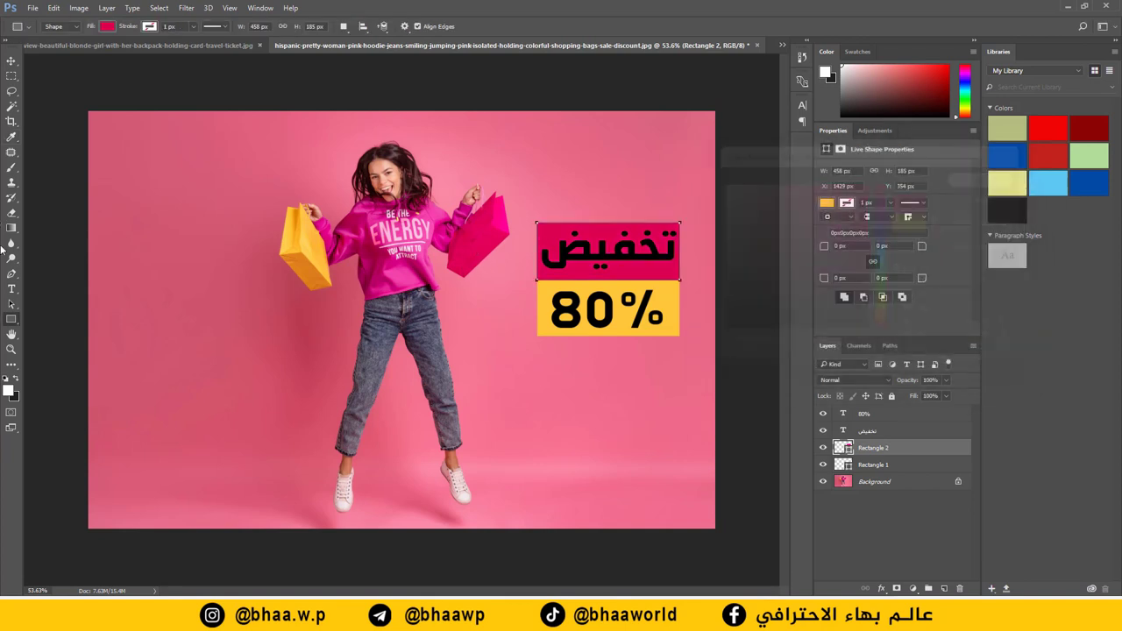
left_click(11, 289)
Step: Recolour the 'تخفيض' text with the yellow sampled from the 80% box
left_click_drag(633, 238, 540, 248)
left_click(407, 26)
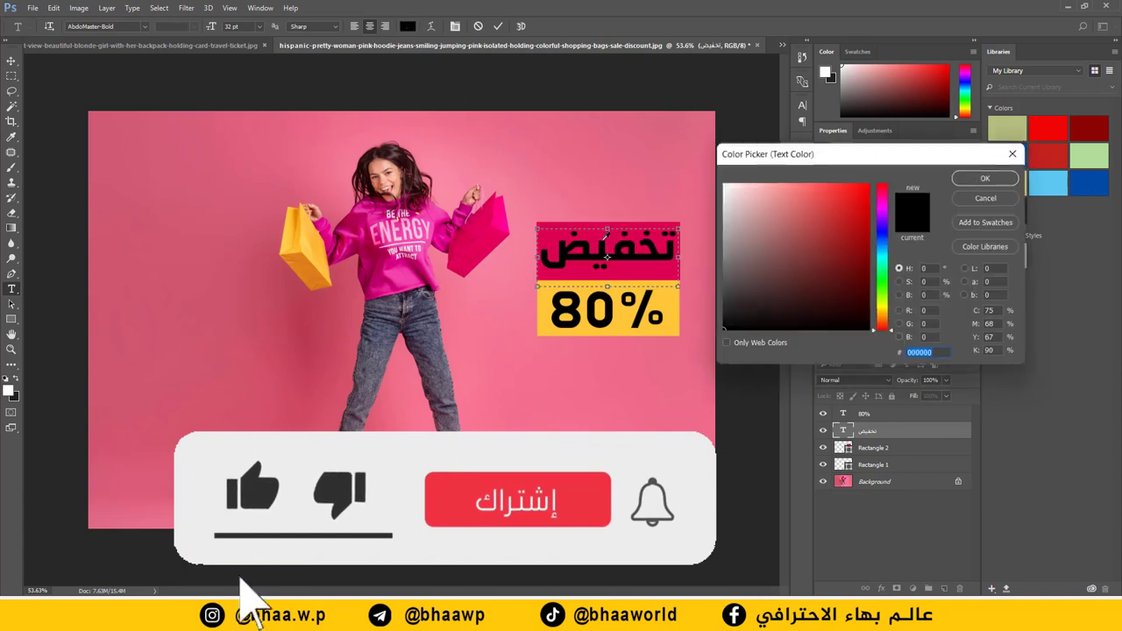
left_click(664, 304)
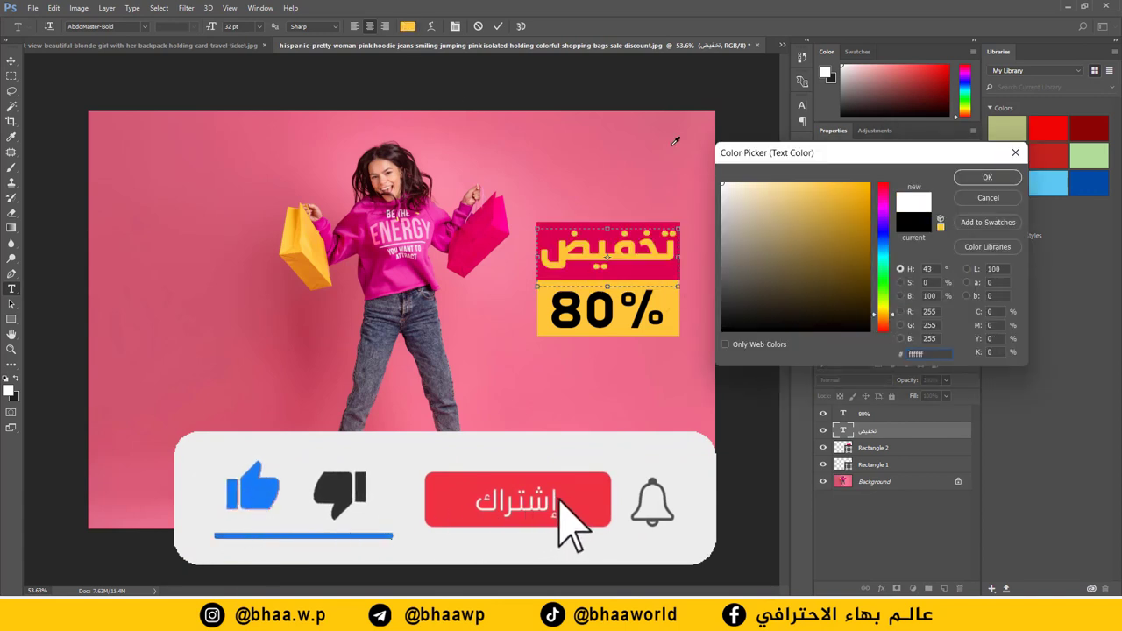
left_click(675, 300)
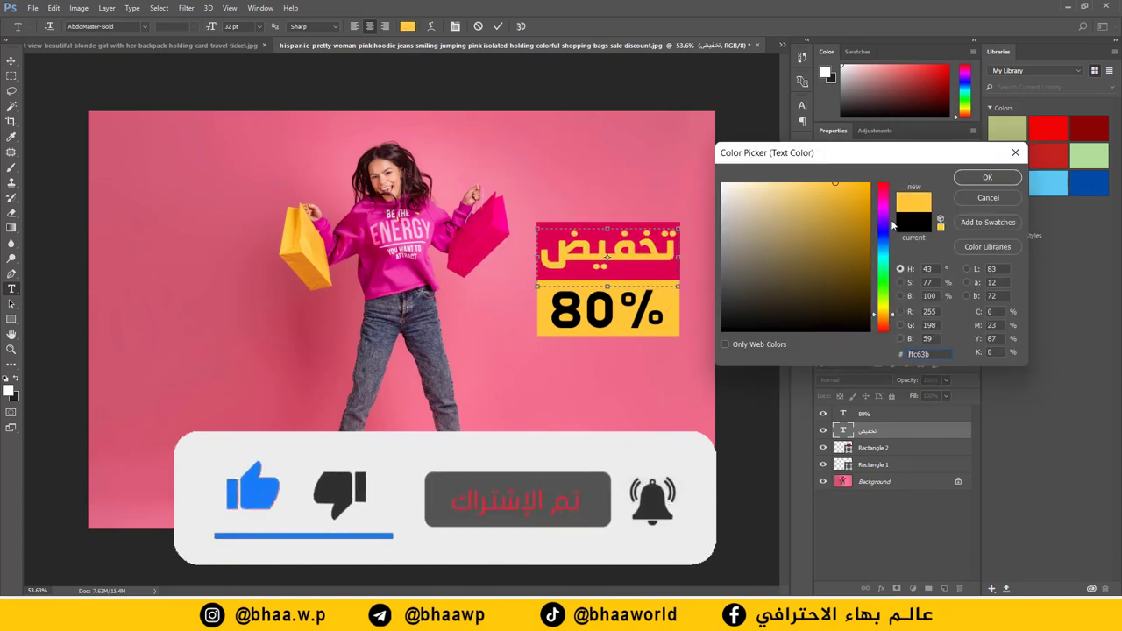
left_click(987, 180)
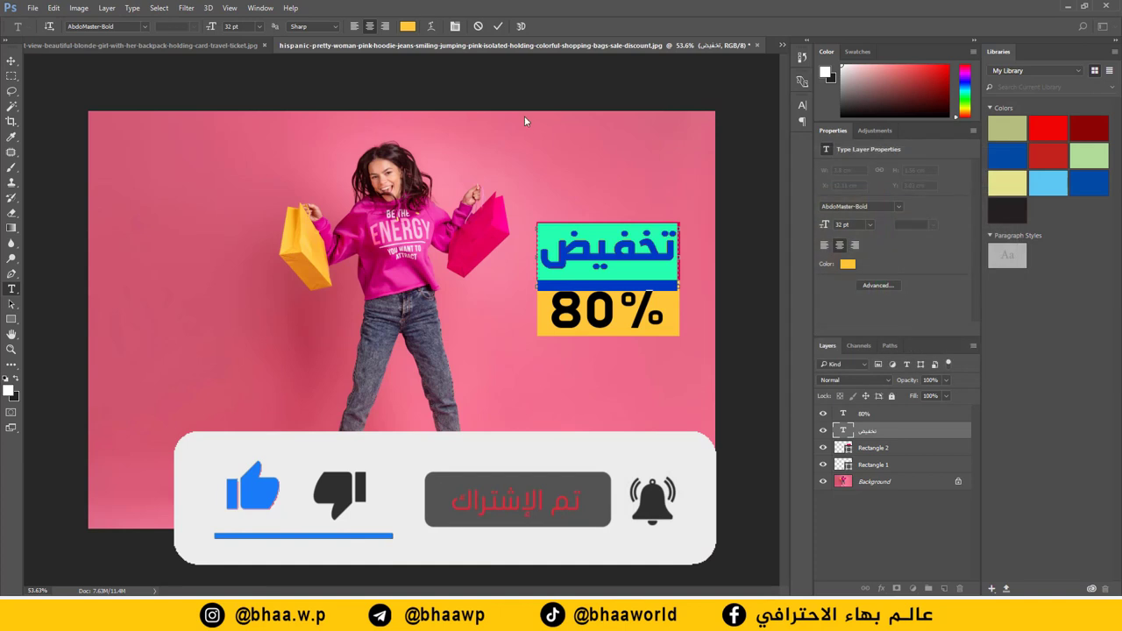
left_click(498, 25)
Step: Select both boxes and texts, enlarge the banner to about 546 px wide and shift it lower
key("v")
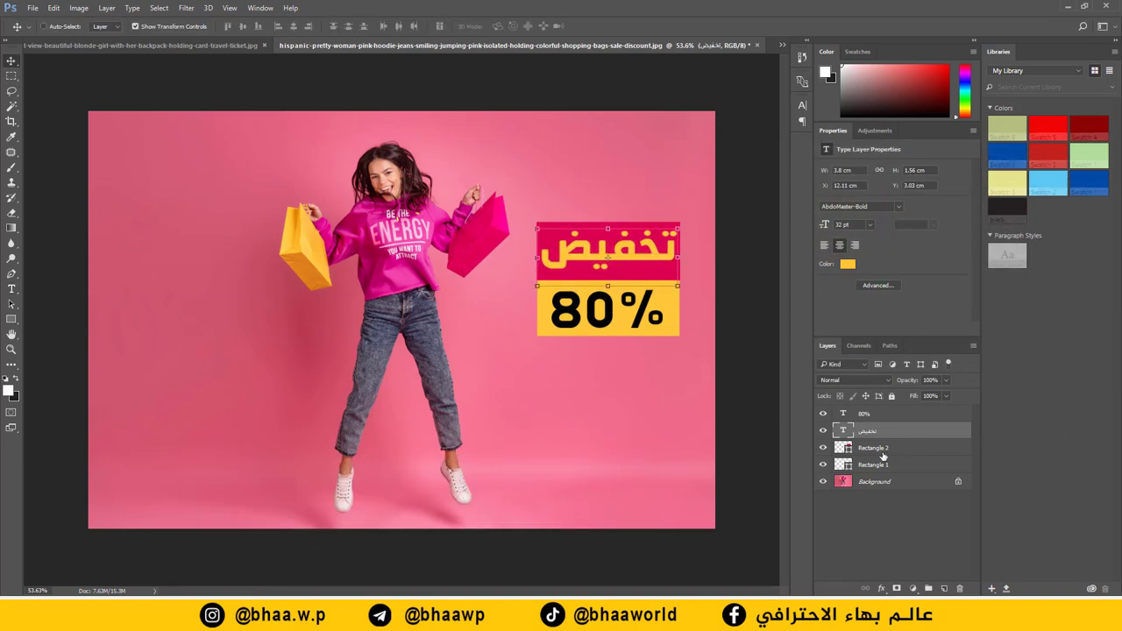
left_click(880, 465)
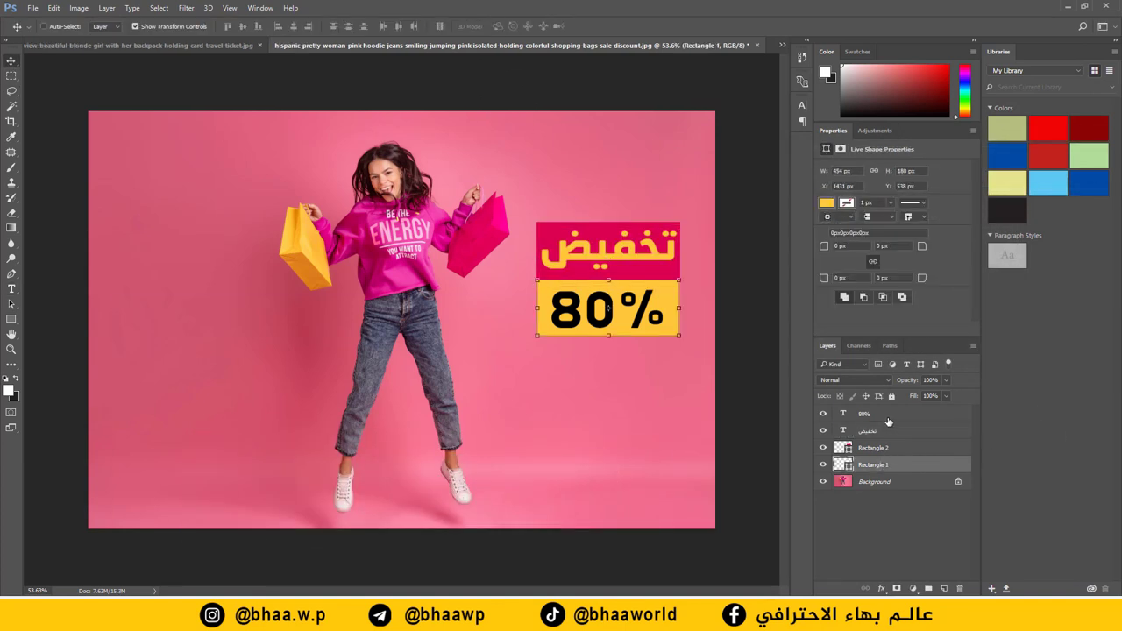
left_click(882, 415, "shift")
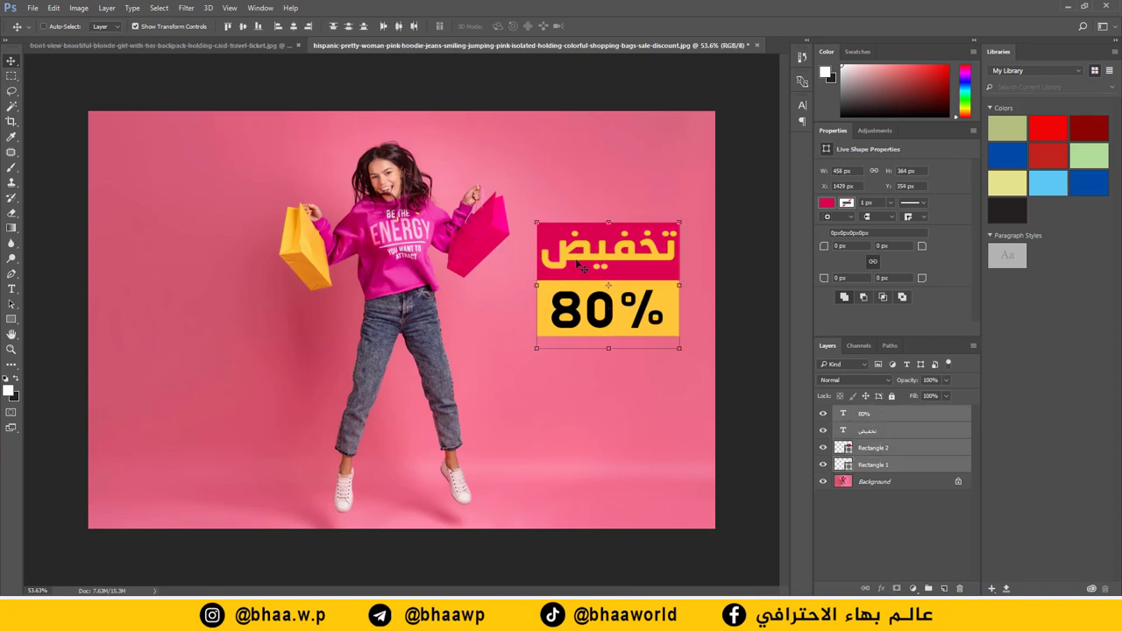
left_click_drag(638, 253, 693, 262)
left_click_drag(612, 302, 606, 312)
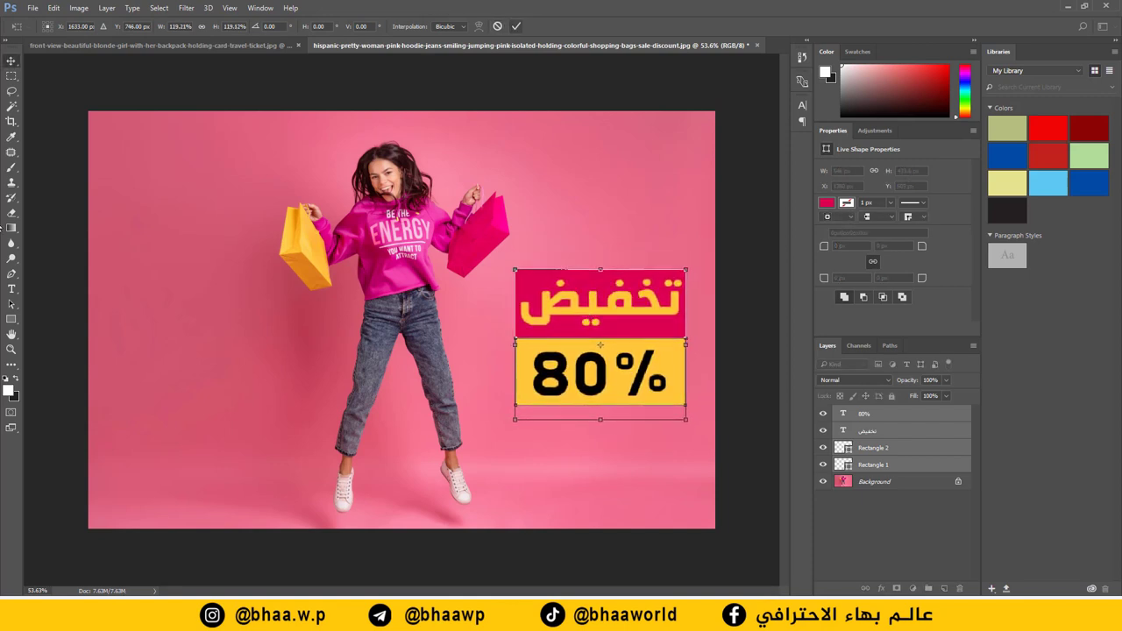
left_click(515, 26)
left_click(11, 289)
left_click_drag(686, 167, 516, 261)
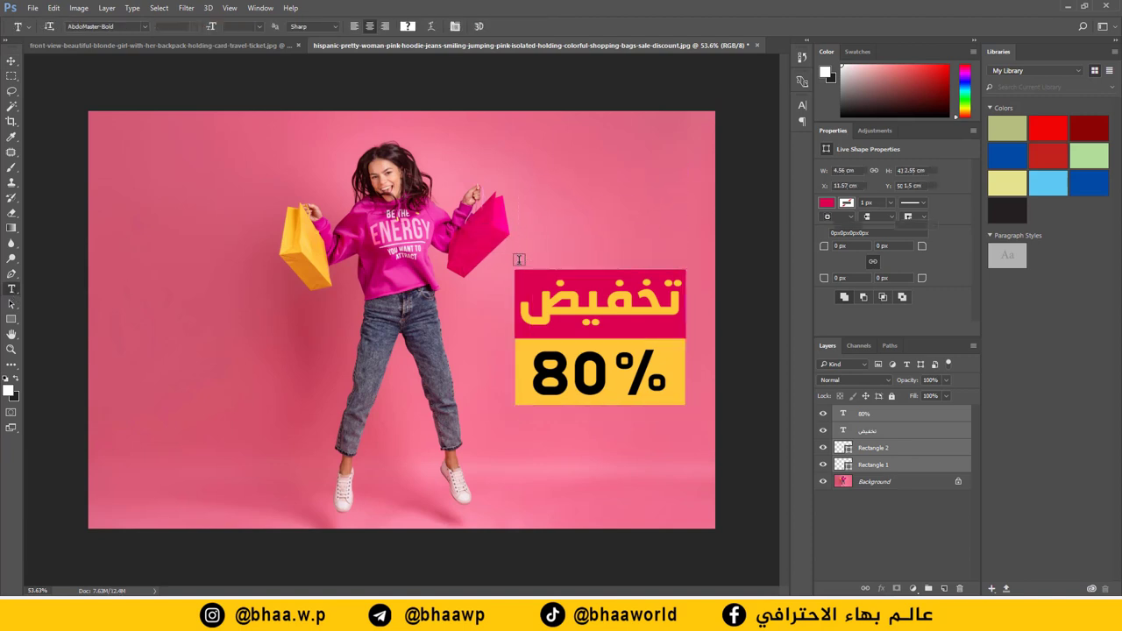
Step: Paste 'سارعوا التسوق' in 26 pt Al-Jazeera-Arabic, right-aligned, just above the red box
key("ctrl+v")
key("ctrl+a")
left_click(144, 26)
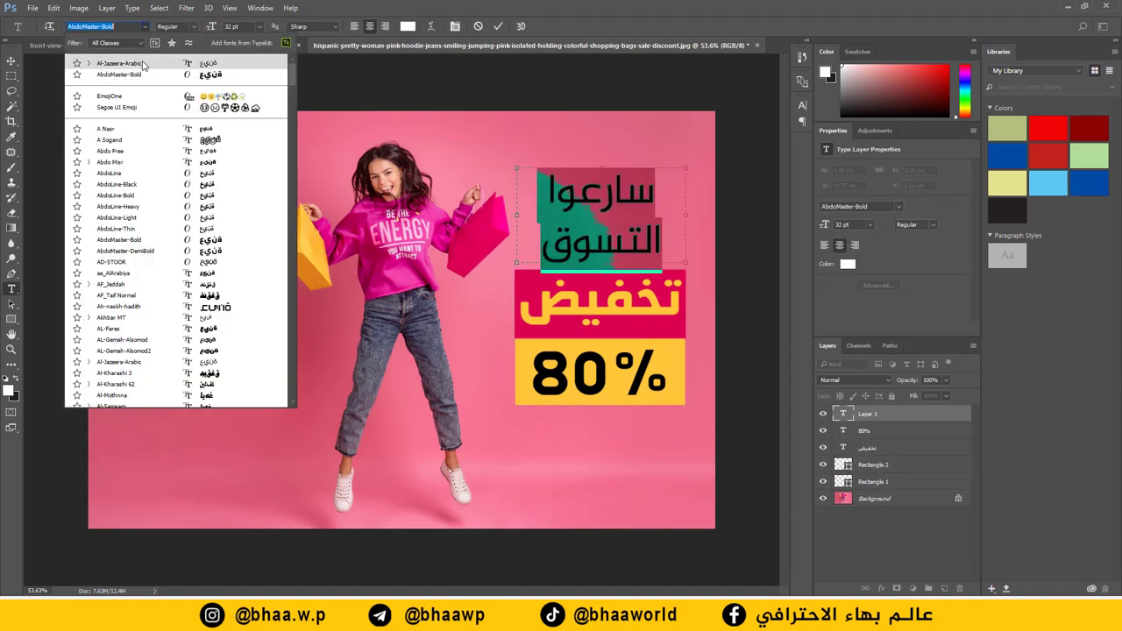
left_click(118, 64)
left_click_drag(217, 26, 211, 28)
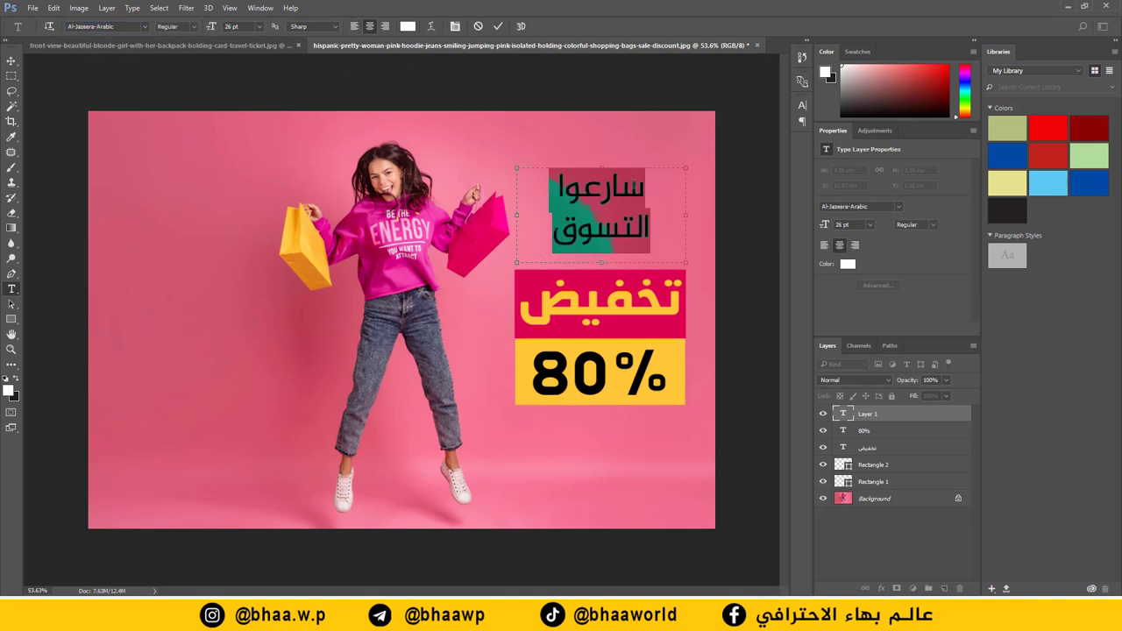
left_click(384, 26)
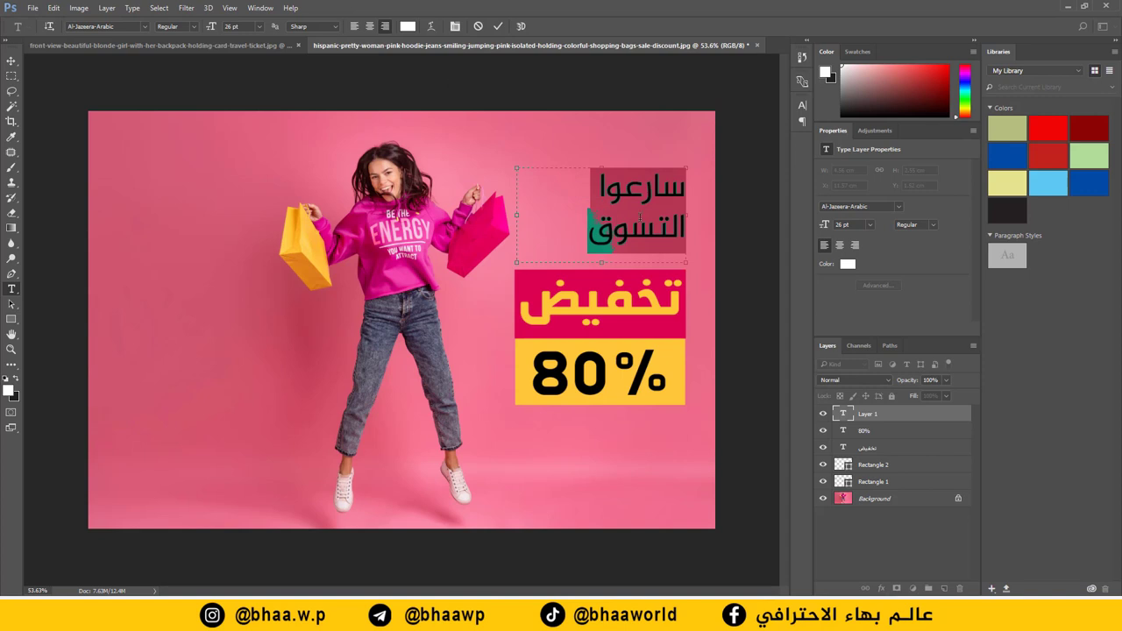
left_click(11, 61)
left_click_drag(643, 199, 642, 214)
Step: Make the headline black and Bold
double_click(843, 416)
left_click(847, 264)
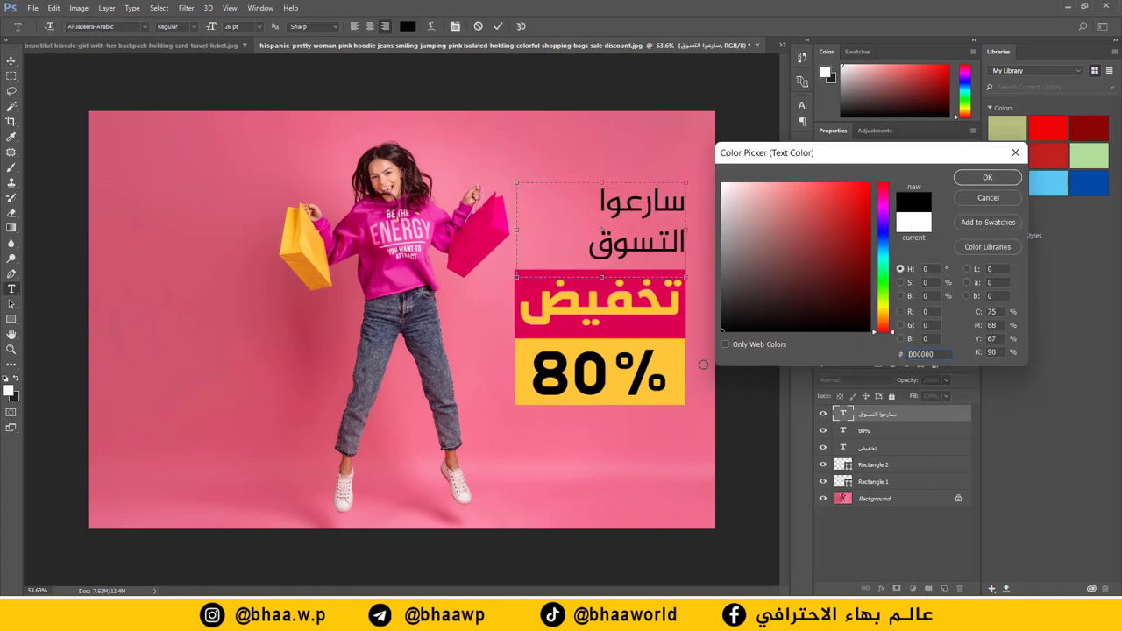
left_click(987, 177)
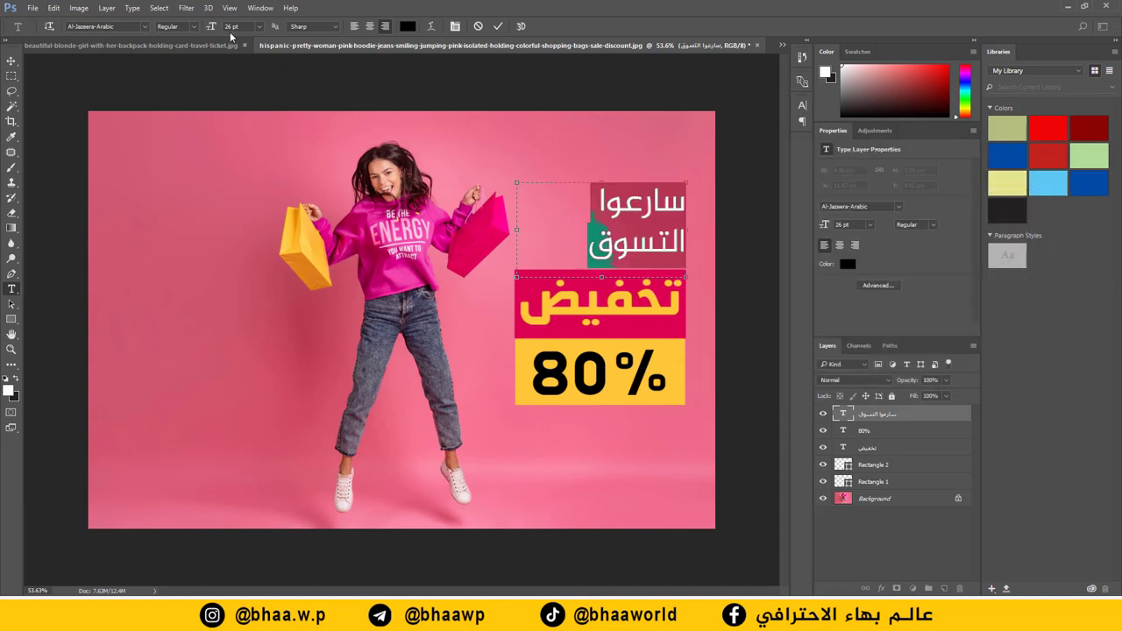
left_click(201, 29)
left_click(173, 51)
key("ctrl+Return")
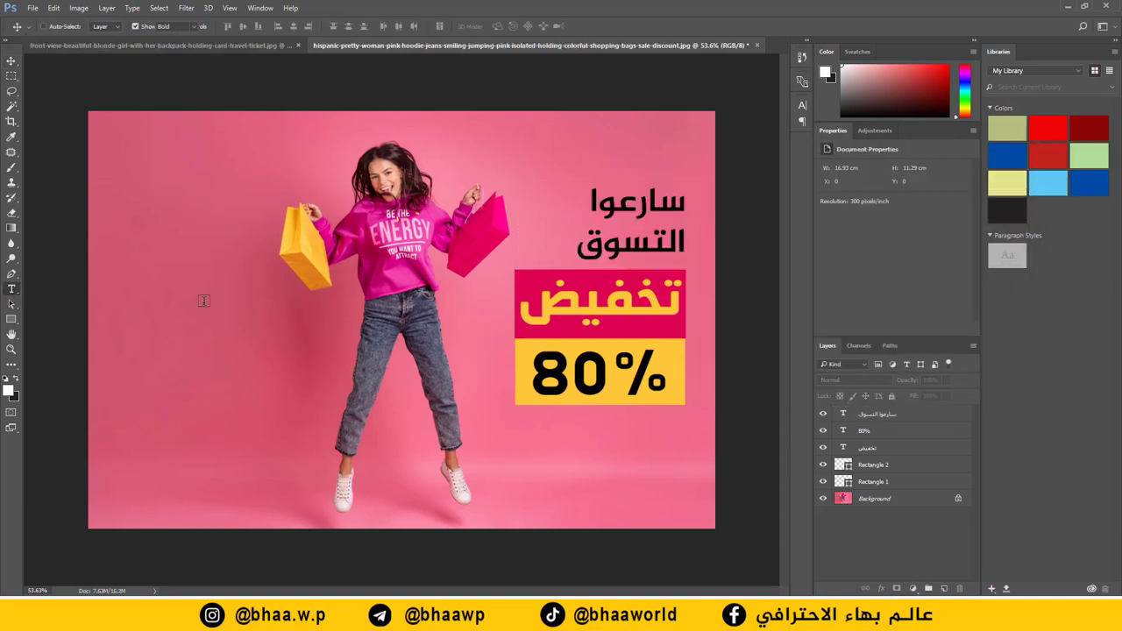
Step: Add the mall name 'مول بغداد' on the poster's left side
left_click_drag(312, 305, 126, 420)
type("مول")
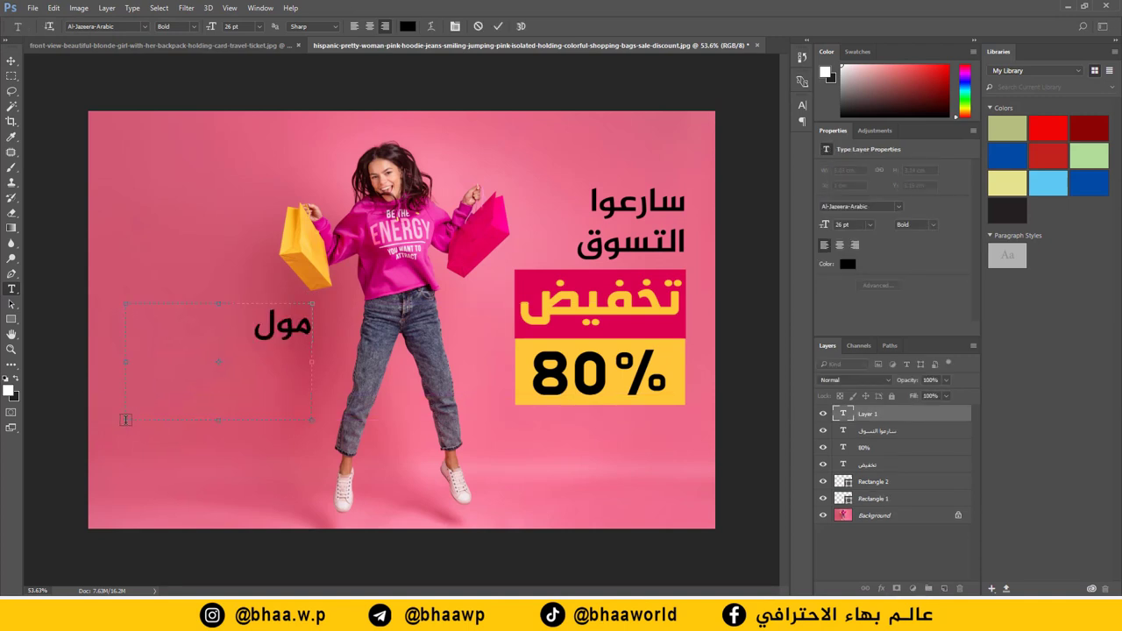
type(" بغداد")
key("ctrl+Return")
key("v")
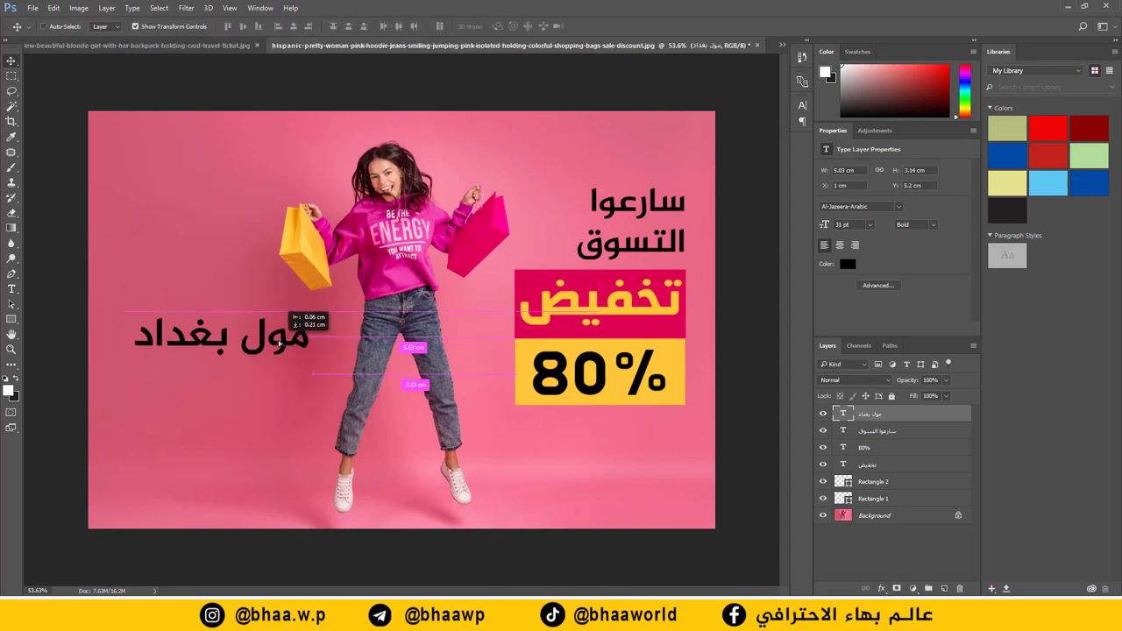
Step: Drag the travel ad's contact block onto the pink ad beneath 'مول بغداد'
left_click(159, 43)
left_click_drag(413, 426, 265, 436)
left_click_drag(266, 396, 270, 406)
key("u")
left_click_drag(299, 363, 120, 366)
Step: Fill the thin line under 'مول بغداد' with white #ffffff
double_click(842, 414)
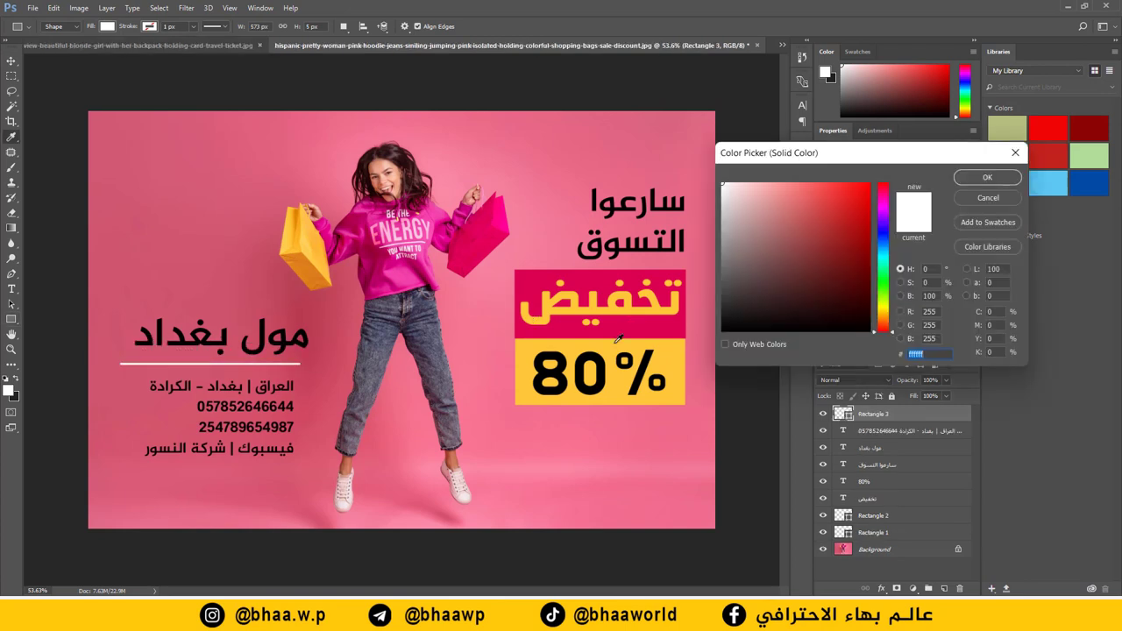
left_click(646, 346)
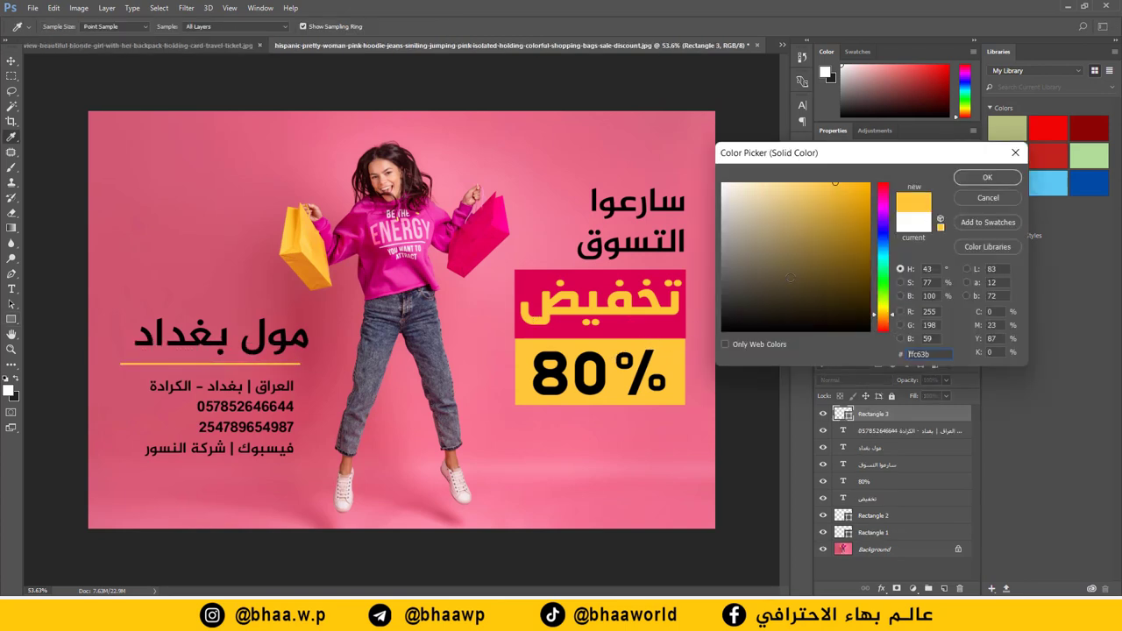
type("ffffff")
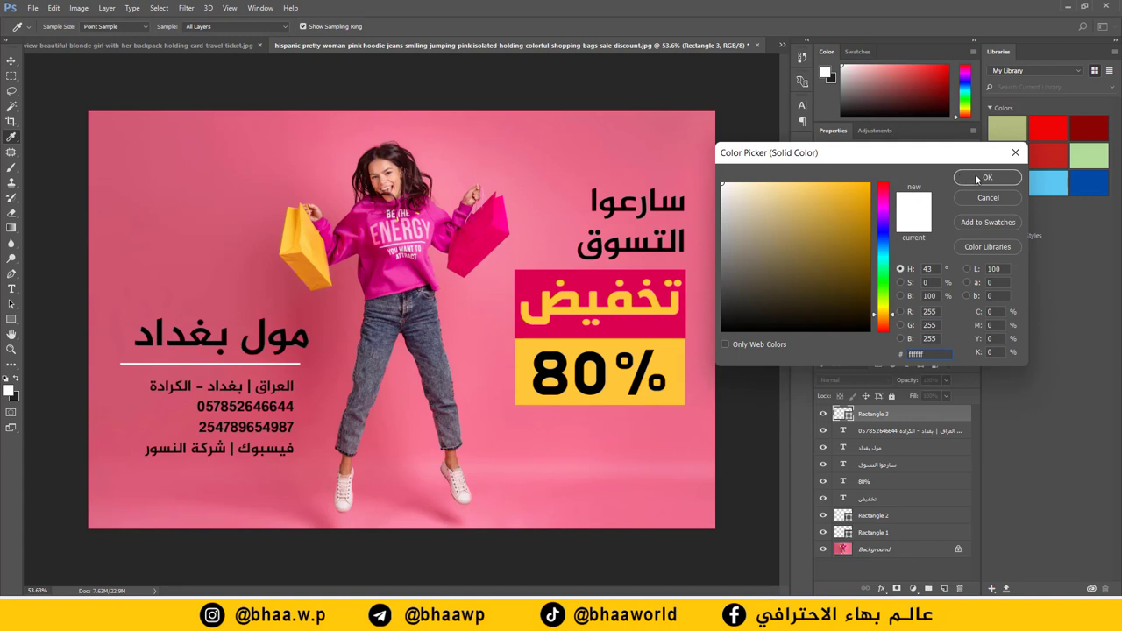
left_click(980, 178)
Step: Change the contact block's last line to read 'فيسبوك | مول بغداد'
left_click(11, 288)
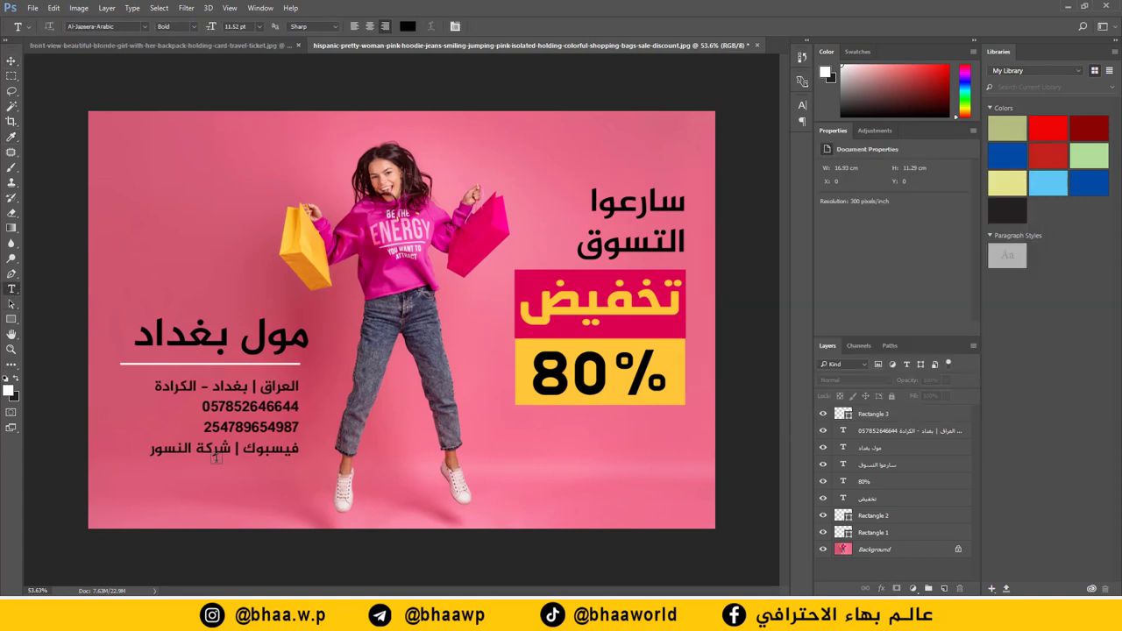
left_click_drag(216, 457, 148, 450)
type("مول بغداد")
left_click(463, 73)
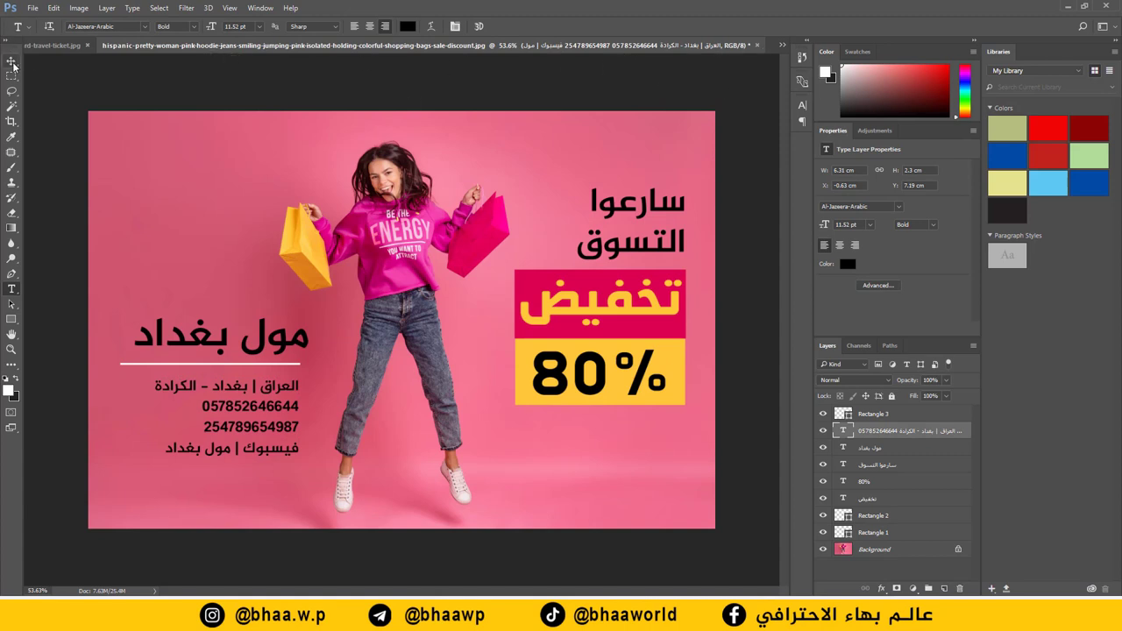
Step: Move the contact text layer down to just above the background and show the travel ad
left_click(11, 60)
left_click_drag(903, 431, 882, 524)
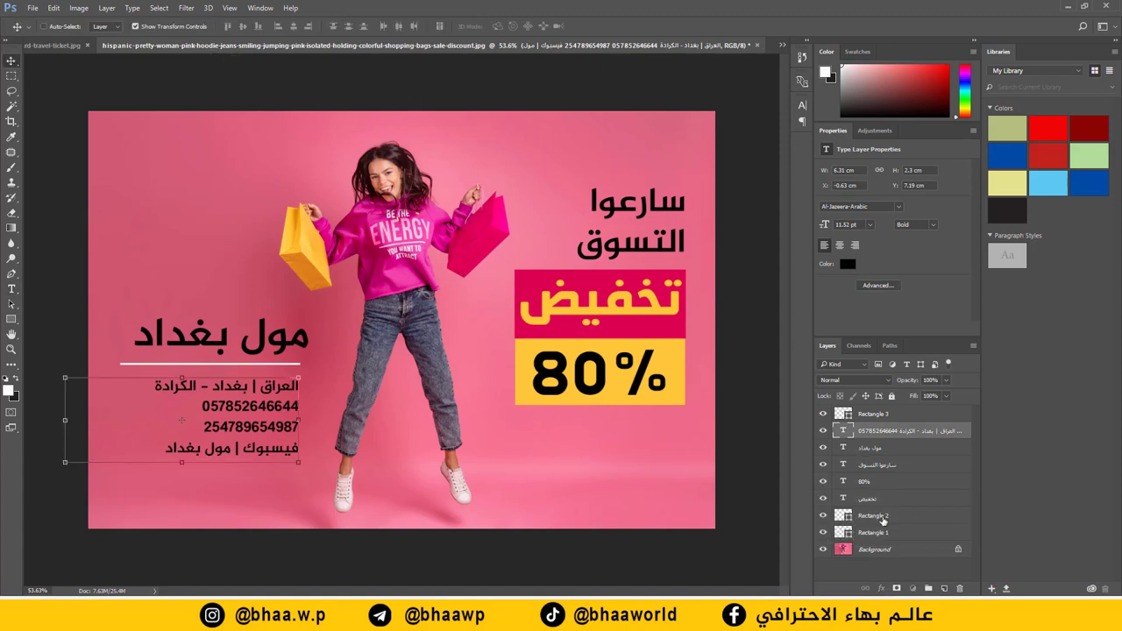
left_click_drag(918, 433, 908, 537)
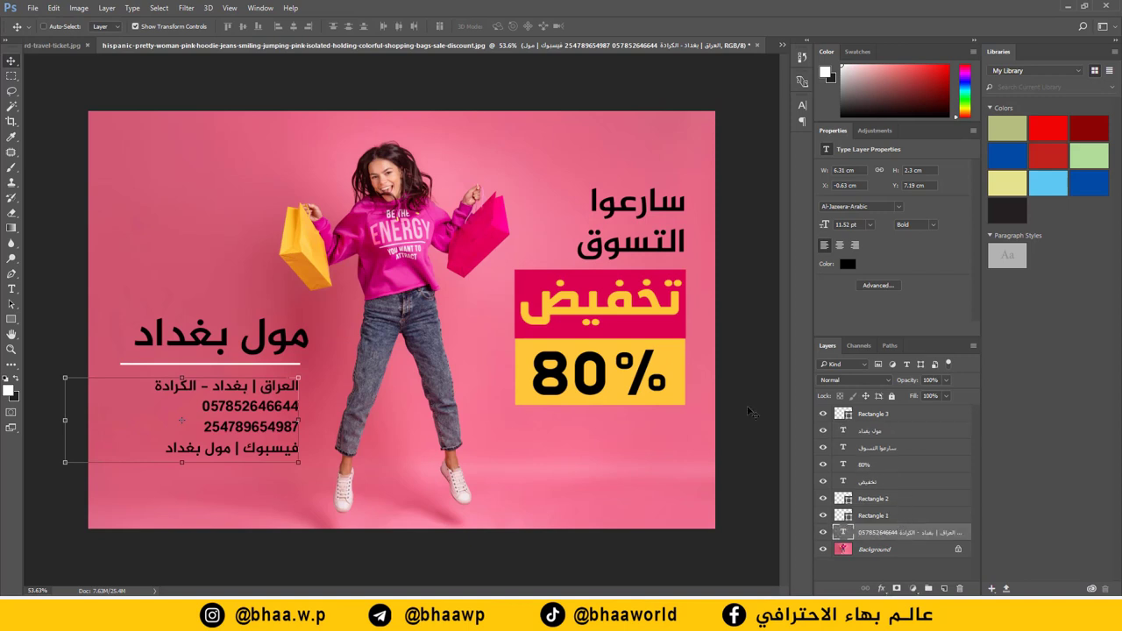
left_click(53, 45)
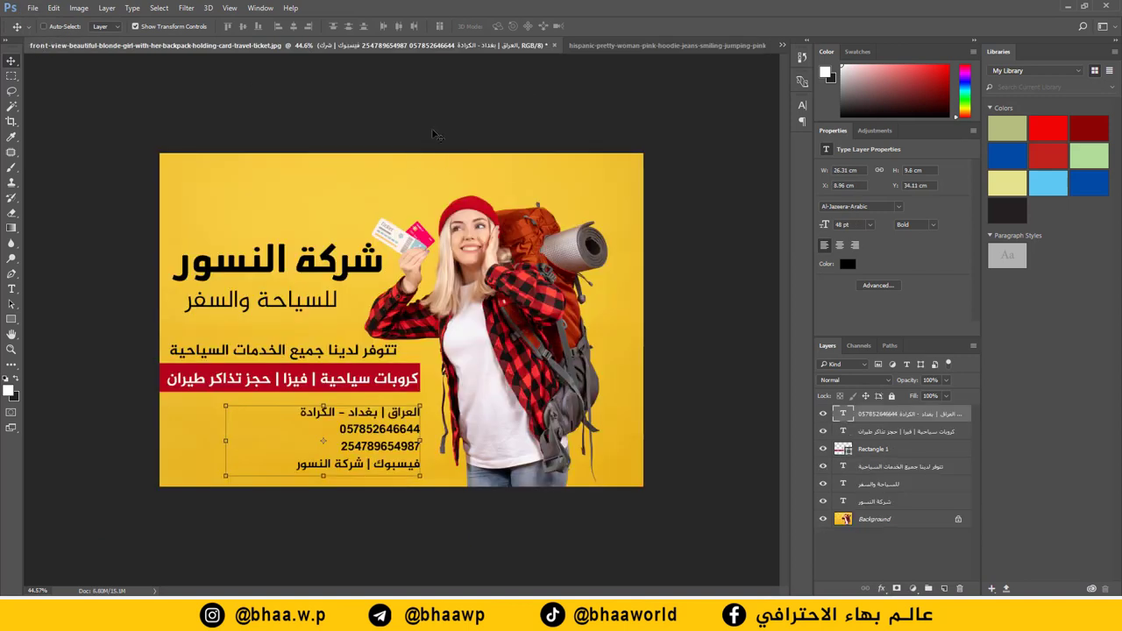
Step: Back on the pink shopping ad, hide every text and box layer above Background, then show them again
left_click(622, 44)
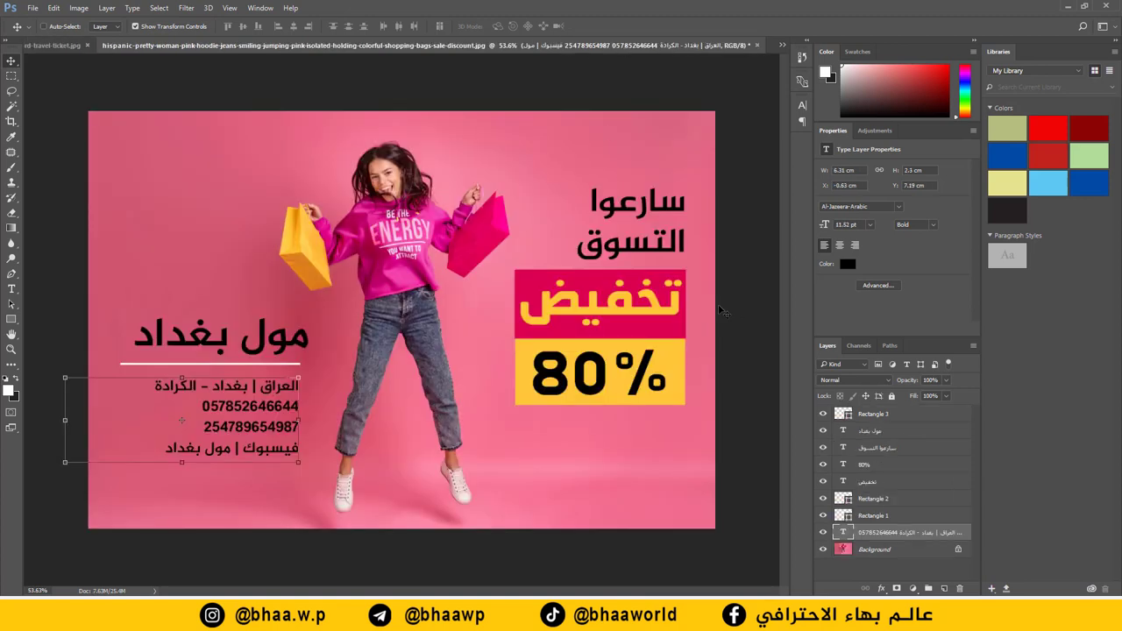
left_click(687, 84)
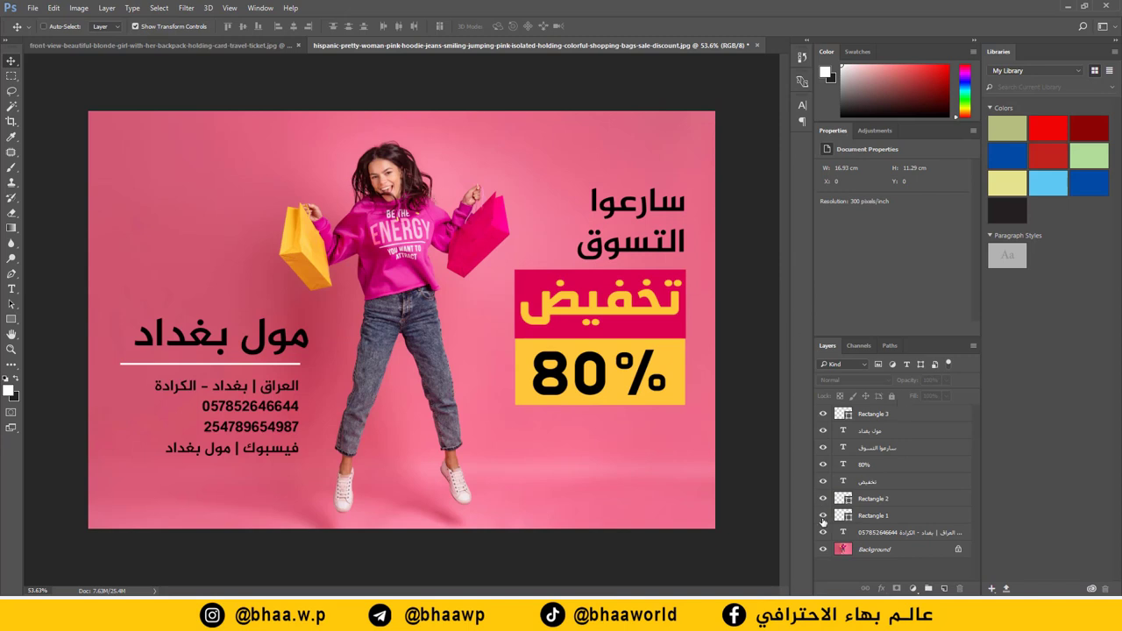
left_click_drag(822, 535, 822, 414)
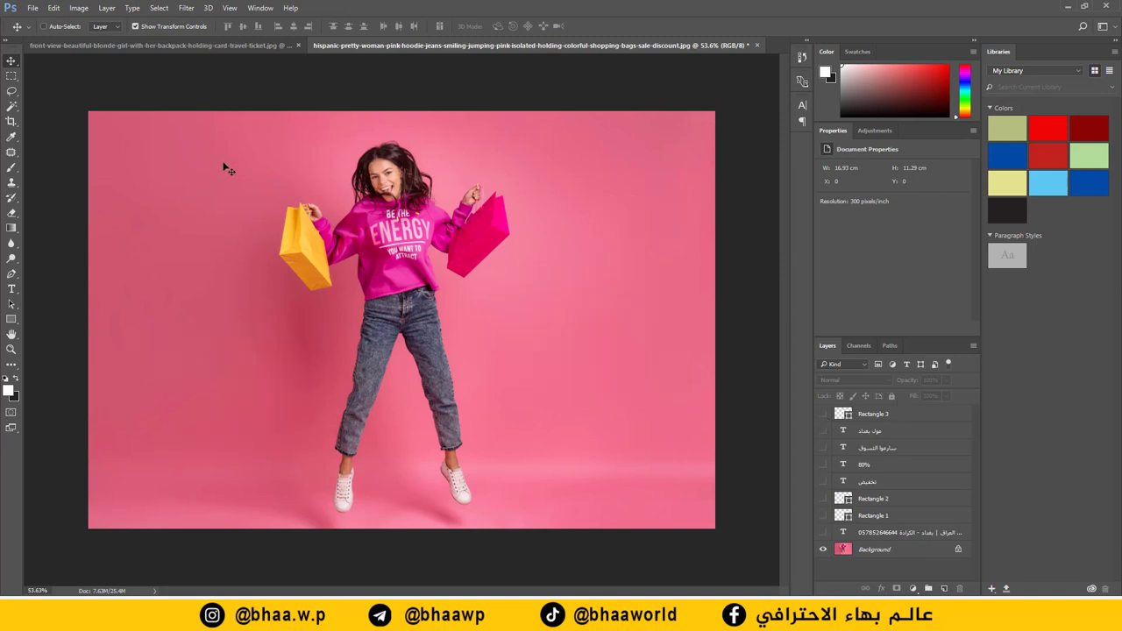
left_click(824, 517, "alt")
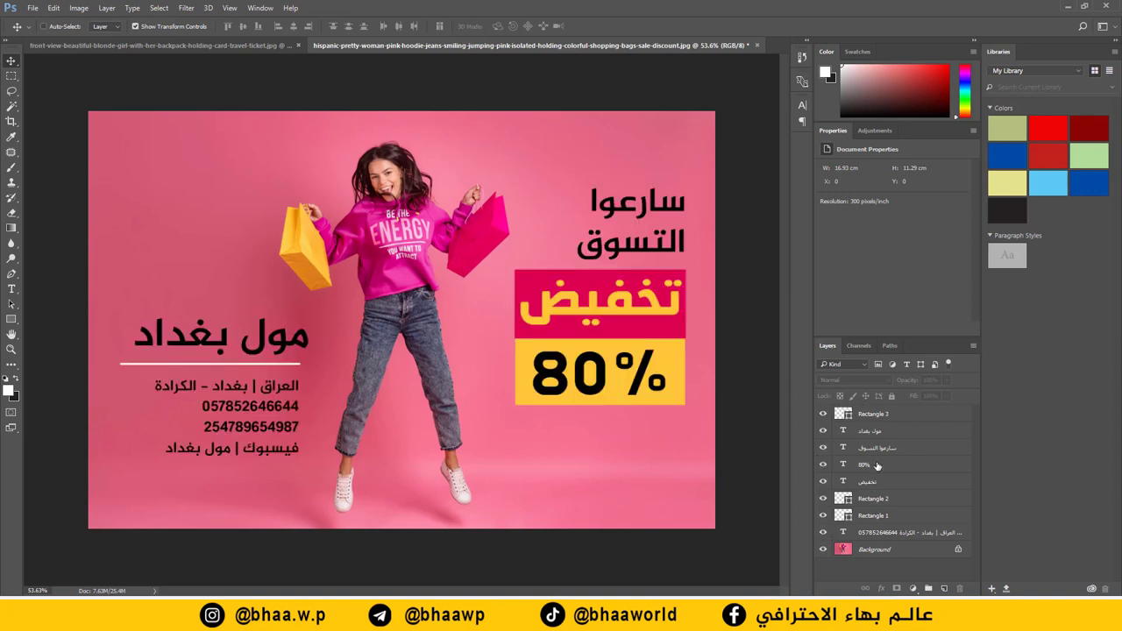